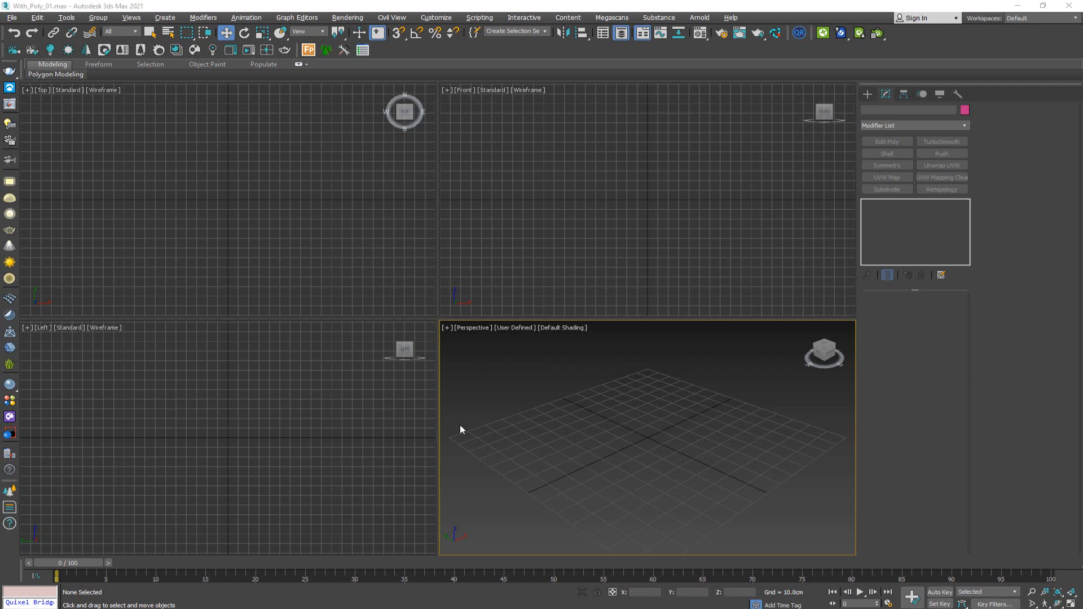
# Open the Chaos Cosmos asset library to view its model categories, and close it.
pyautogui.click(10, 417)
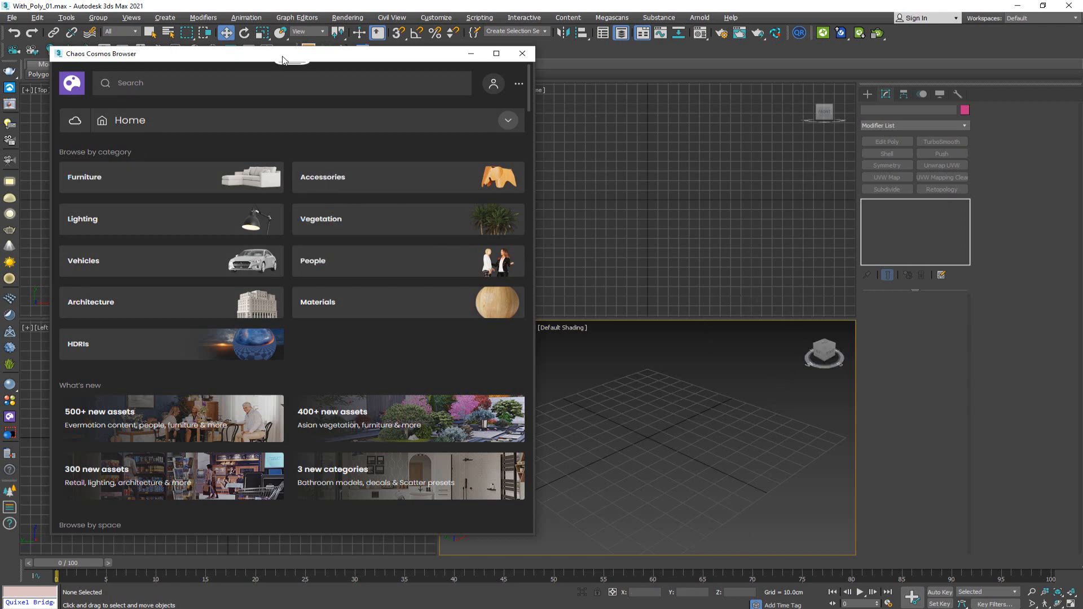
pyautogui.moveTo(280, 57); pyautogui.dragTo(344, 44)
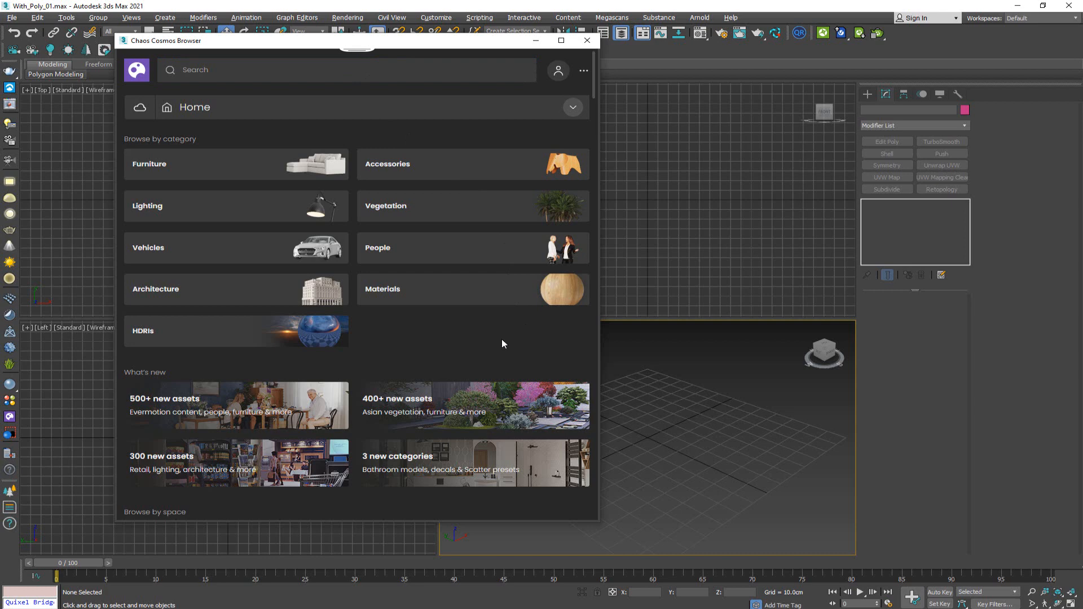
pyautogui.click(586, 41)
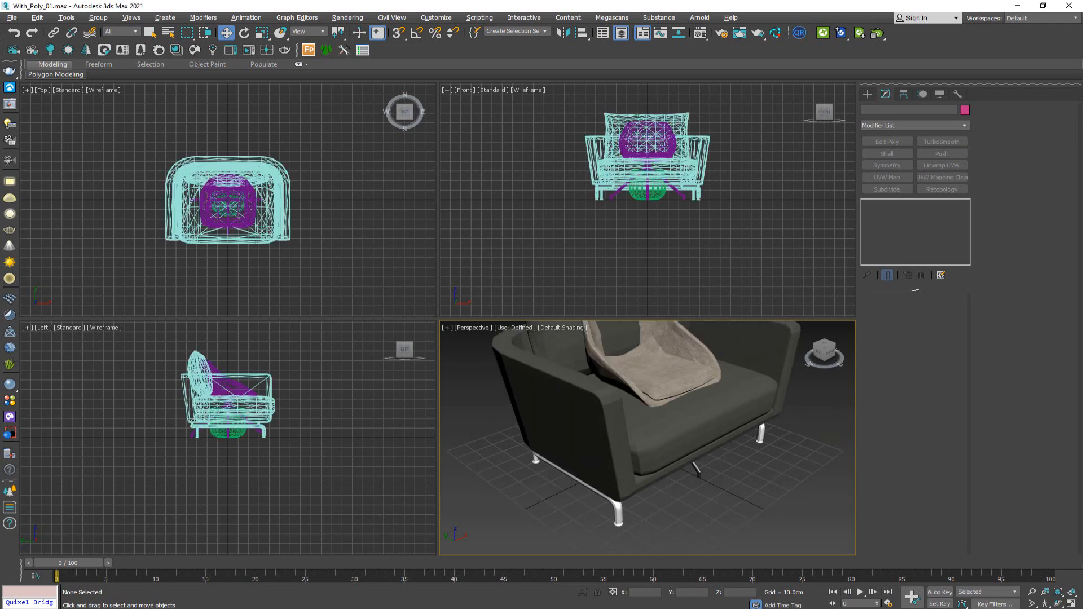
# Undo the placement of the extra chairs overlapping the armchair, and maximize the Perspective viewport on the armchair.
pyautogui.hotkey('ctrl', 'z')
pyautogui.hotkey('ctrl', 'z')
pyautogui.keyDown('alt'); pyautogui.moveTo(699, 411); pyautogui.dragTo(648, 447, button='middle'); pyautogui.keyUp('alt')
pyautogui.hotkey('alt', 'w')
pyautogui.scroll(-3, 395, 345)
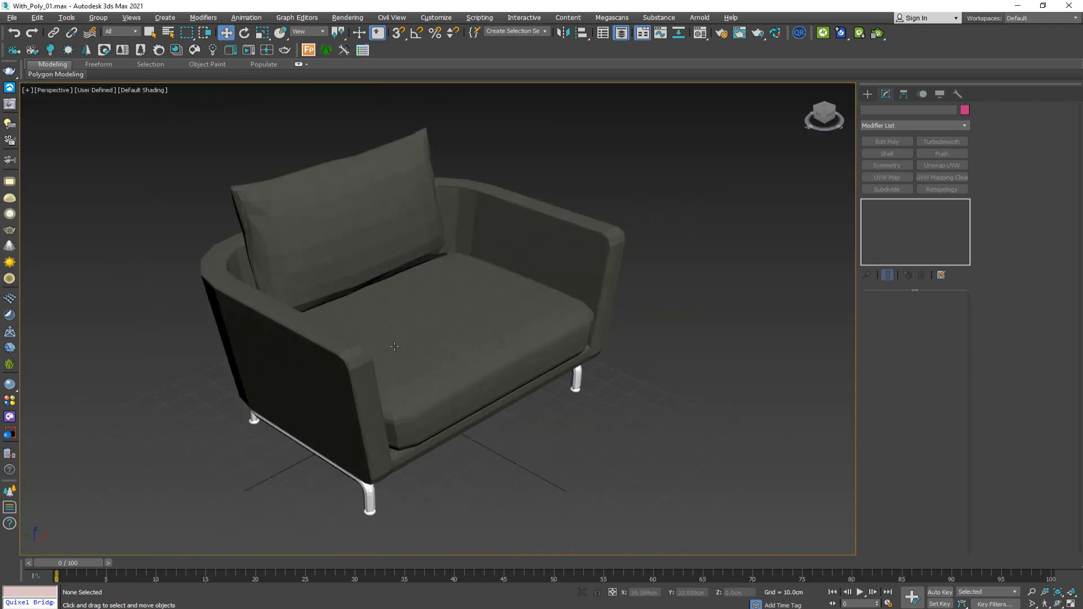
pyautogui.keyDown('alt'); pyautogui.moveTo(395, 345); pyautogui.dragTo(384, 337, button='middle'); pyautogui.keyUp('alt')
pyautogui.scroll(-3, 382, 298)
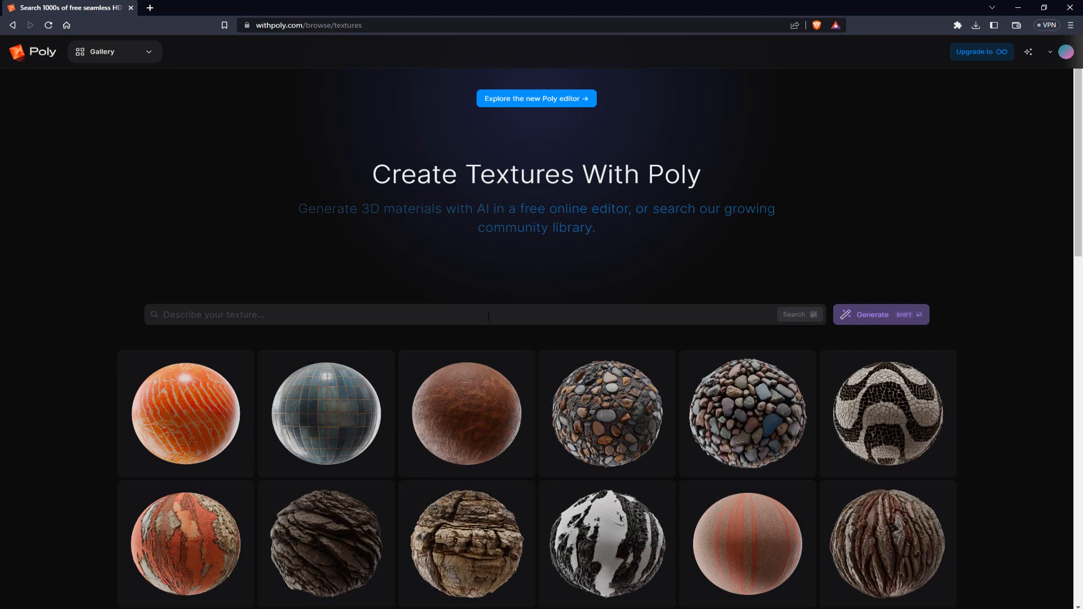
# In the Poly web gallery, open the Parquet, Hardwood Floor texture and view its normal, height, ambient occlusion and roughness maps.
pyautogui.scroll(-3, 662, 242)
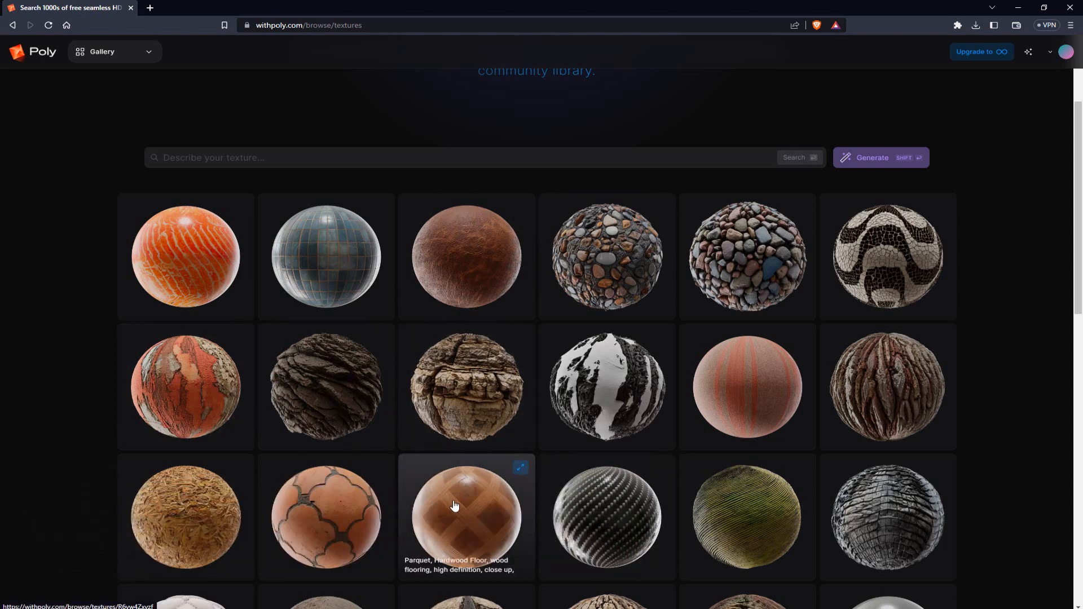
pyautogui.click(450, 502)
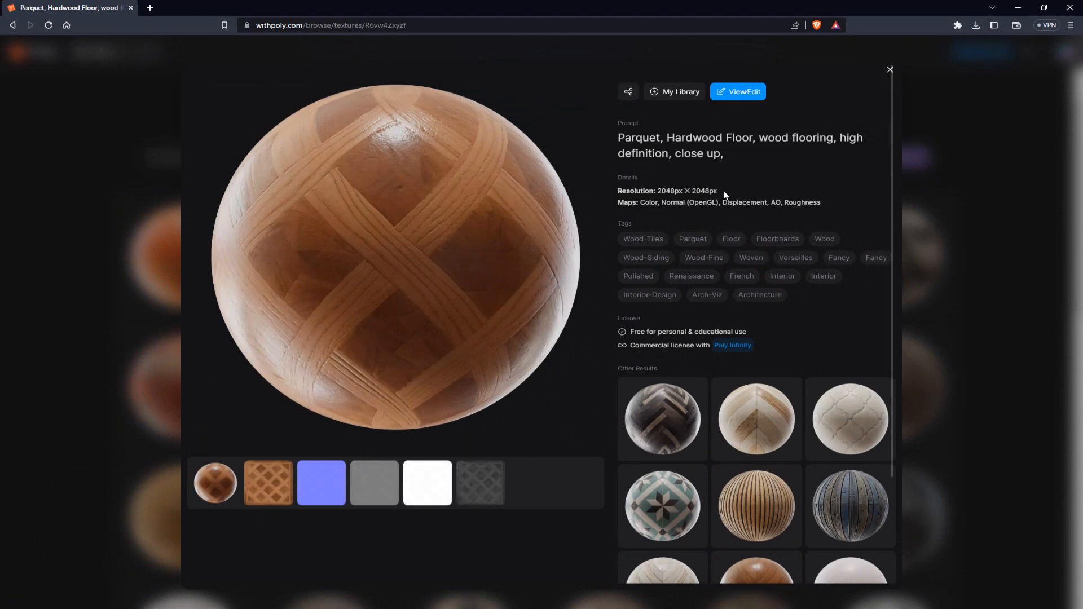
pyautogui.click(322, 488)
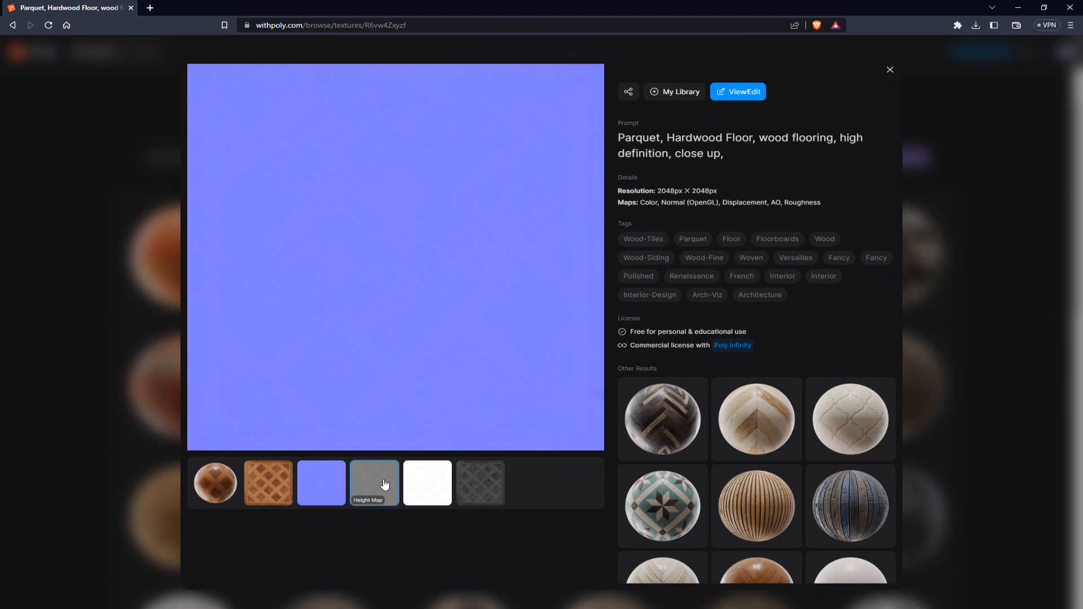
pyautogui.click(383, 484)
pyautogui.click(427, 484)
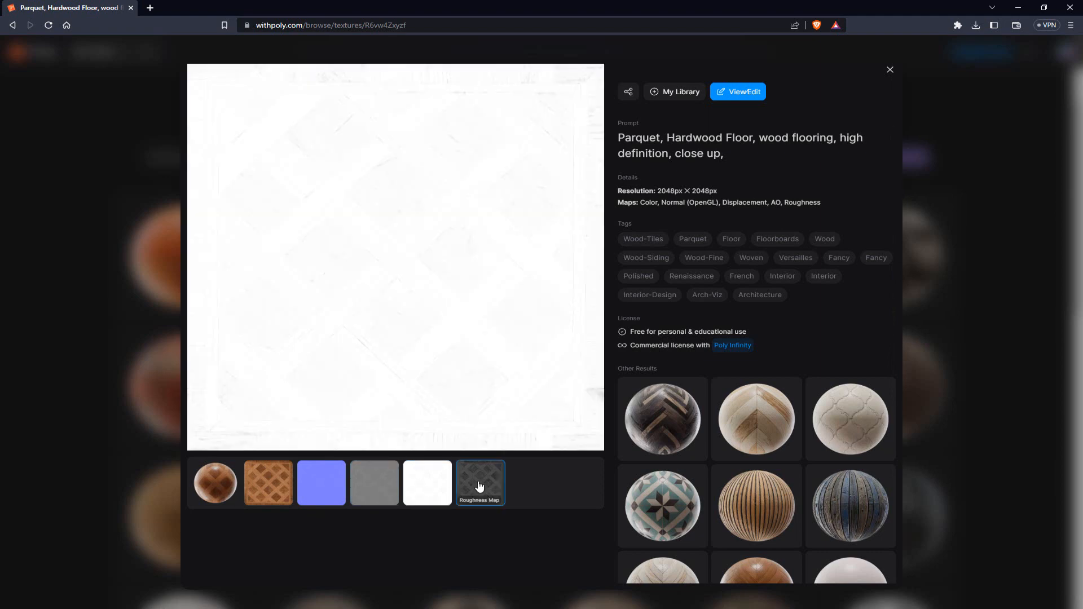
pyautogui.click(480, 487)
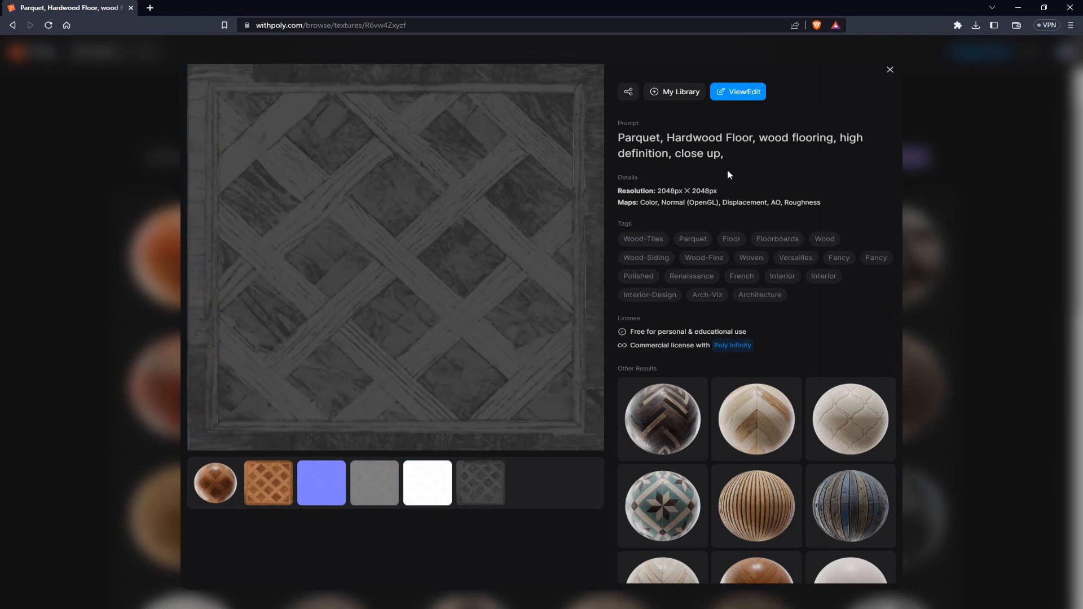
# View the parquet texture in the Poly editor, and return to the texture gallery.
pyautogui.click(765, 101)
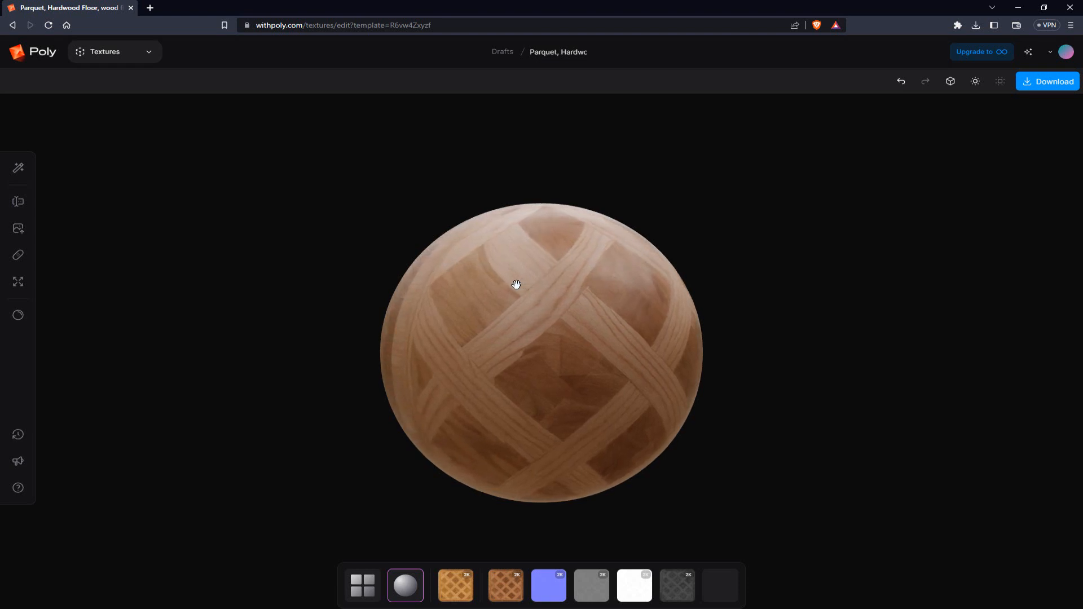
pyautogui.click(13, 25)
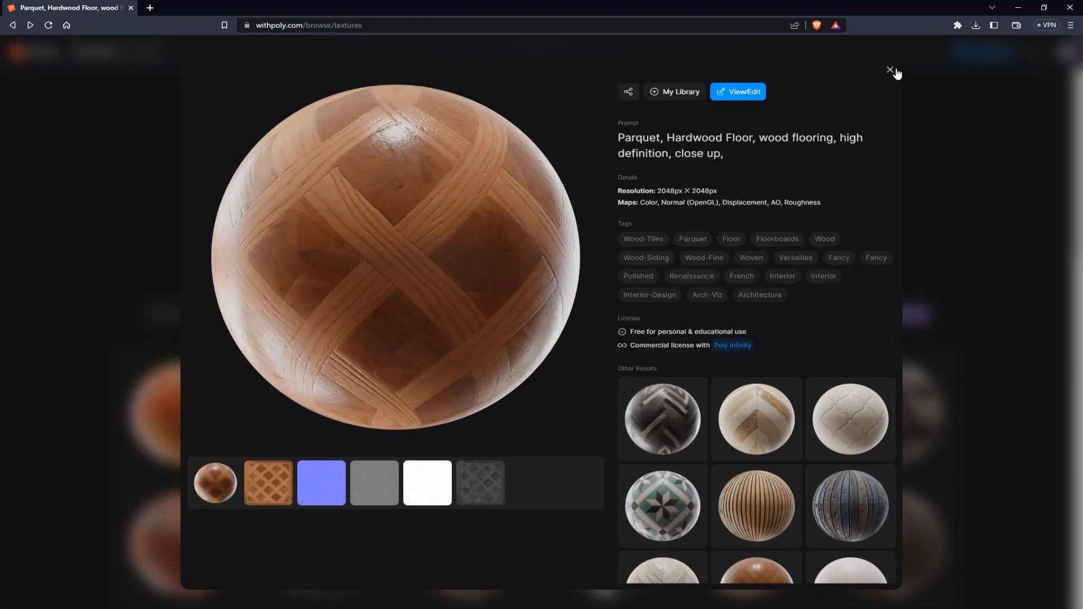
pyautogui.click(890, 69)
# Look through the range of community textures in the Poly gallery.
pyautogui.scroll(-5, 649, 372)
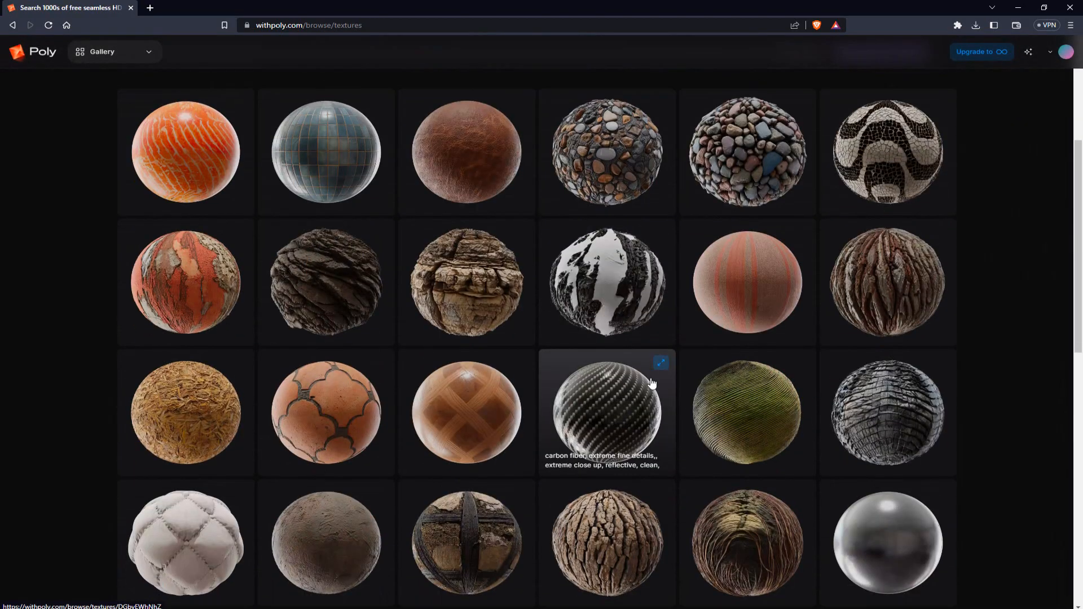
pyautogui.scroll(-5, 651, 384)
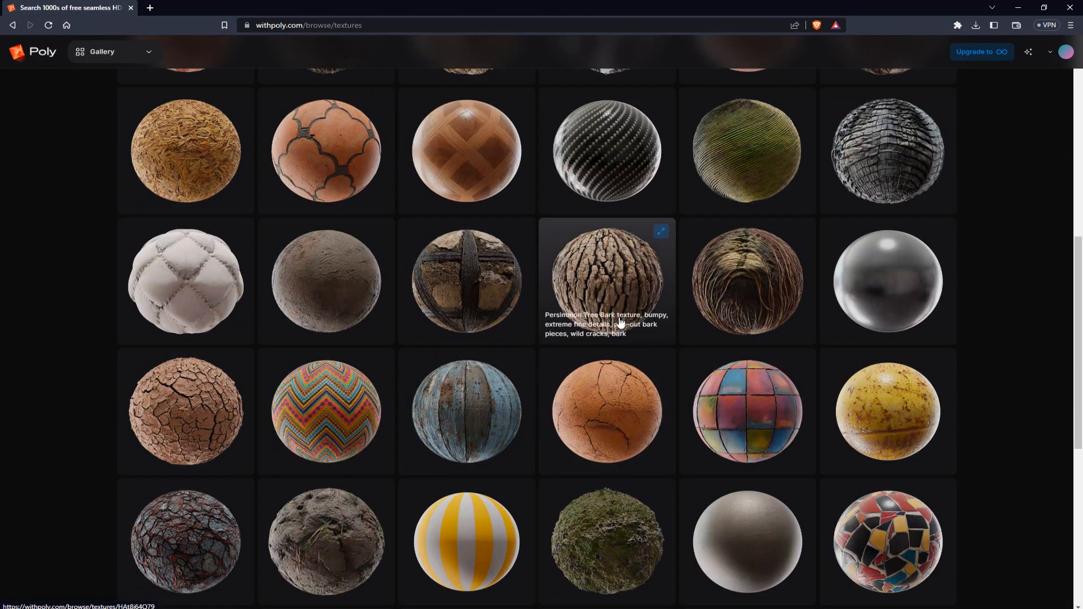
pyautogui.scroll(6, 620, 339)
pyautogui.scroll(-10, 891, 253)
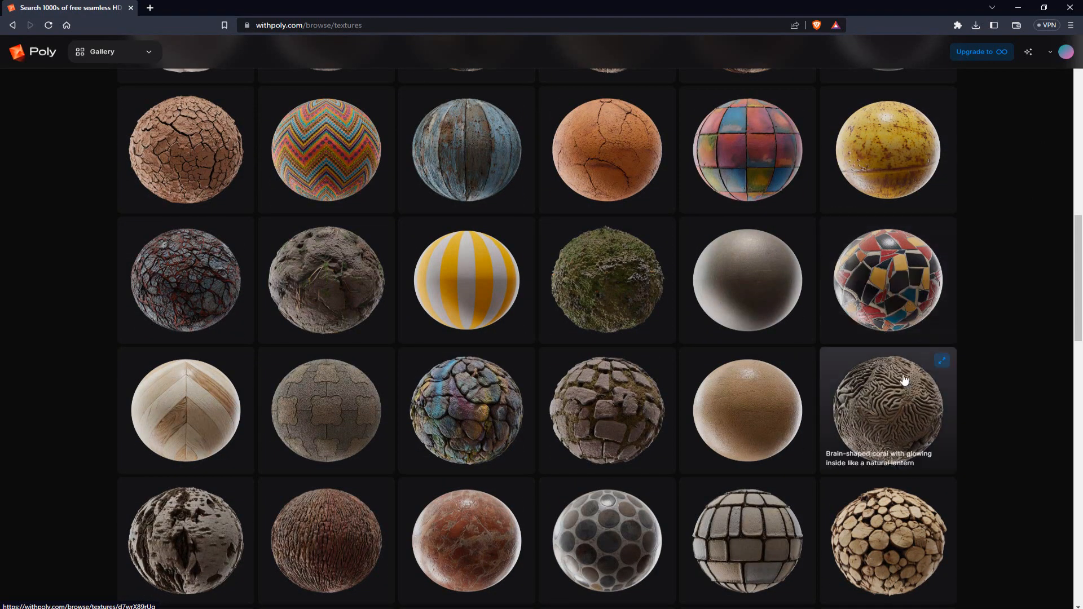
pyautogui.scroll(-5, 880, 389)
pyautogui.scroll(-3, 868, 451)
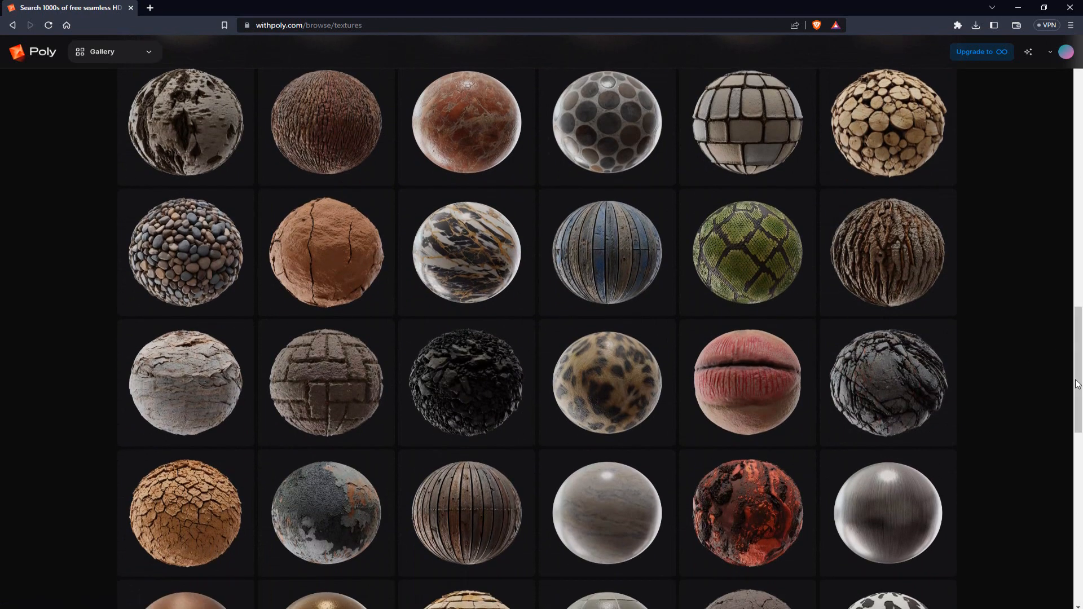
pyautogui.moveTo(1076, 385); pyautogui.dragTo(1068, 456)
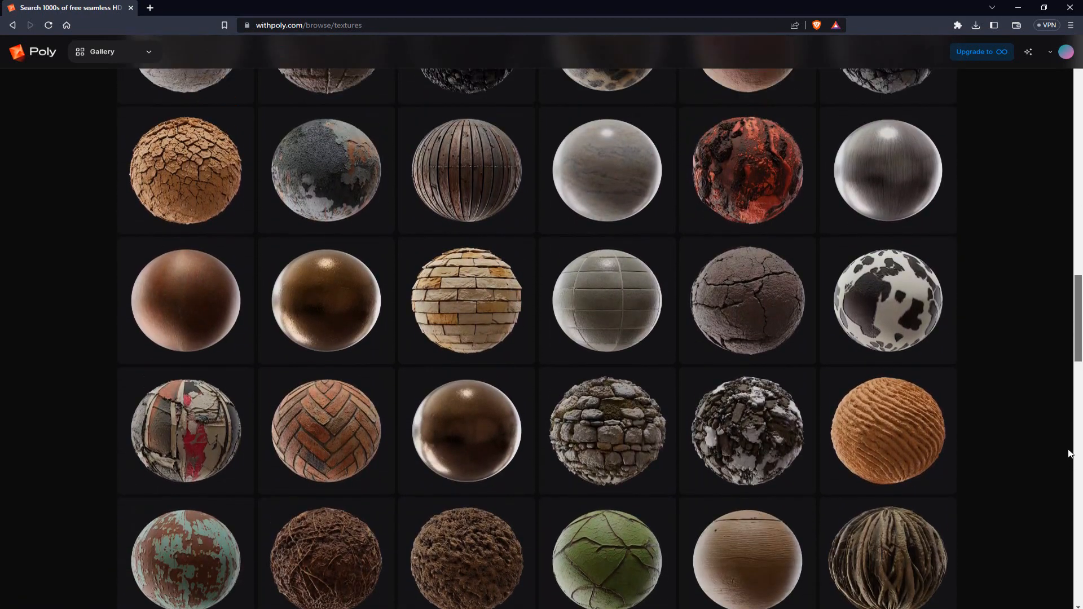
pyautogui.scroll(-20, 952, 408)
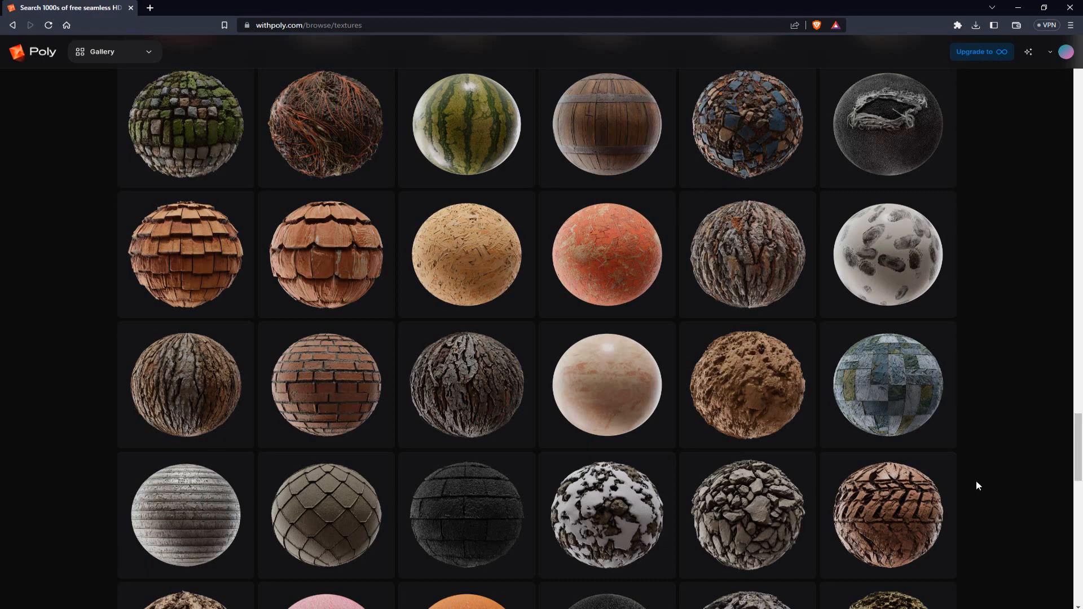
pyautogui.scroll(20, 976, 481)
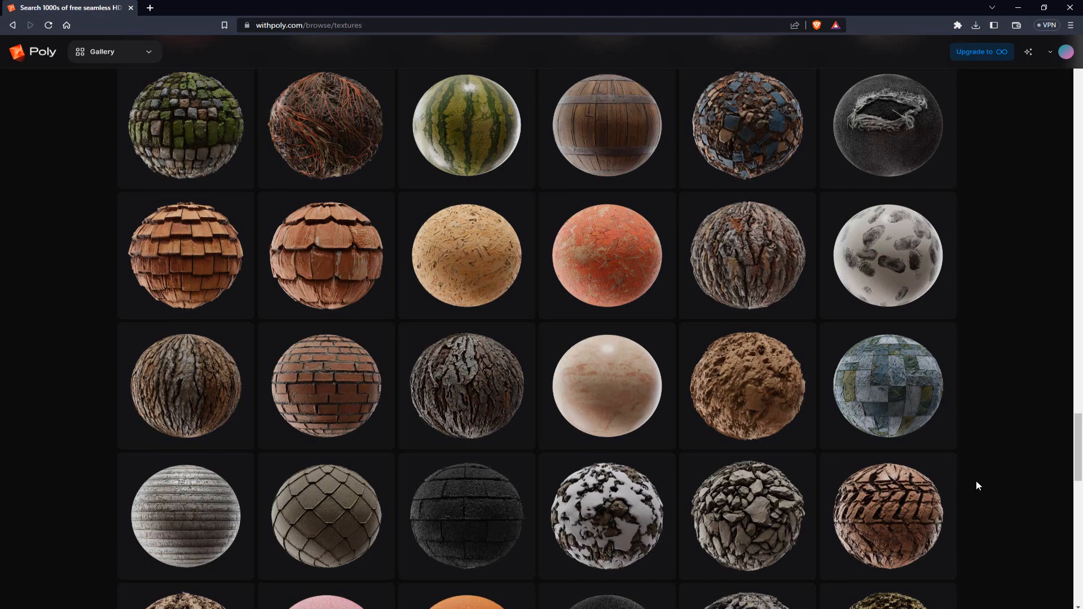
pyautogui.scroll(15, 975, 481)
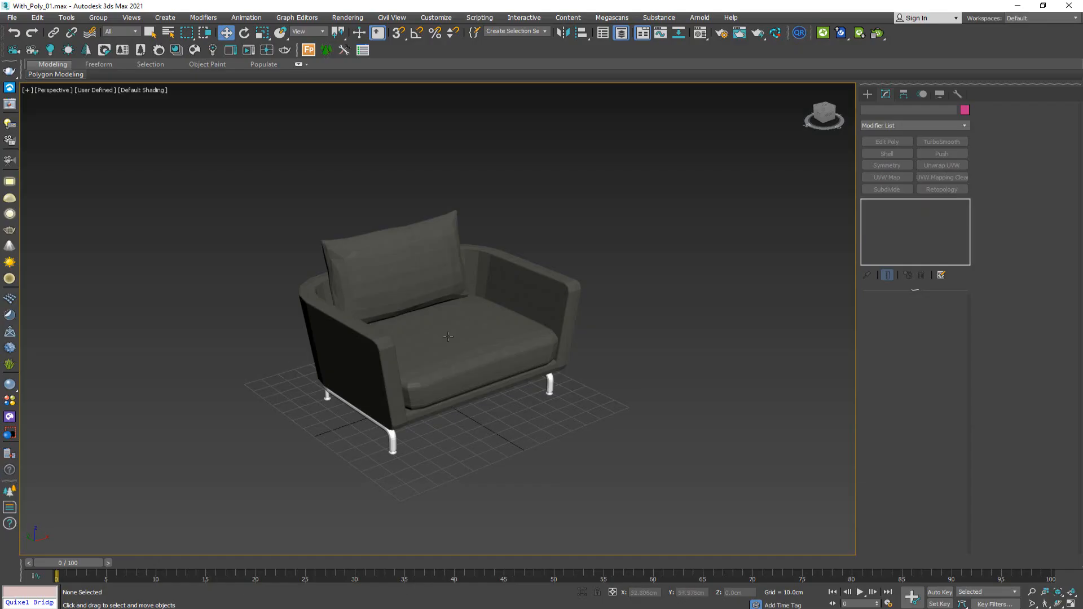
# In 3ds Max, select the armchair and sample its material into the first Material Editor slot.
pyautogui.click(448, 337)
pyautogui.scroll(4, 448, 337)
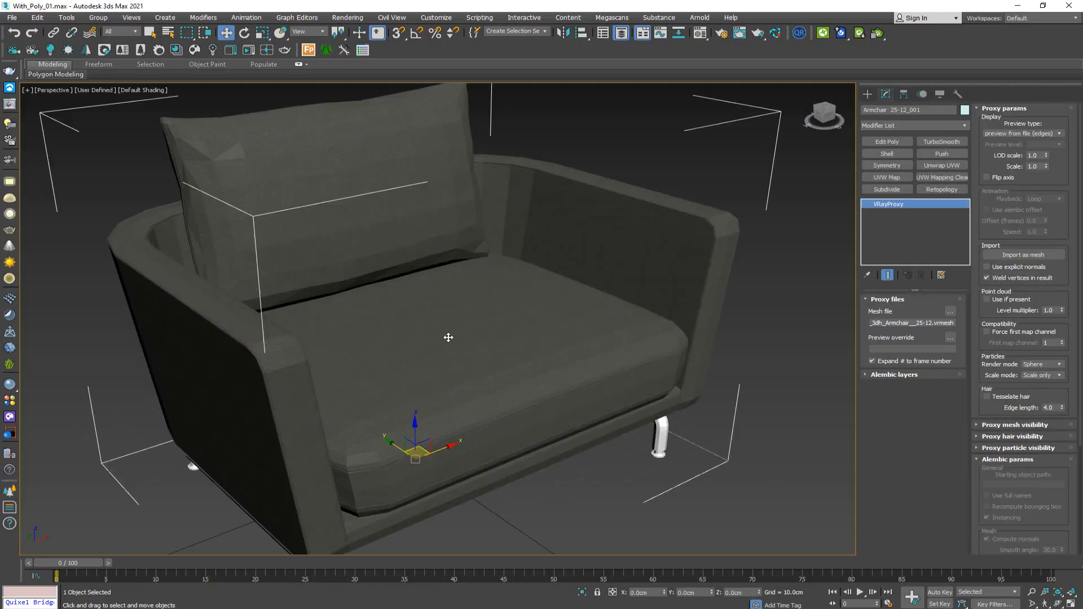
pyautogui.press('z')
pyautogui.moveTo(451, 341)
pyautogui.keyDown('alt'); pyautogui.mouseDown(button='middle')
pyautogui.moveTo(460, 314)
pyautogui.moveTo(435, 327)
pyautogui.moveTo(440, 334)
pyautogui.mouseUp(button='middle'); pyautogui.keyUp('alt')
pyautogui.press('m')
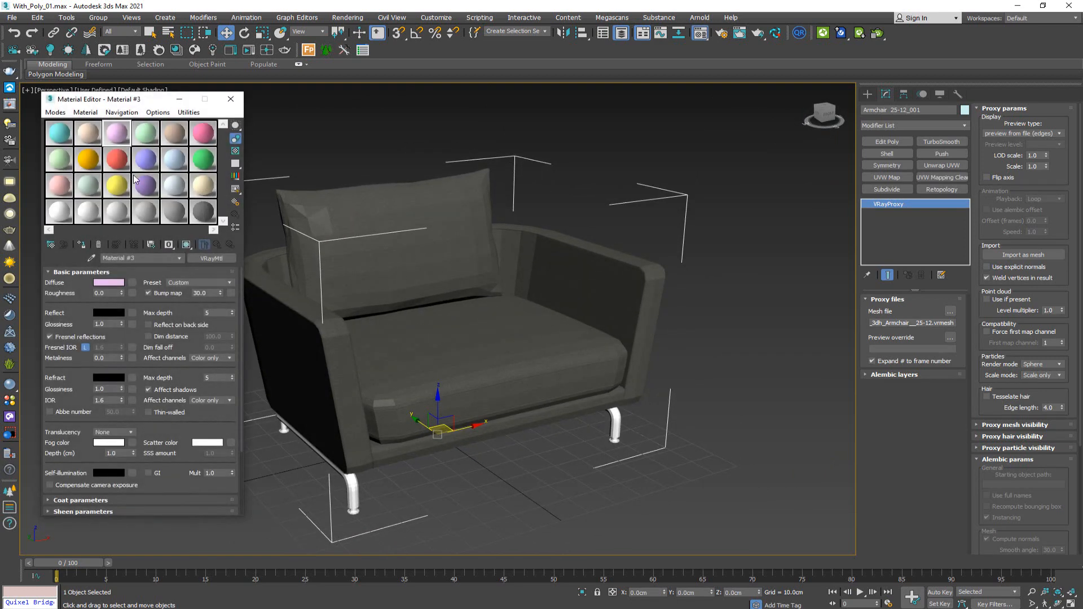
pyautogui.click(62, 135)
pyautogui.click(90, 257)
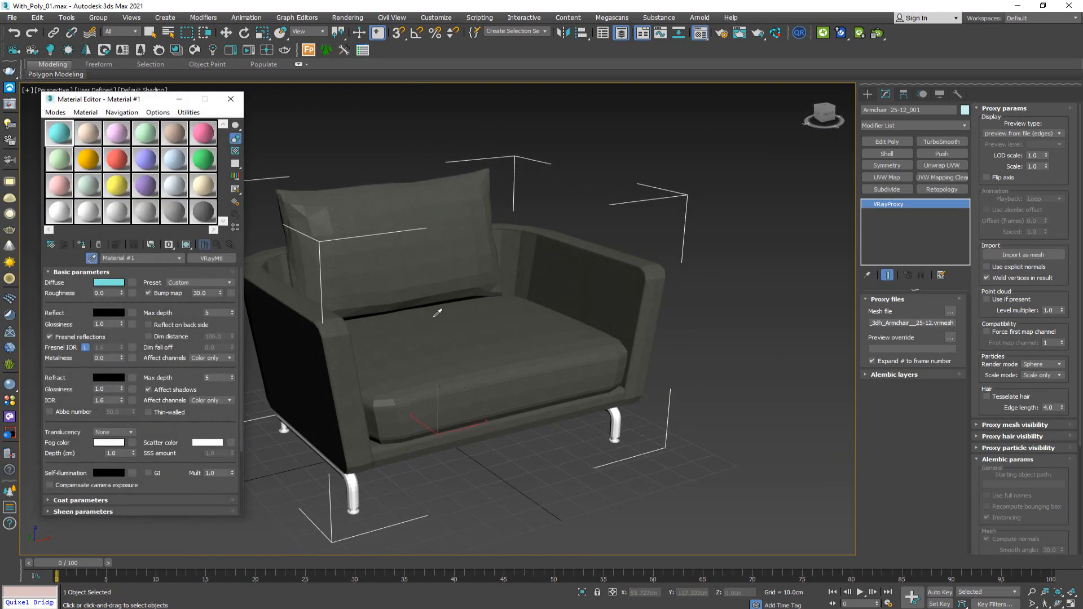
pyautogui.click(445, 322)
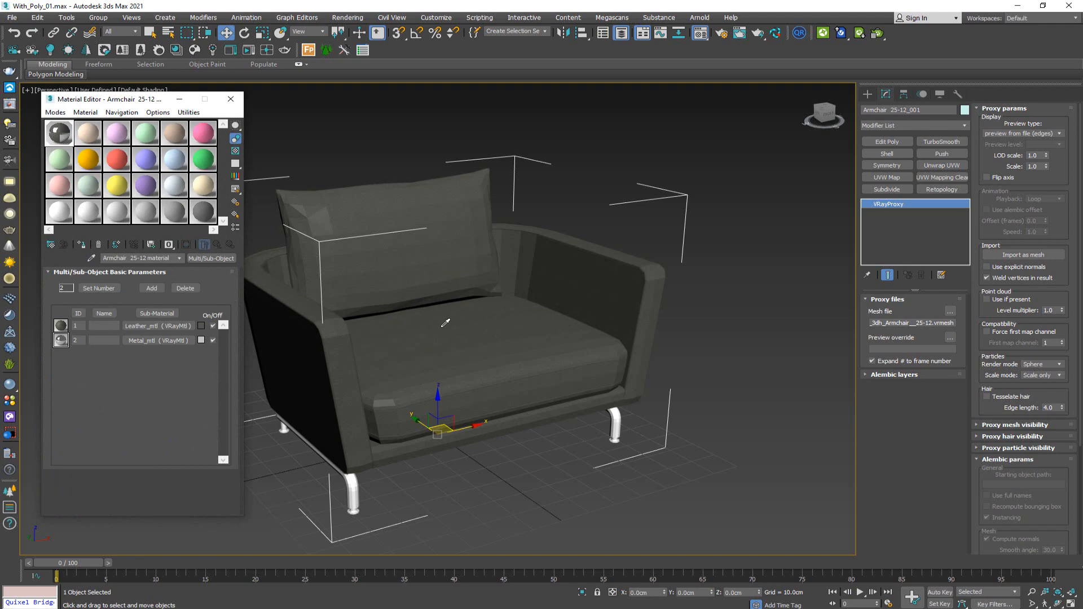
# Copy the Leather_mtl sub-material into the second and third sample slots, and make the third slot's material unique.
pyautogui.click(154, 329)
pyautogui.click(217, 244)
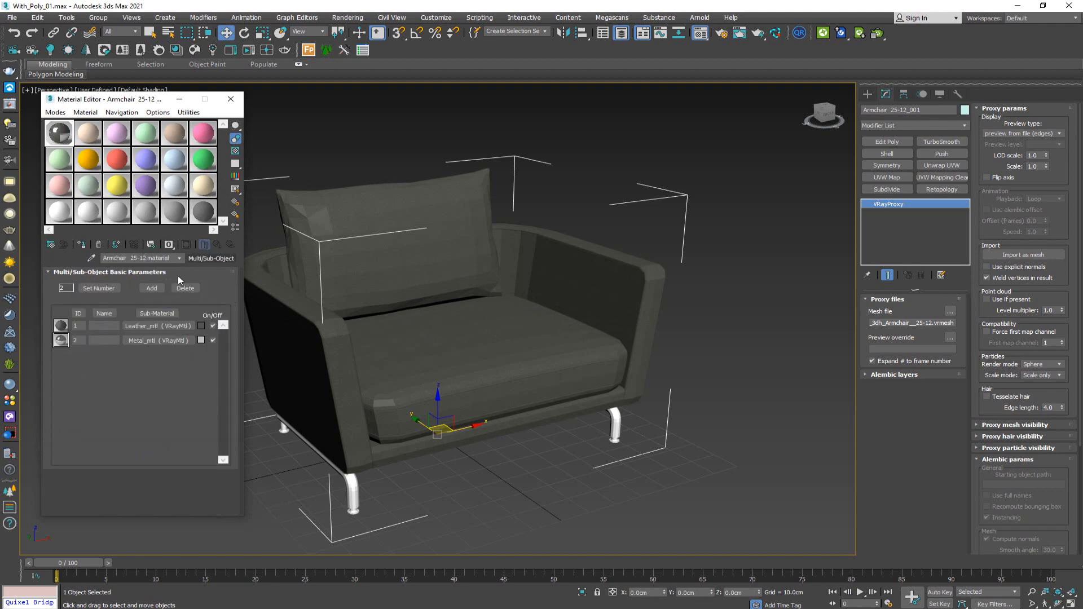
pyautogui.moveTo(152, 325); pyautogui.dragTo(94, 133)
pyautogui.click(132, 307)
pyautogui.click(127, 338)
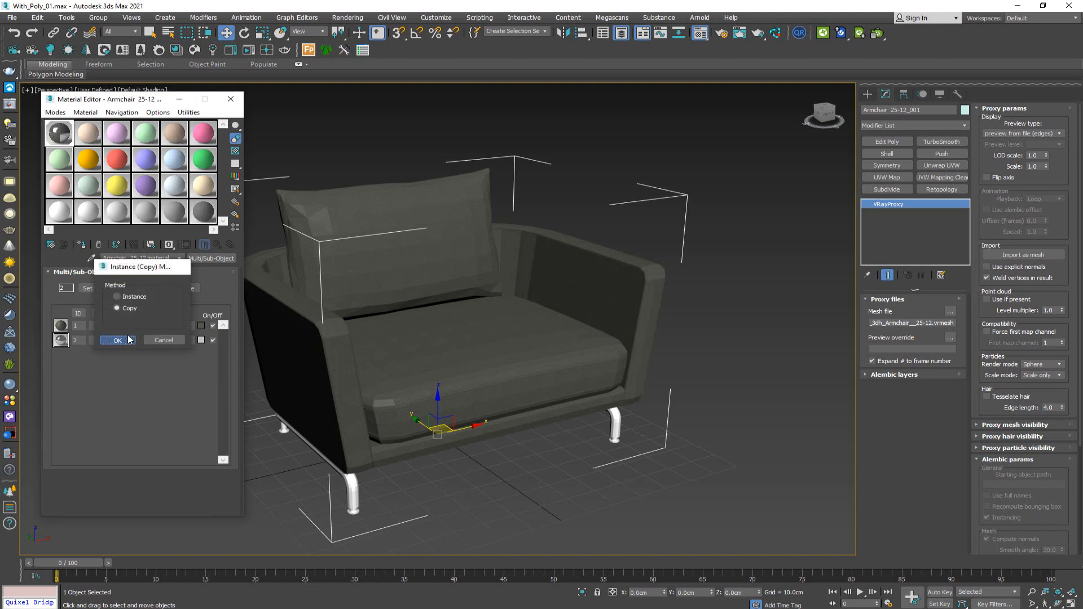
pyautogui.moveTo(88, 134); pyautogui.dragTo(121, 141)
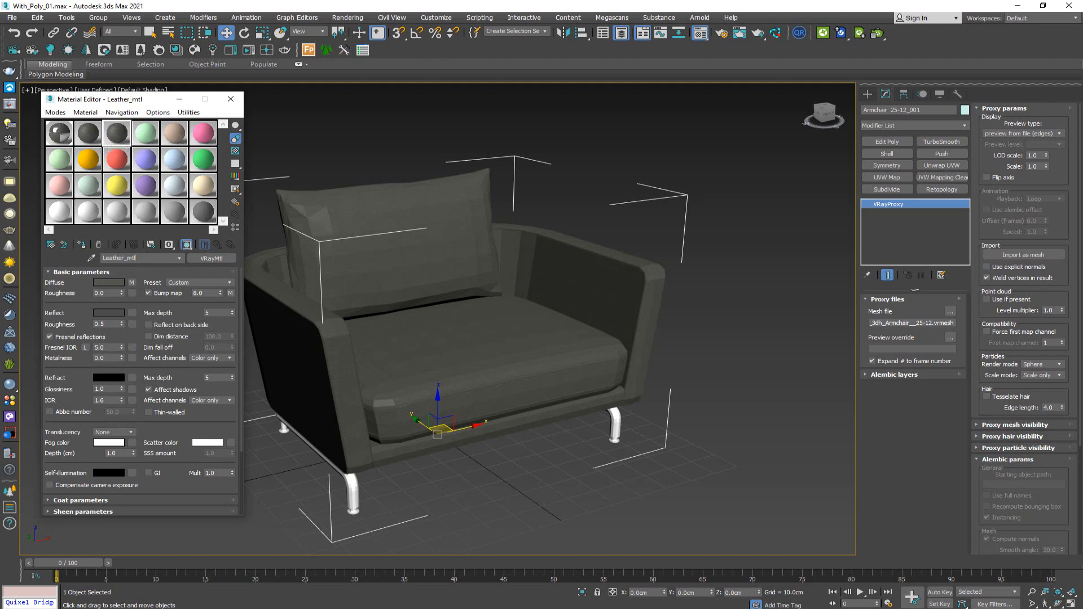
pyautogui.click(134, 244)
# Start an interactive V-Ray render of the armchair and turn on safe frames in the Perspective viewport.
pyautogui.click(9, 105)
pyautogui.click(796, 84)
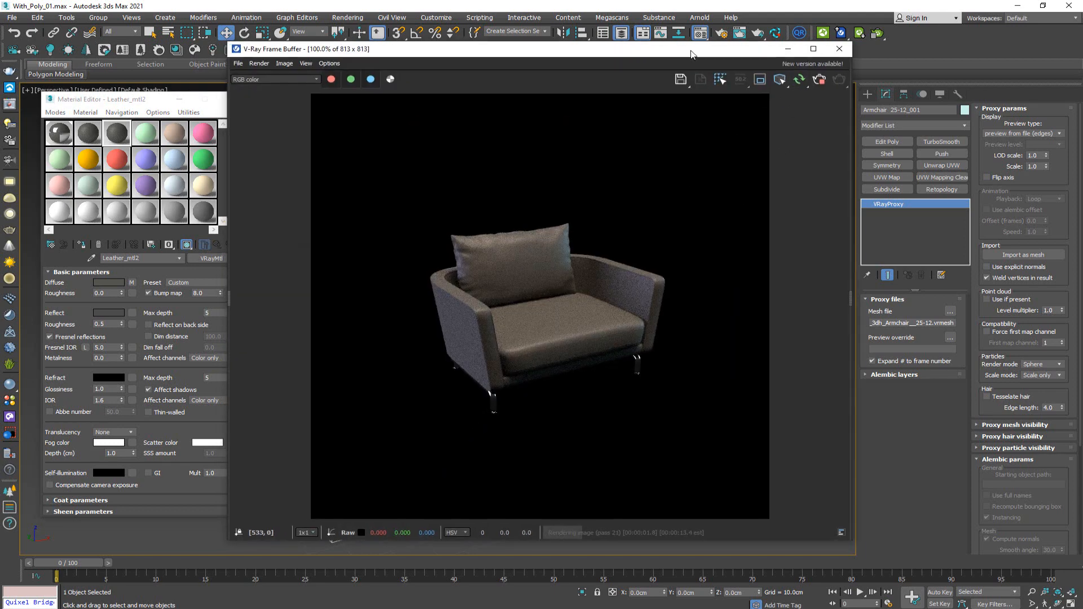
pyautogui.moveTo(616, 54); pyautogui.dragTo(838, 54)
pyautogui.click(365, 177)
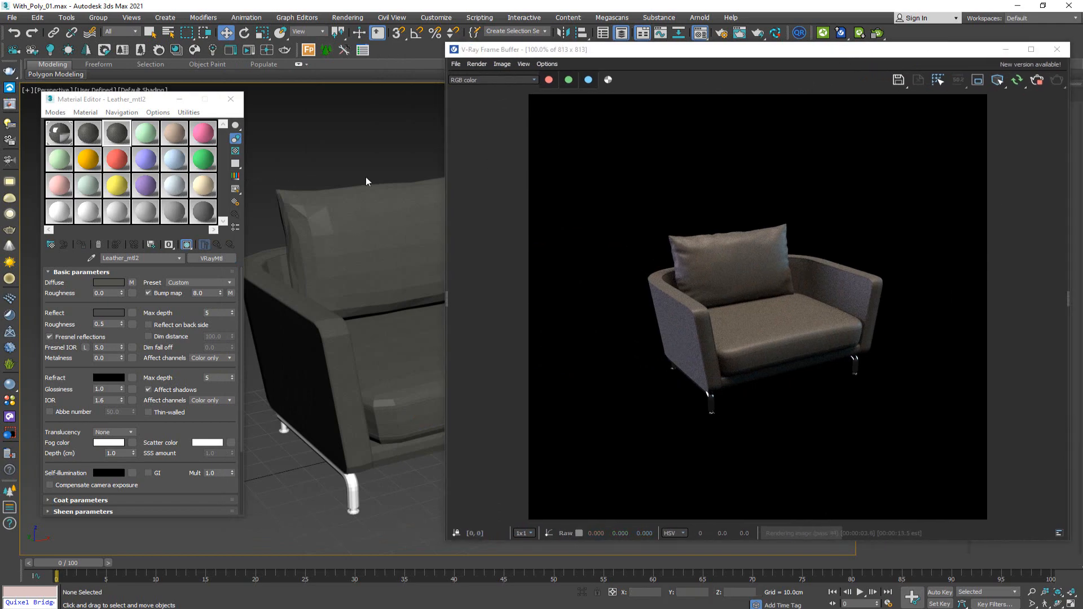
pyautogui.hotkey('shift', 'f')
# Examine the leather on the armchair's seat and cushion up close in the live V-Ray render.
pyautogui.scroll(5, 415, 289)
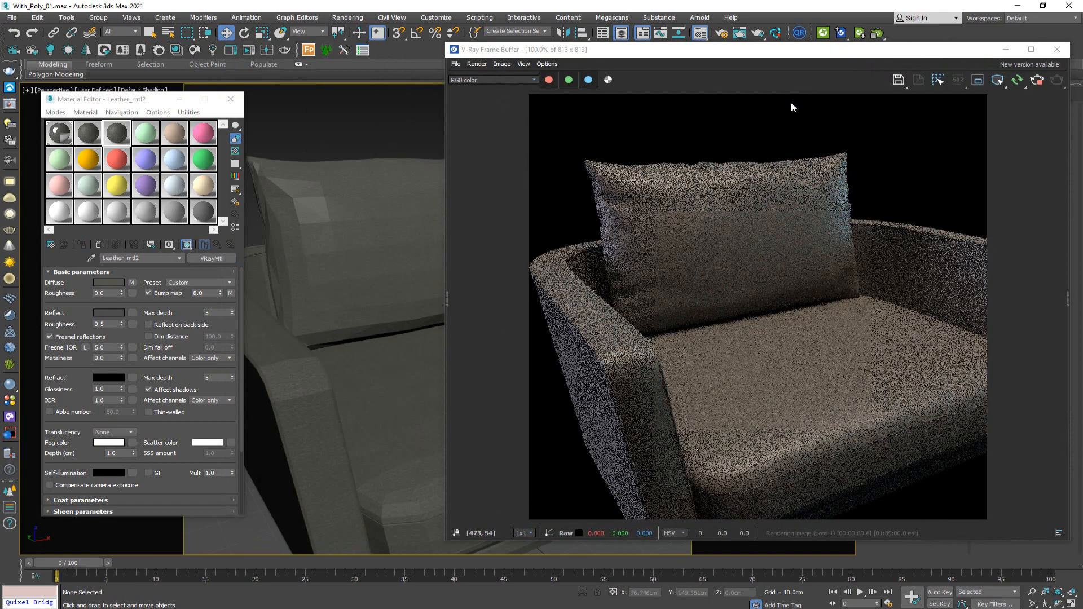
pyautogui.moveTo(779, 51); pyautogui.dragTo(631, 24)
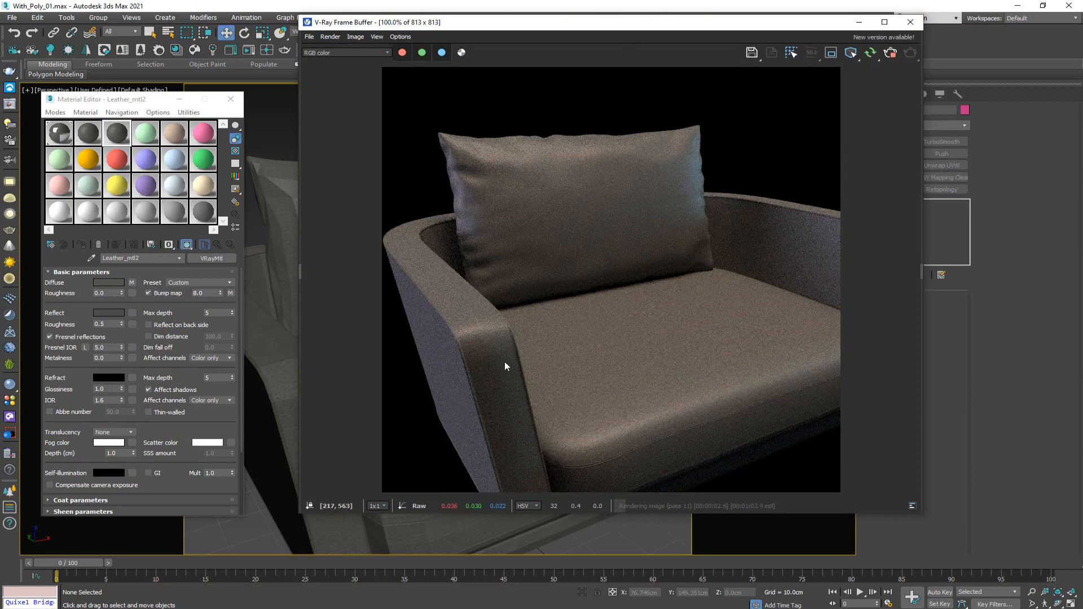
pyautogui.scroll(2, 273, 349)
pyautogui.scroll(2, 273, 348)
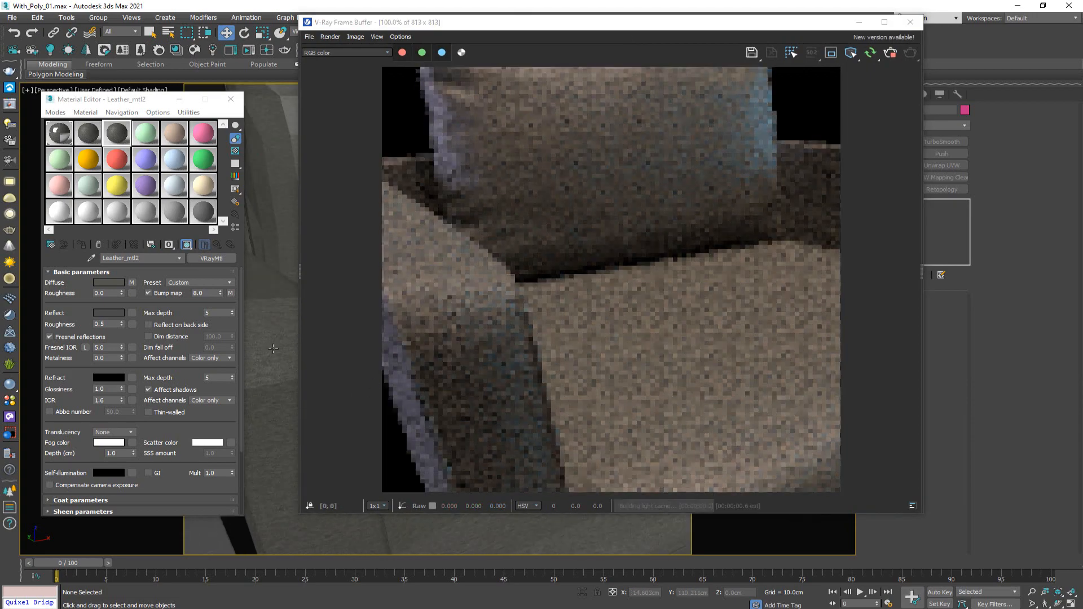
pyautogui.moveTo(275, 338); pyautogui.dragTo(108, 357, button='middle')
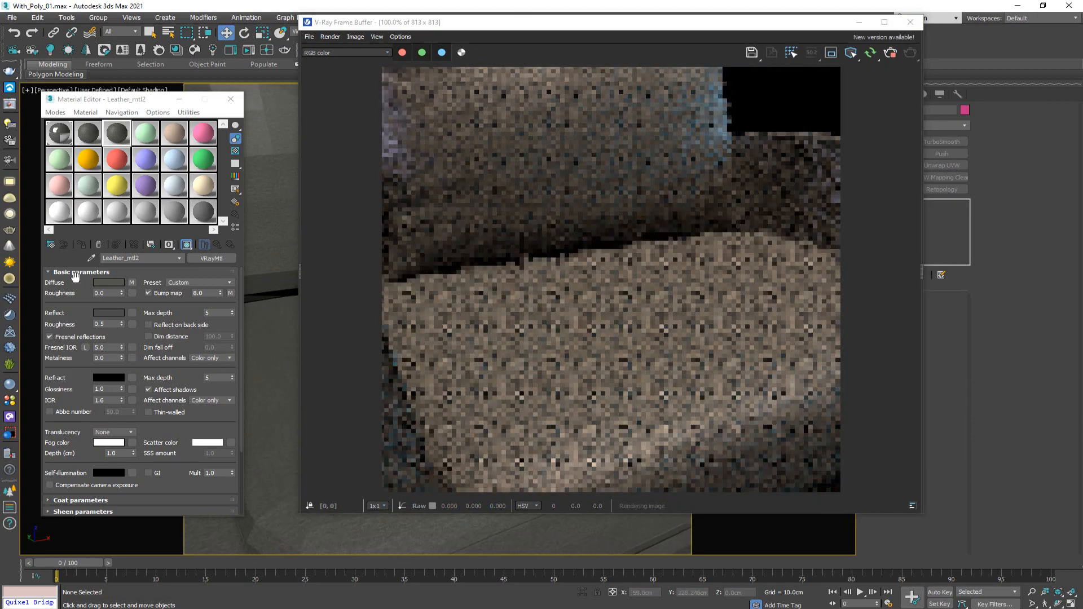
pyautogui.scroll(2, 286, 437)
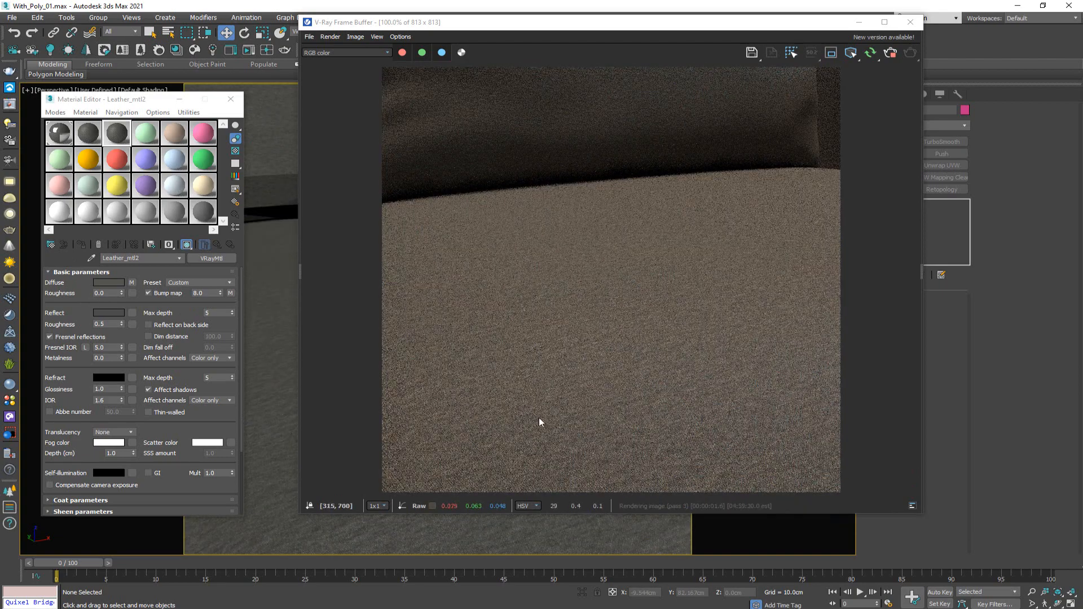
pyautogui.scroll(-3, 278, 173)
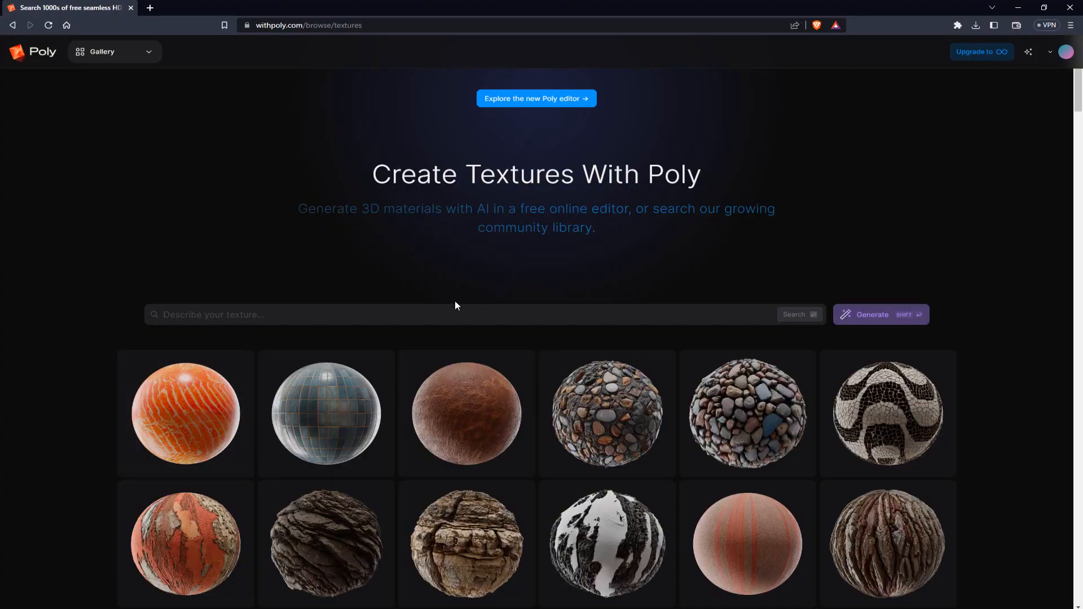
# On the Poly website, search the textures for "leather" and open the "cream leather, yellow, vintage, realistic, highly-detailed" result.
pyautogui.click(403, 316)
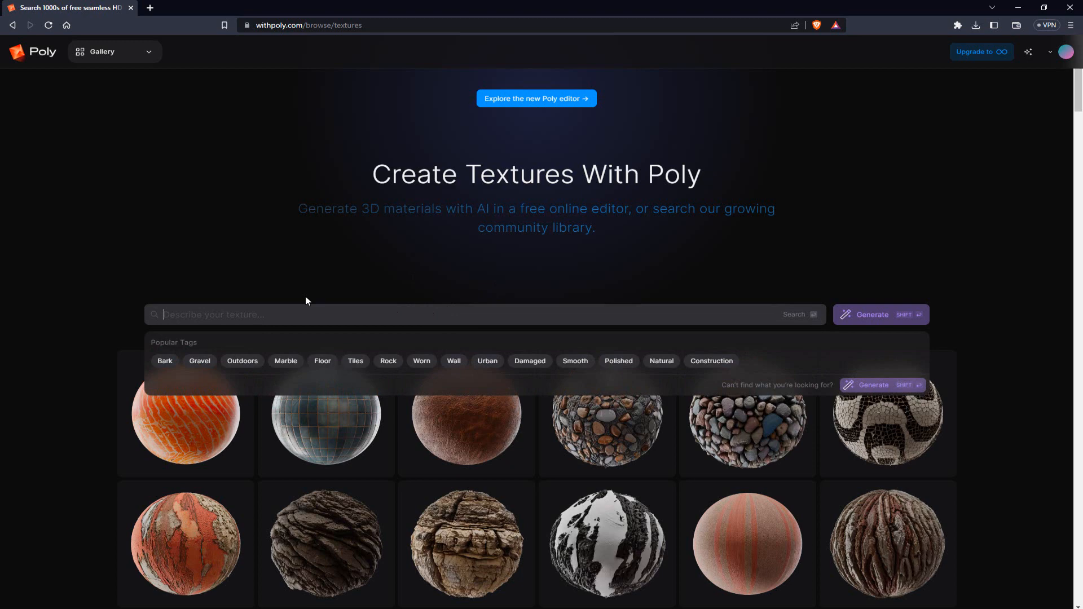
pyautogui.write('leather')
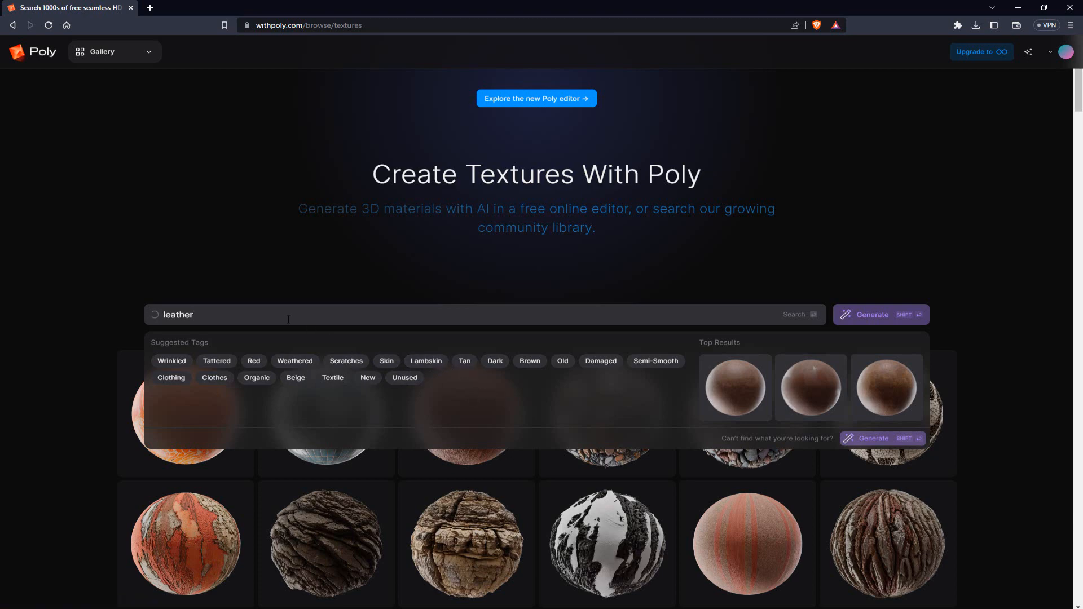
pyautogui.press('Return')
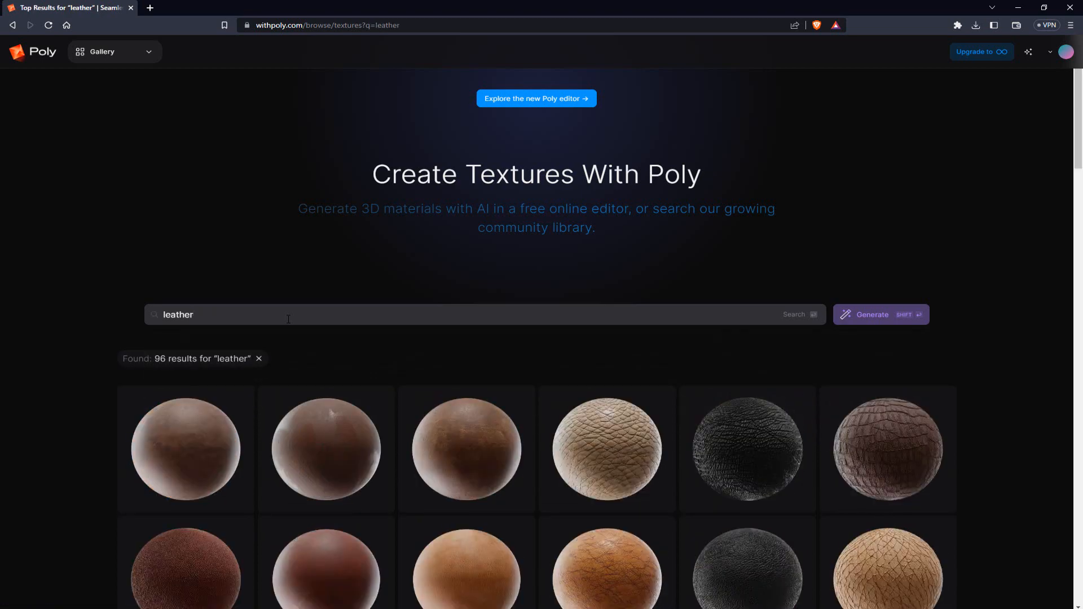
pyautogui.scroll(-3, 679, 383)
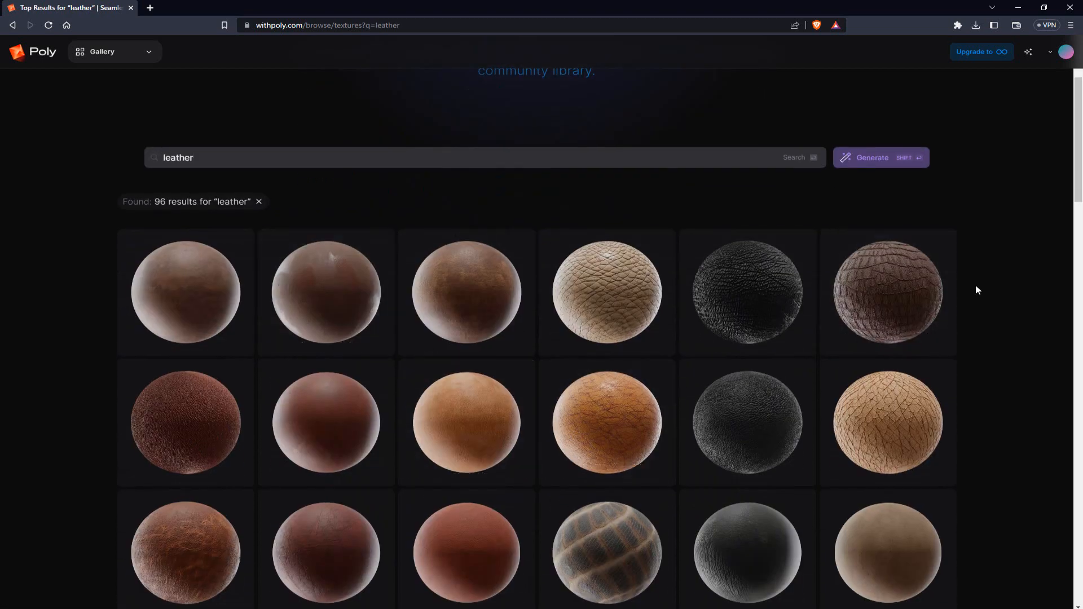
pyautogui.scroll(-2, 1009, 339)
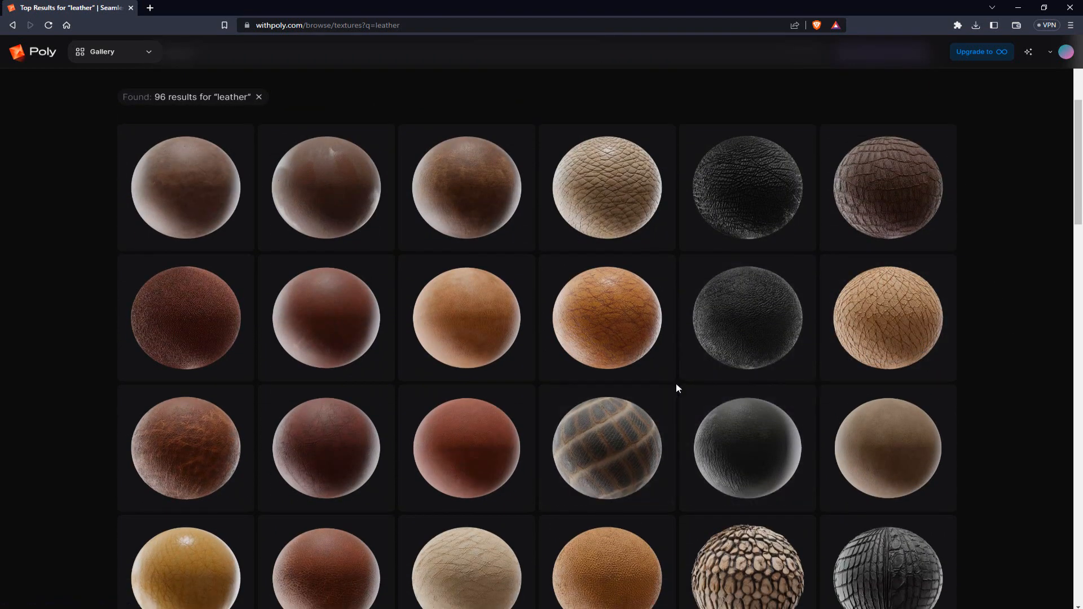
pyautogui.scroll(-3, 680, 388)
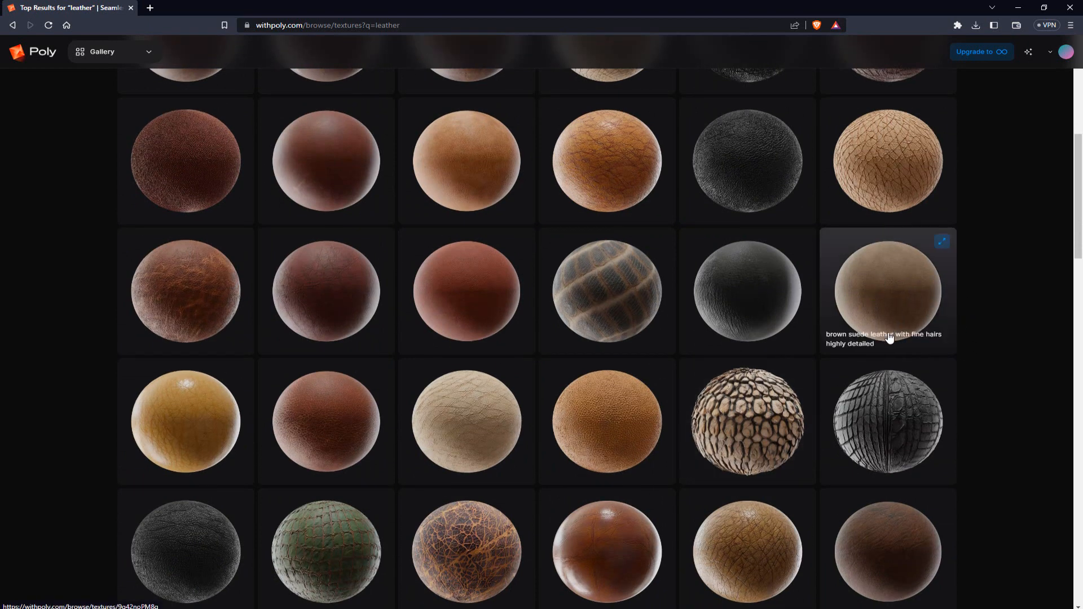
pyautogui.click(183, 425)
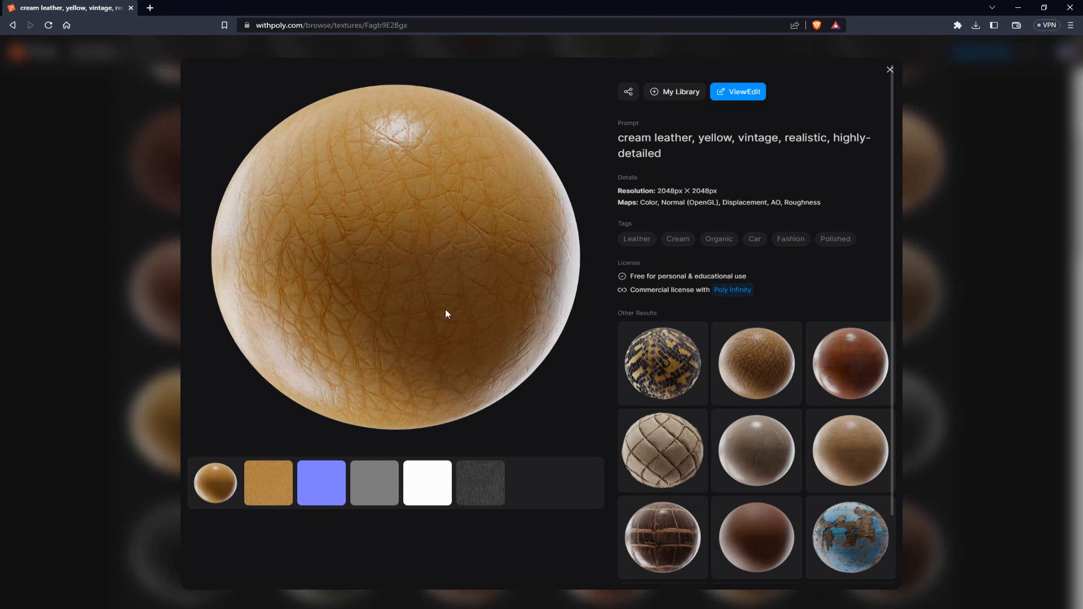
# Open the cream leather texture in the Poly editor and export it as a JPG (8-bit) zip into the WithPoly folder.
pyautogui.click(759, 95)
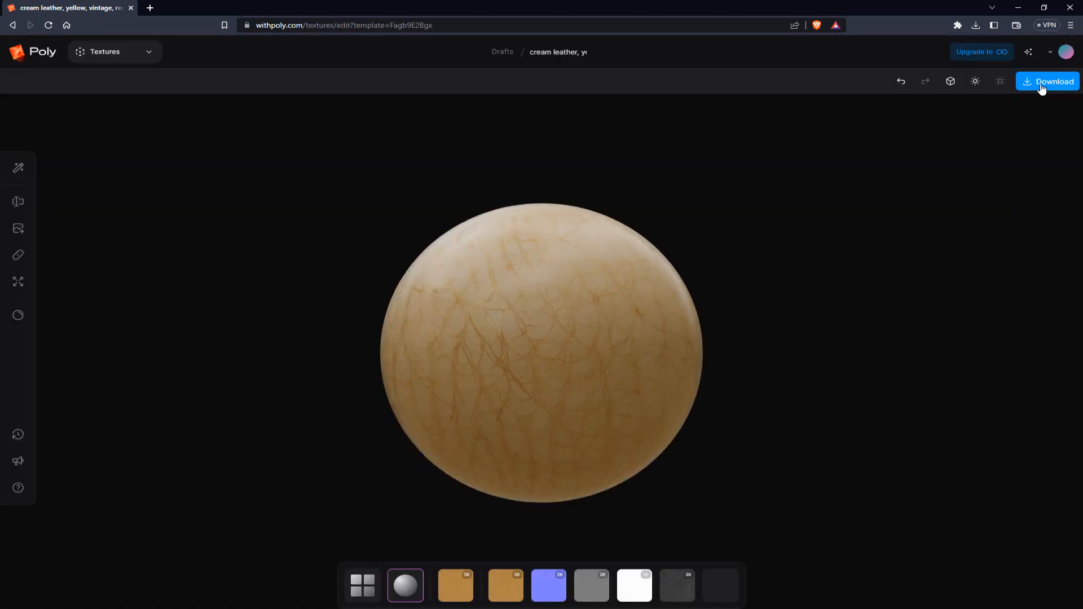
pyautogui.click(1038, 86)
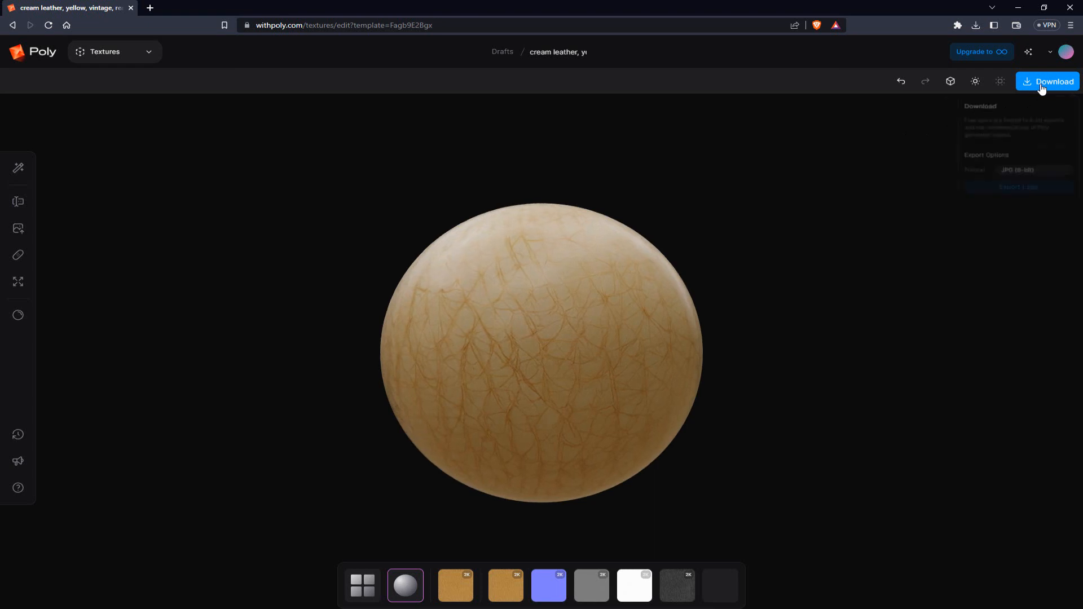
pyautogui.click(992, 198)
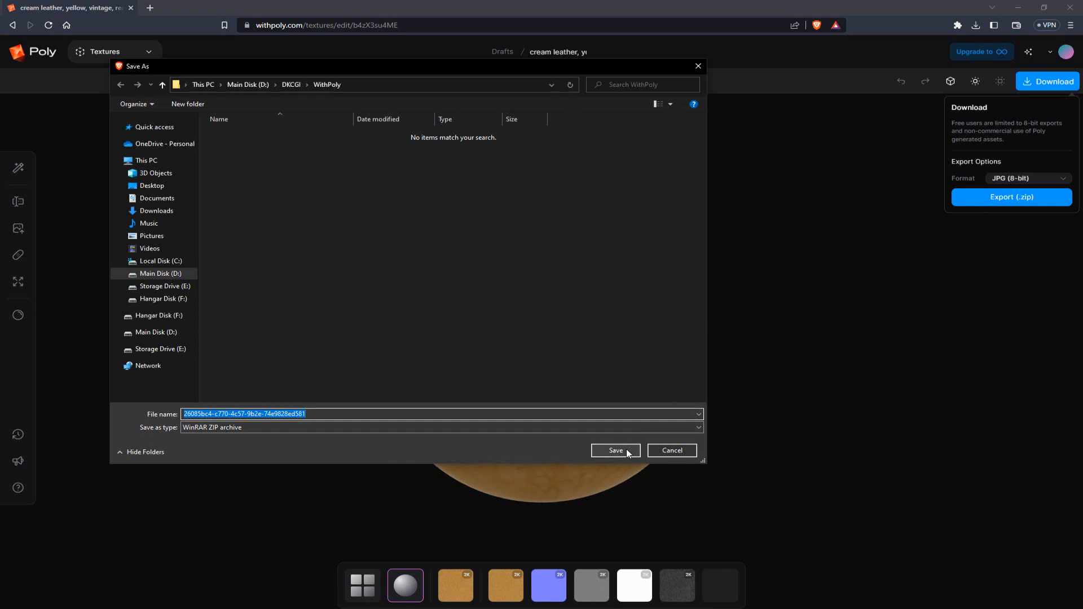
pyautogui.click(633, 448)
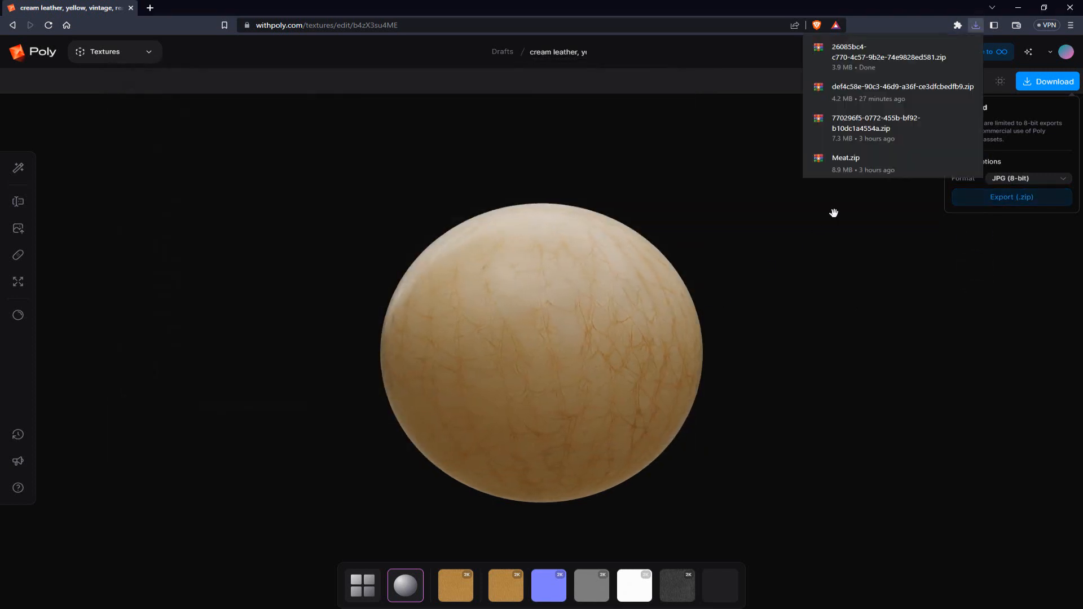
# Show the downloaded zip in File Explorer, extract it in the WithPoly folder, and open the extracted cream leather folder.
pyautogui.click(946, 48)
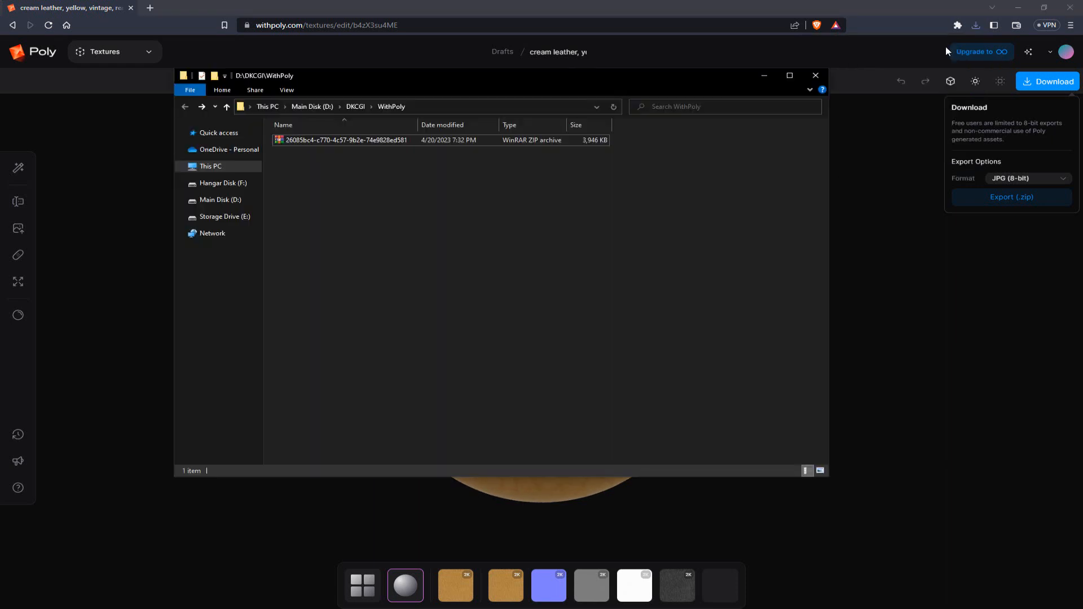
pyautogui.click(407, 140)
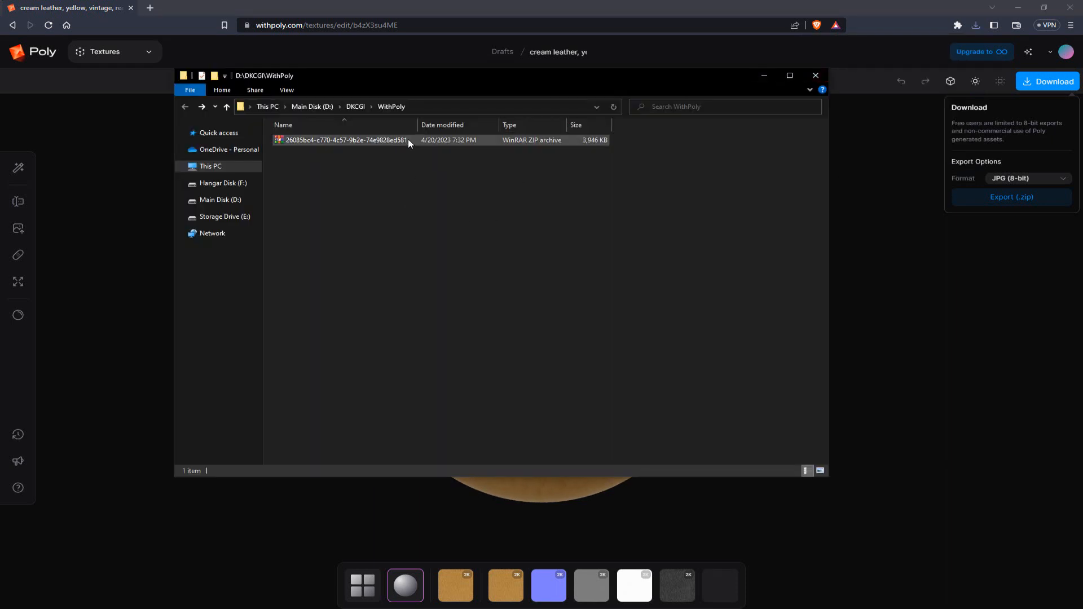
pyautogui.rightClick(408, 140)
pyautogui.click(471, 204)
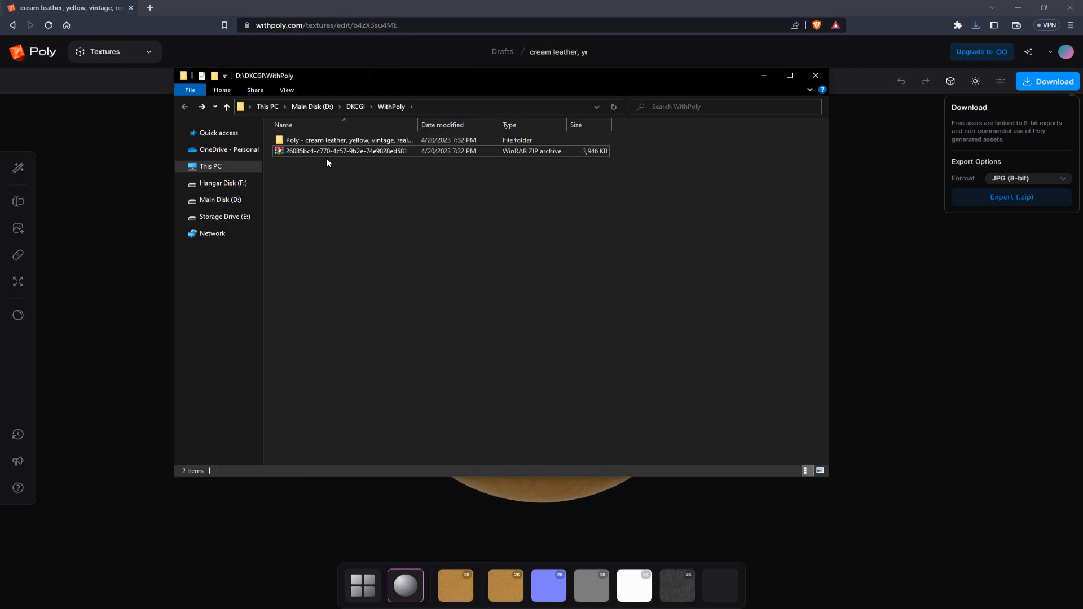
pyautogui.click(312, 141)
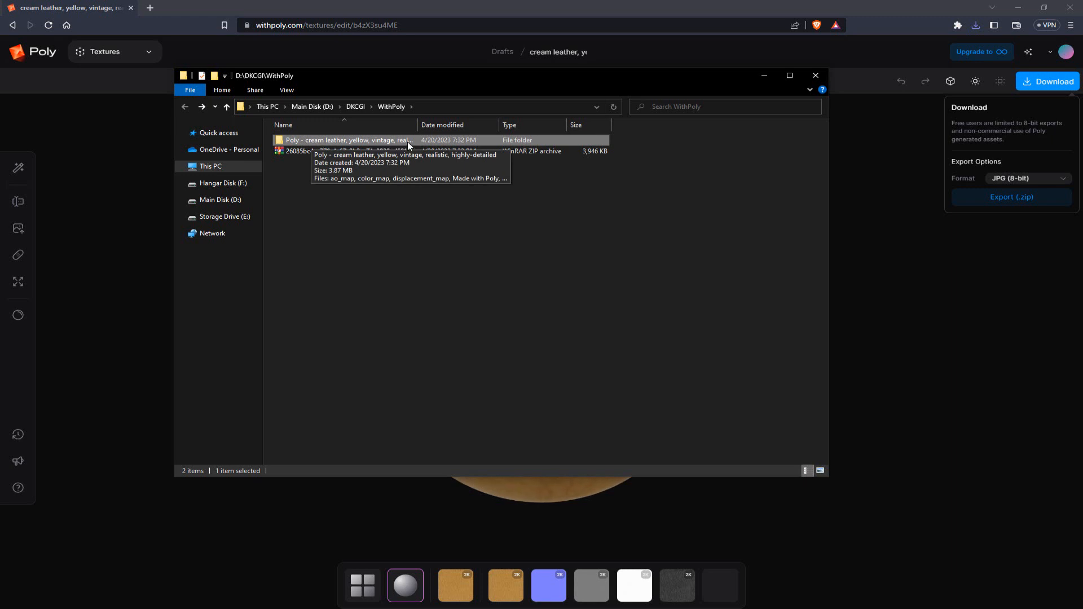
pyautogui.doubleClick(315, 141)
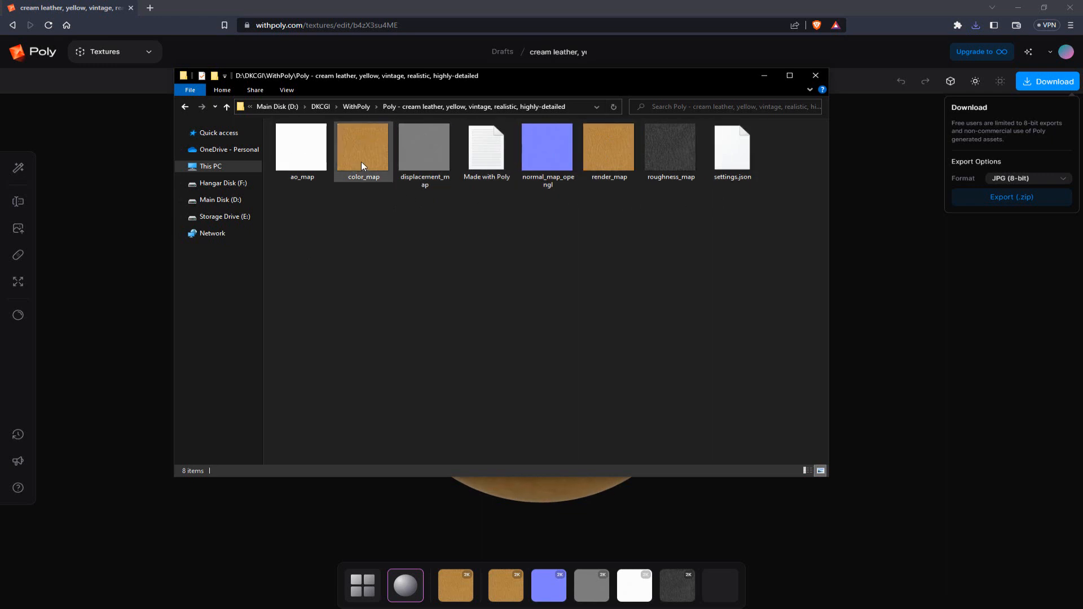
# In 3ds Max, load color_map from the extracted folder as the bitmap of Leather_mtl2's diffuse map.
pyautogui.moveTo(451, 80); pyautogui.dragTo(0, 171)
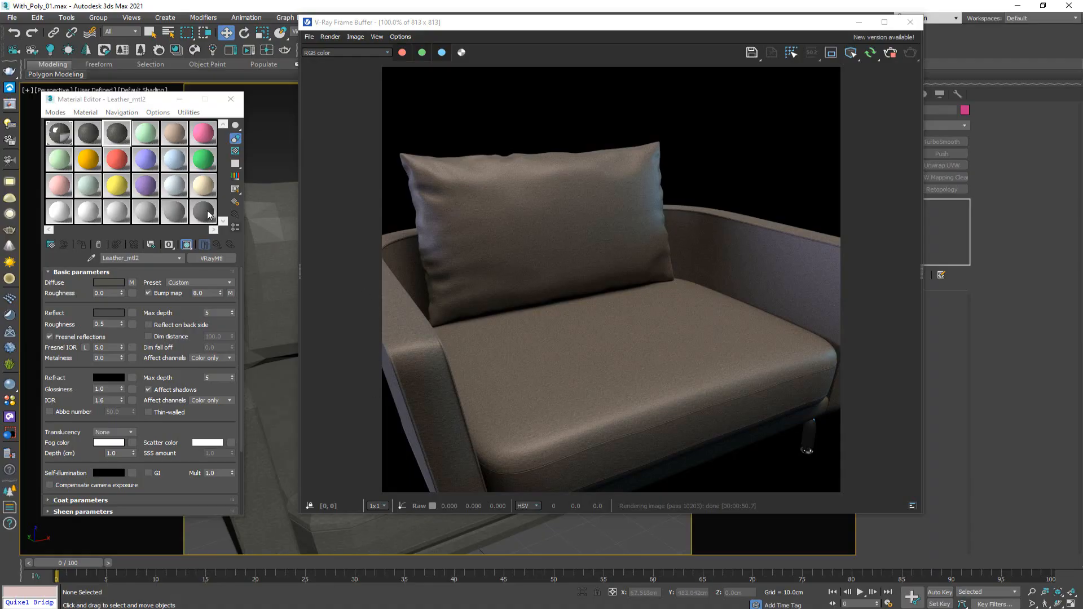
pyautogui.click(123, 141)
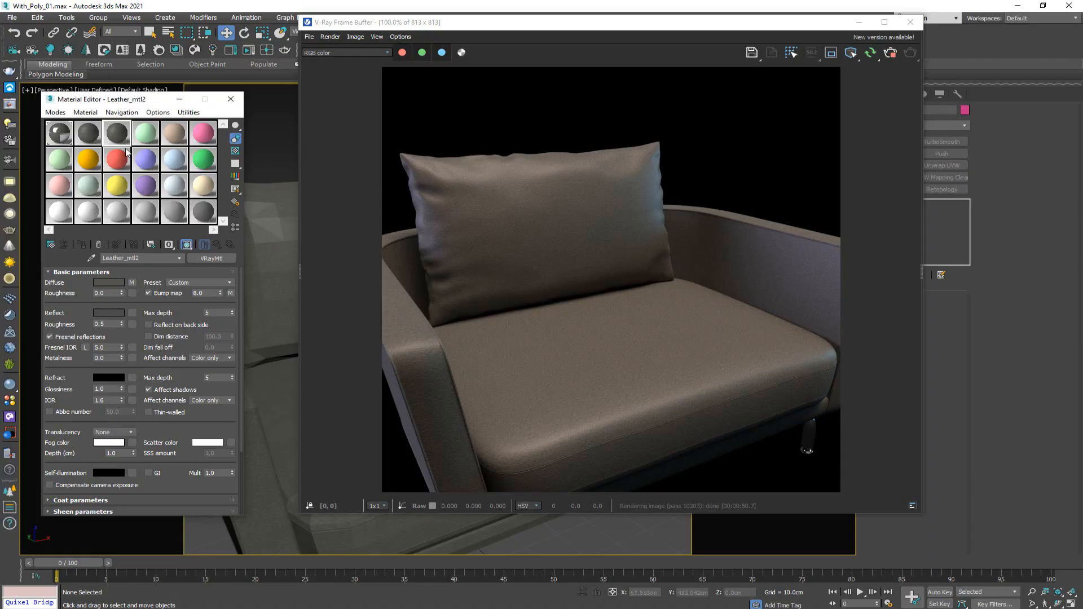
pyautogui.click(133, 282)
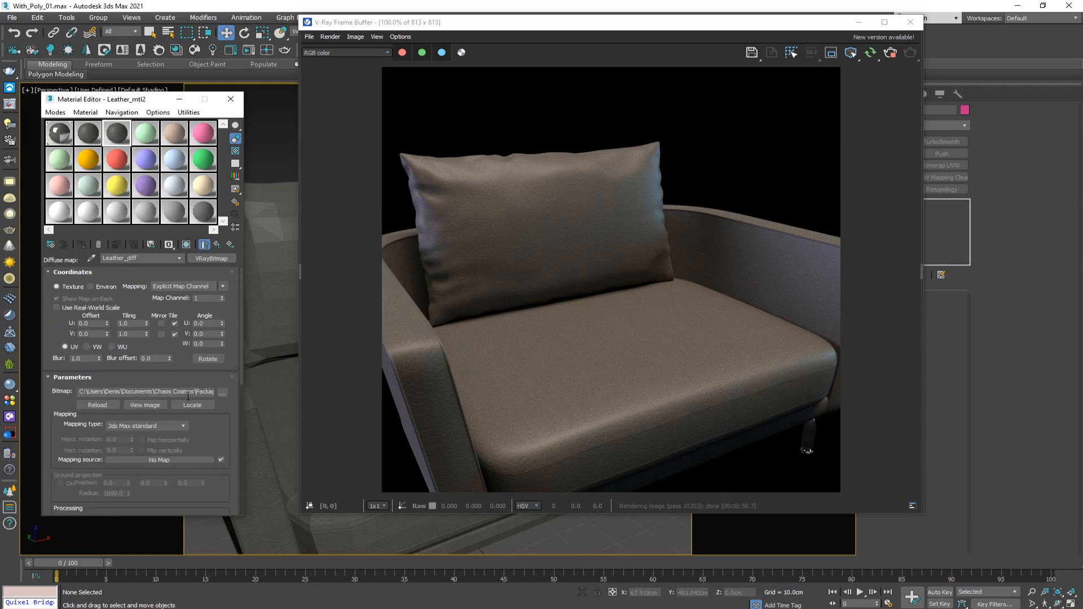
pyautogui.moveTo(564, 168); pyautogui.dragTo(597, 141)
pyautogui.moveTo(524, 219); pyautogui.dragTo(152, 396)
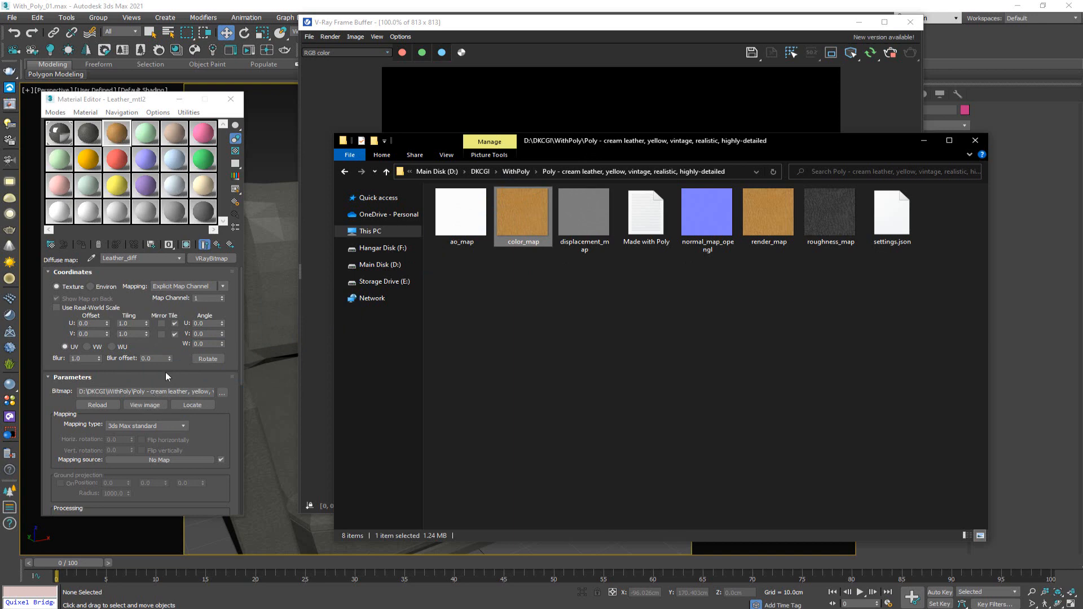
pyautogui.click(218, 247)
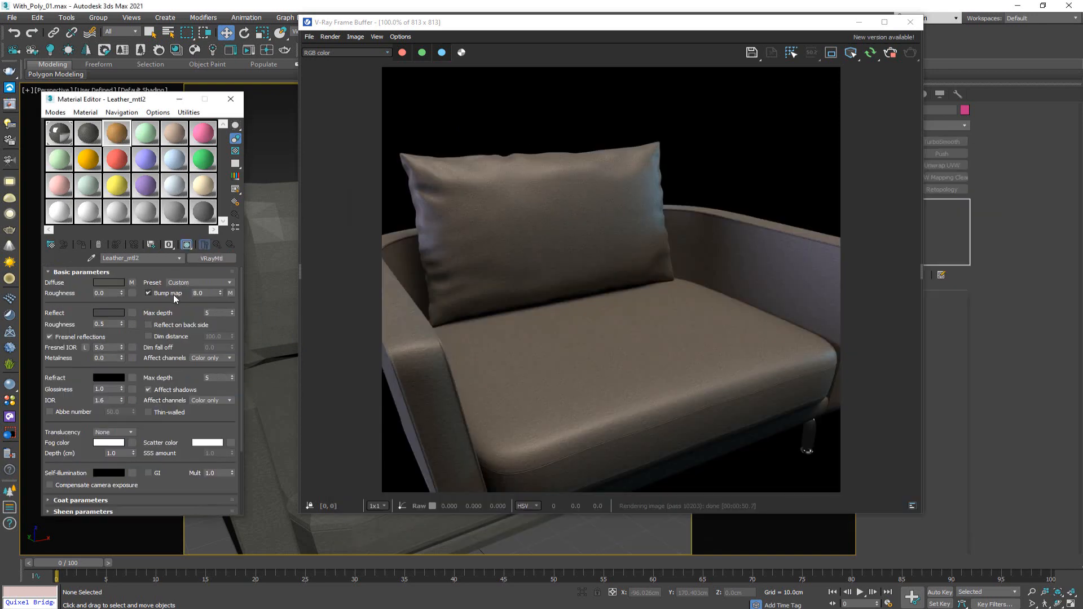
# Preview displacement_map, and load it as the bitmap inside Leather_mtl2's VRayColor2Bump bump map.
pyautogui.click(230, 293)
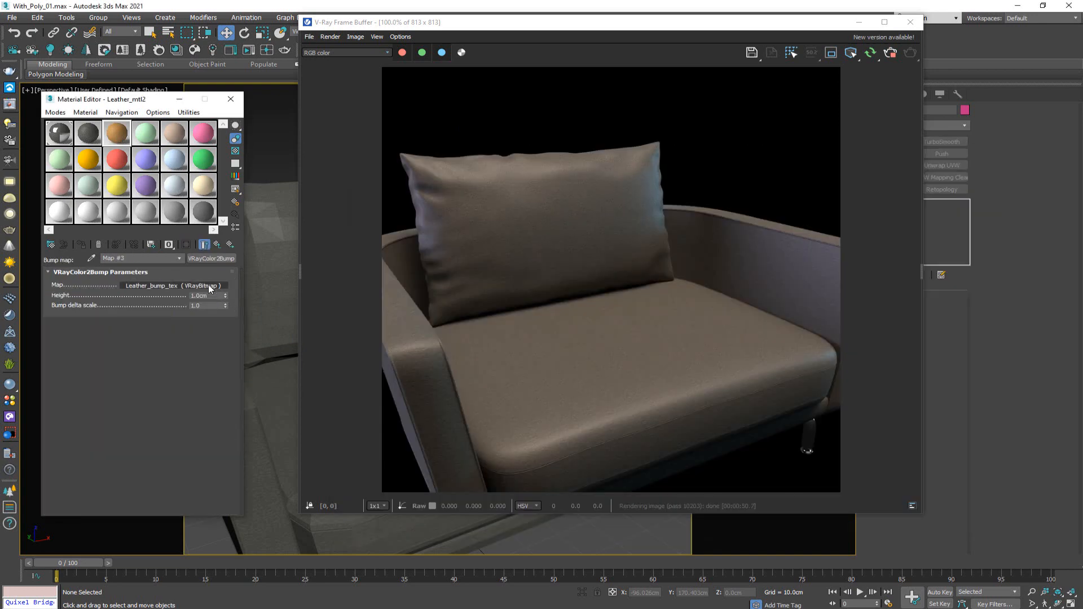
pyautogui.click(209, 286)
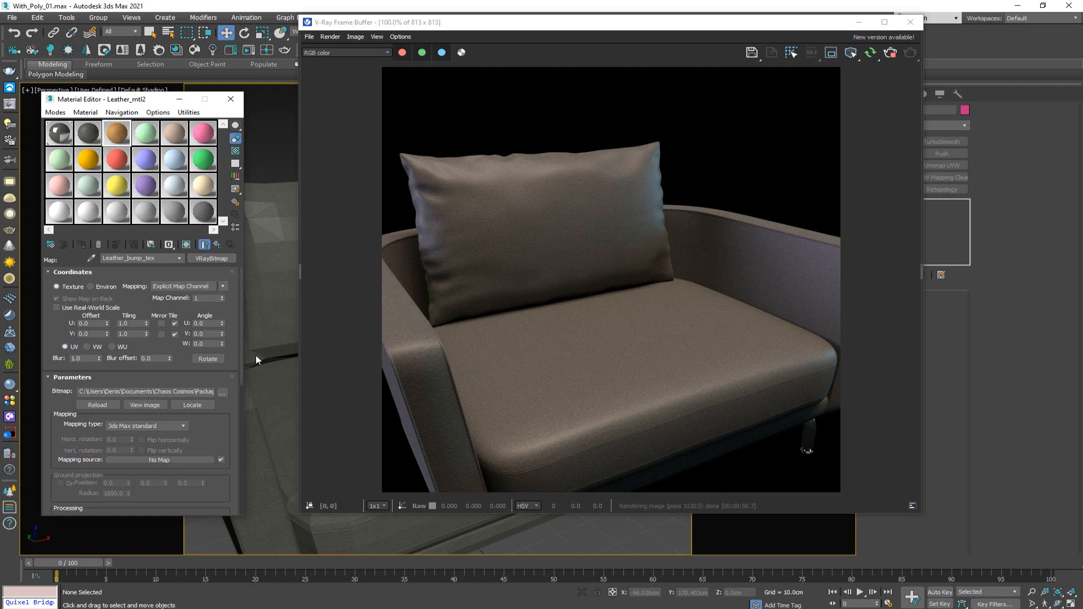
pyautogui.click(243, 608)
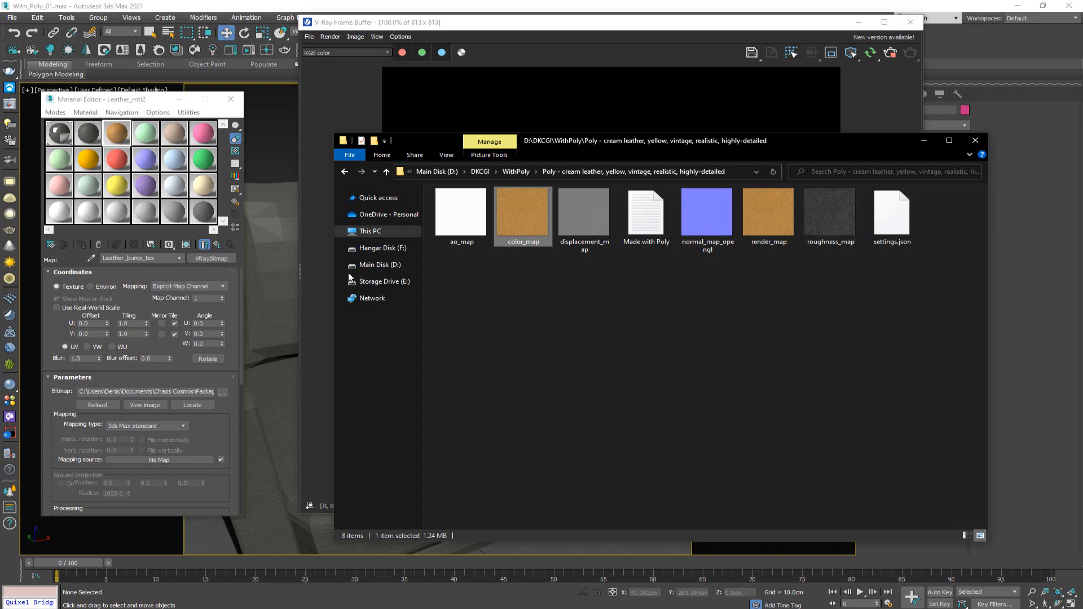
pyautogui.doubleClick(607, 239)
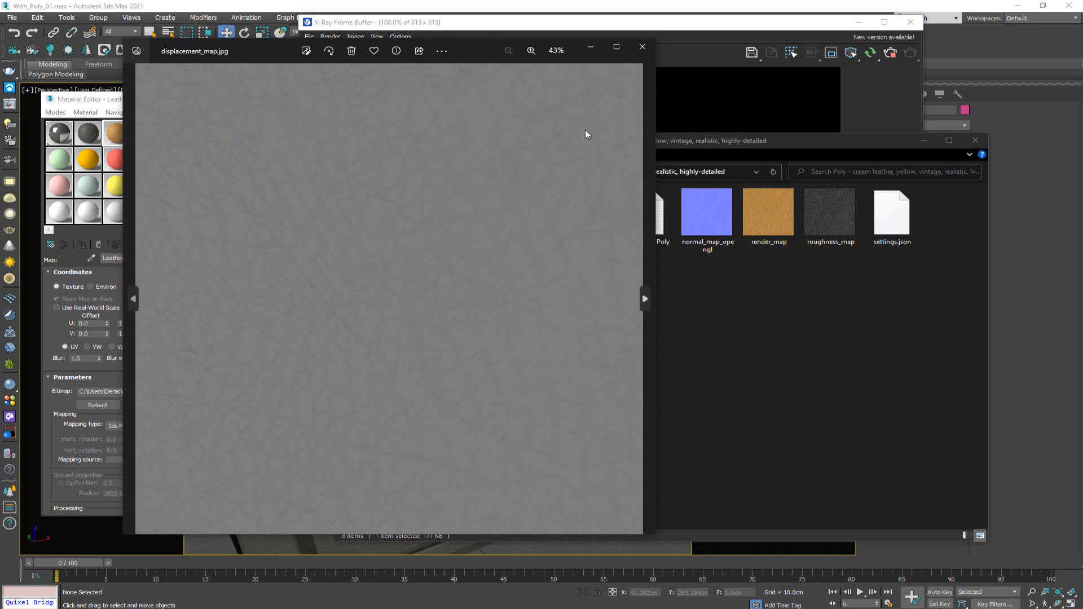
pyautogui.click(642, 46)
pyautogui.moveTo(585, 242); pyautogui.dragTo(159, 395)
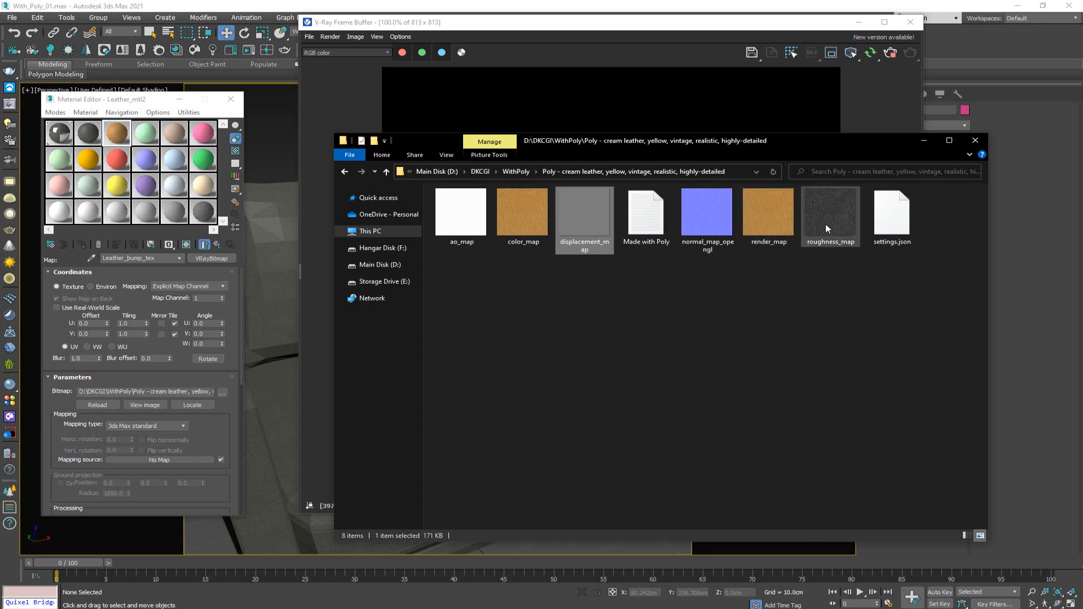
pyautogui.click(218, 244)
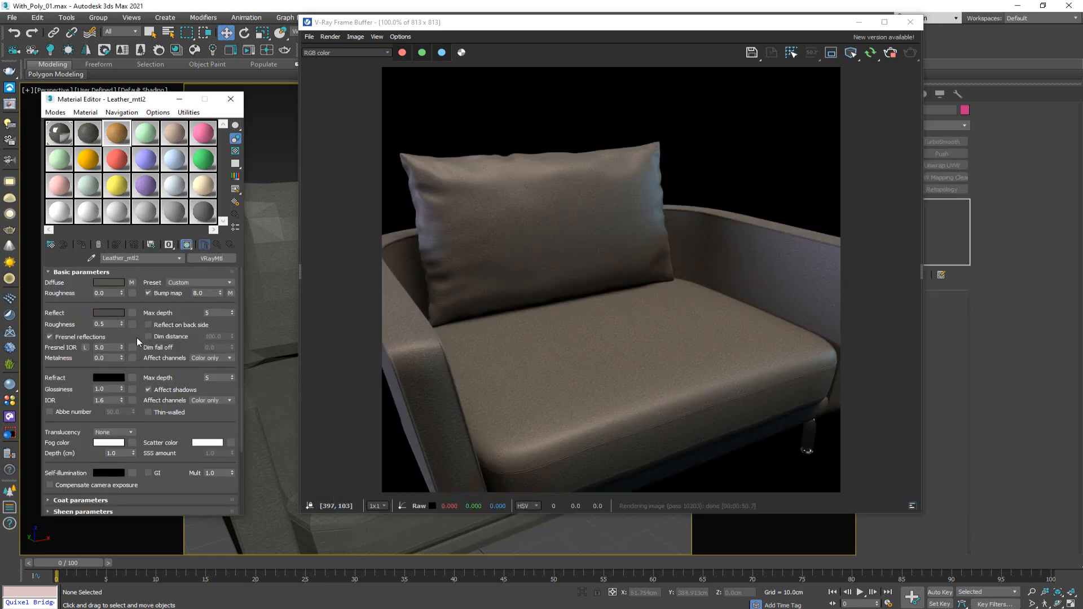
# Add a VRayBitmap to Leather_mtl2's reflection roughness and load roughness_map into it.
pyautogui.click(133, 324)
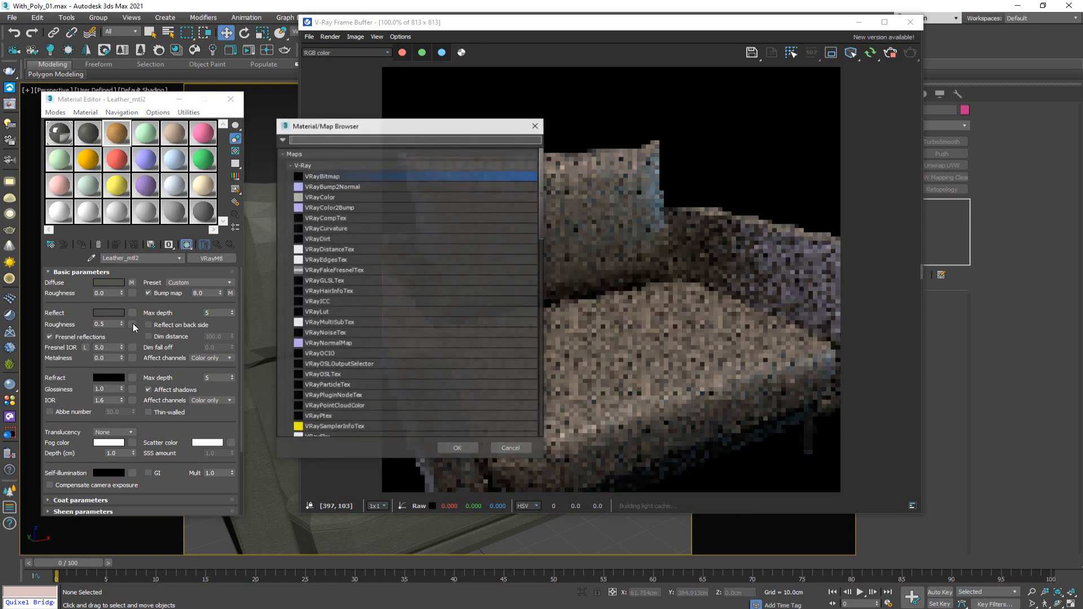
pyautogui.doubleClick(342, 175)
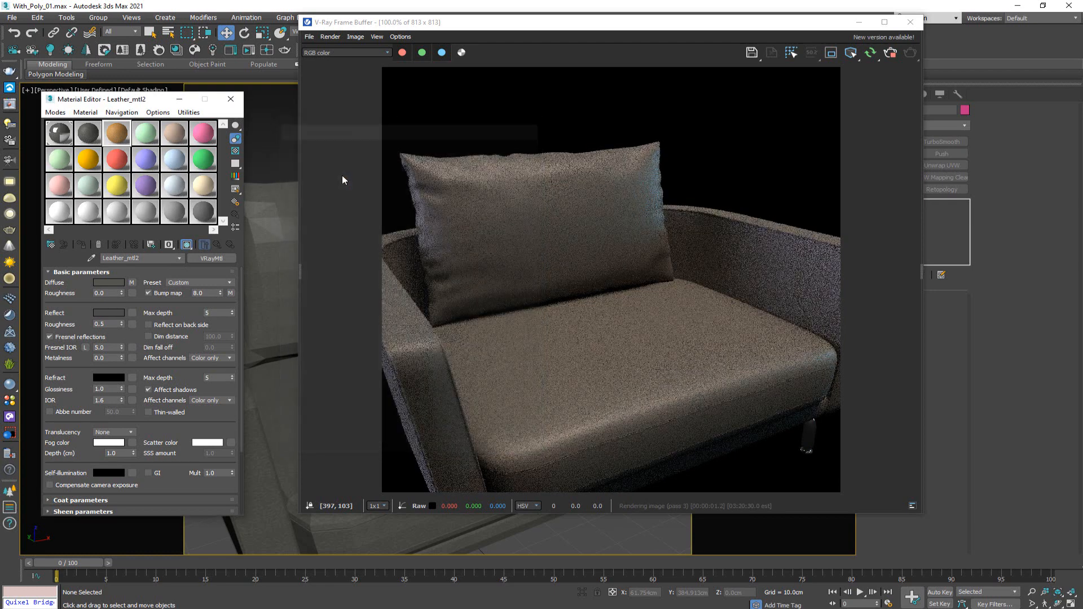
pyautogui.hotkey('alt', 'Tab')
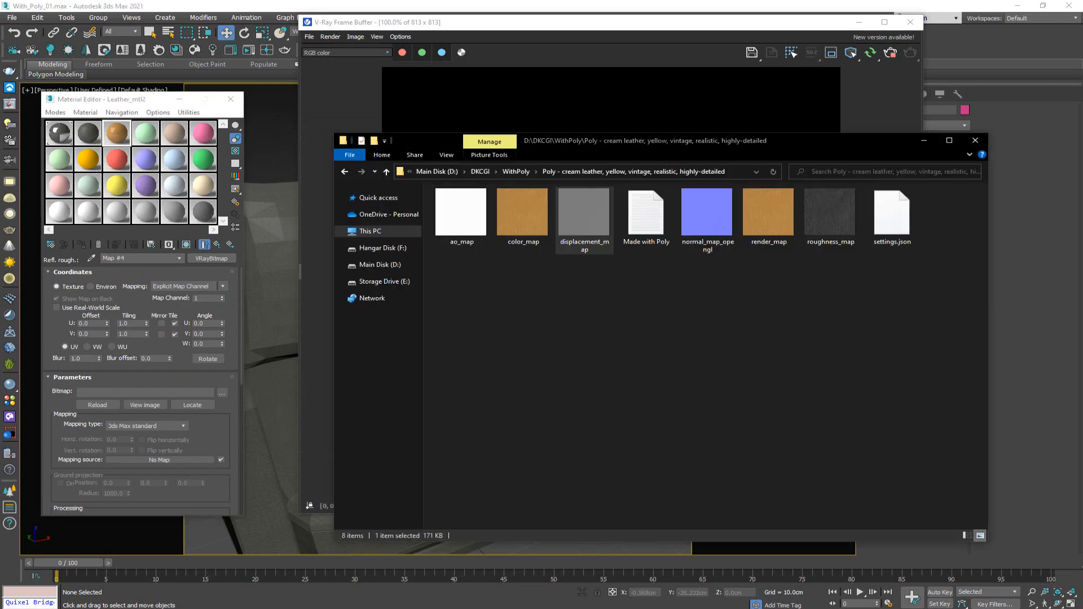
pyautogui.moveTo(823, 219); pyautogui.dragTo(157, 390)
pyautogui.click(225, 407)
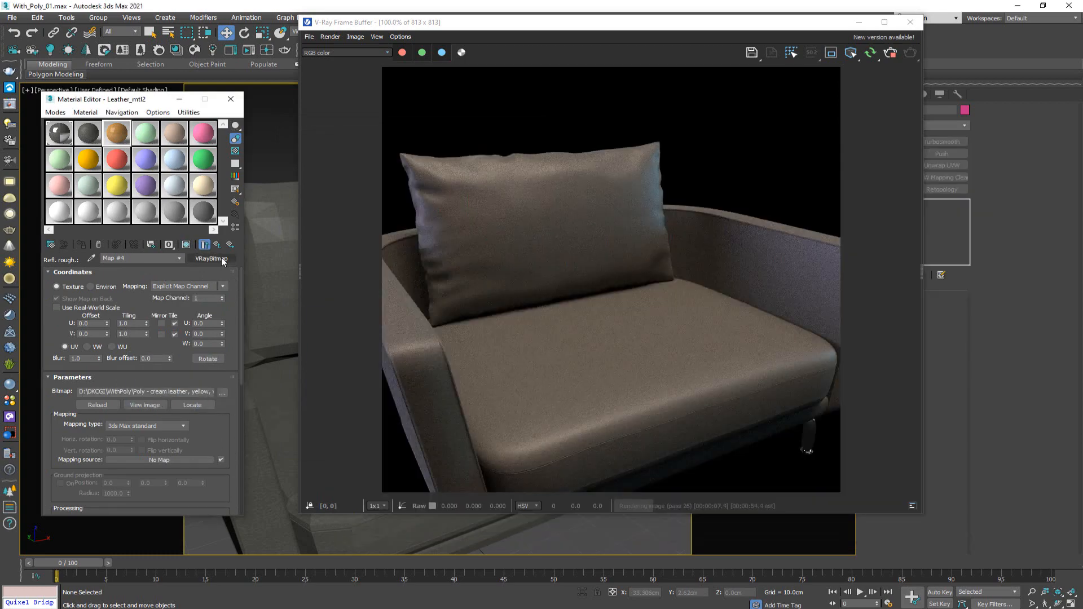
pyautogui.click(219, 245)
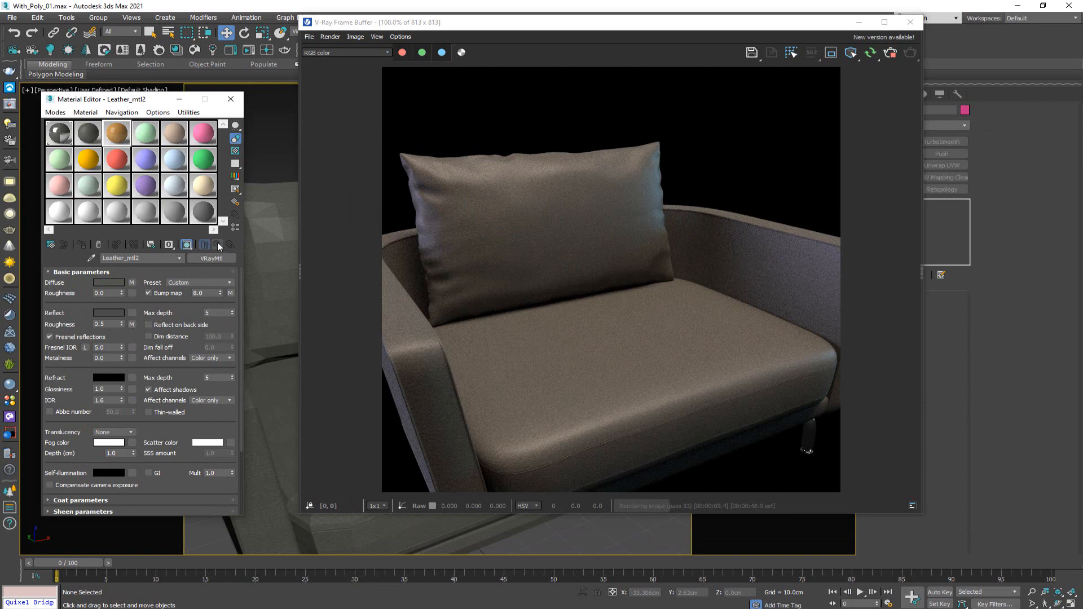
# Replace the leather sub-material with ID 1 in the armchair's Multi/Sub-Object material with a copy of Leather_mtl2.
pyautogui.click(59, 134)
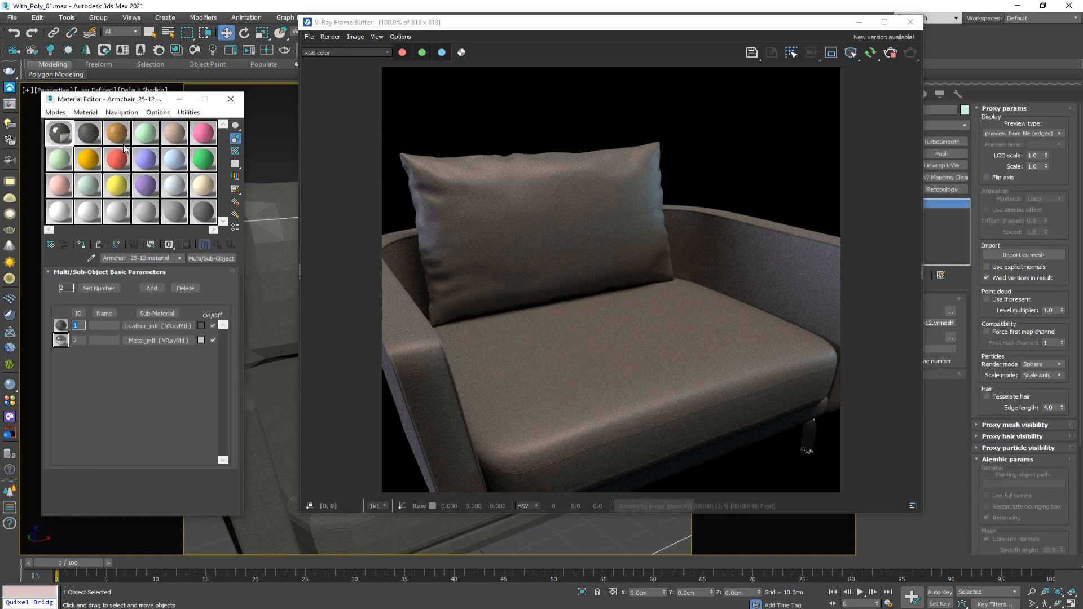
pyautogui.moveTo(117, 133); pyautogui.dragTo(157, 329)
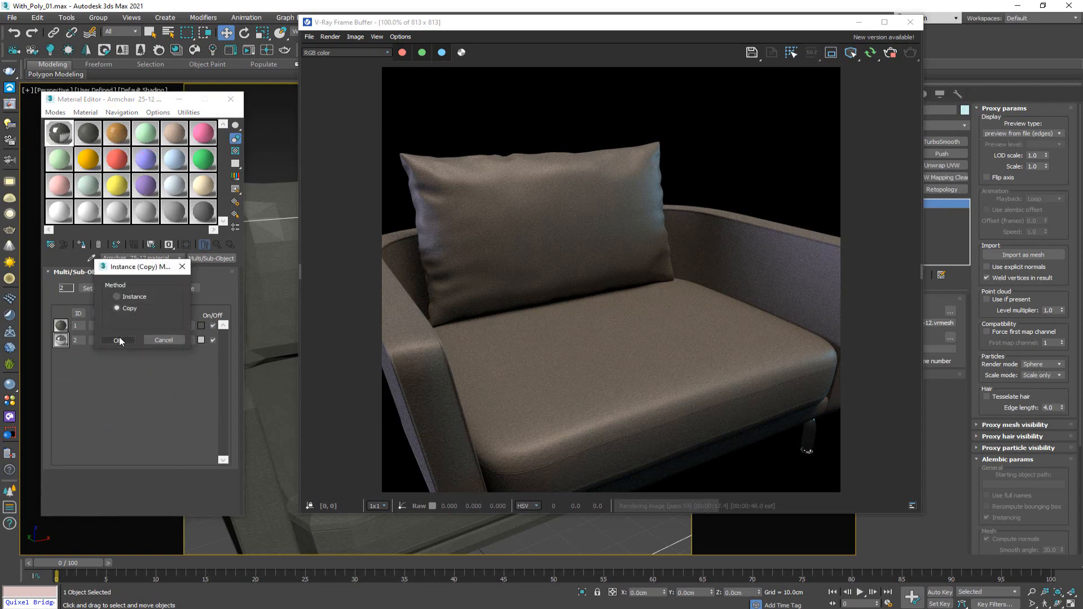
pyautogui.click(118, 340)
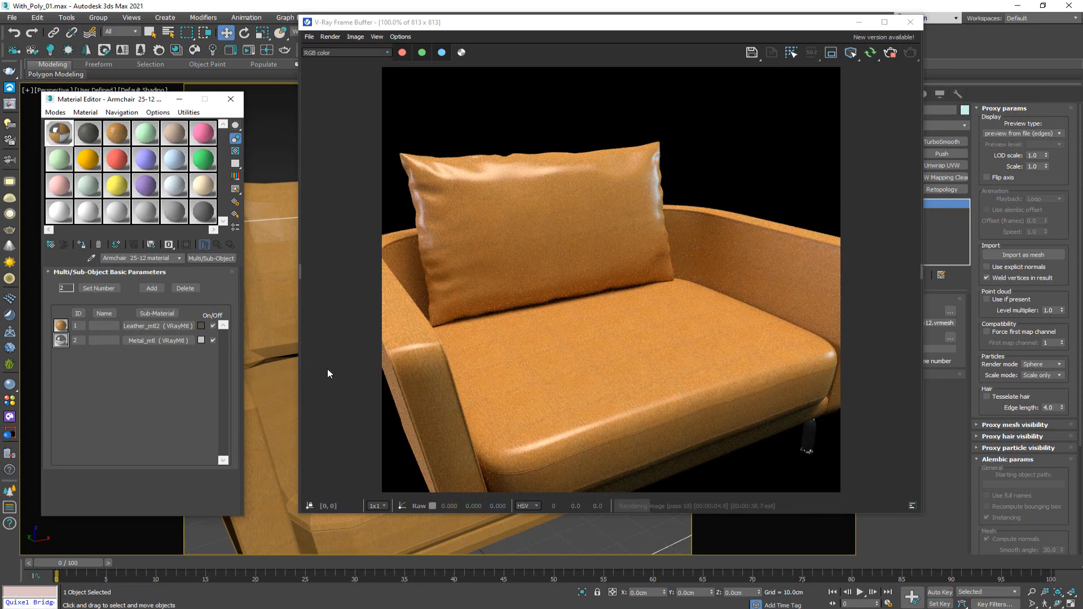
# Set the U and V tiling of the Leather_diff bitmap in the armchair's Leather_mtl2 sub-material to 3.
pyautogui.scroll(4, 281, 309)
pyautogui.moveTo(278, 370); pyautogui.dragTo(231, 231, button='middle')
pyautogui.scroll(-2, 271, 351)
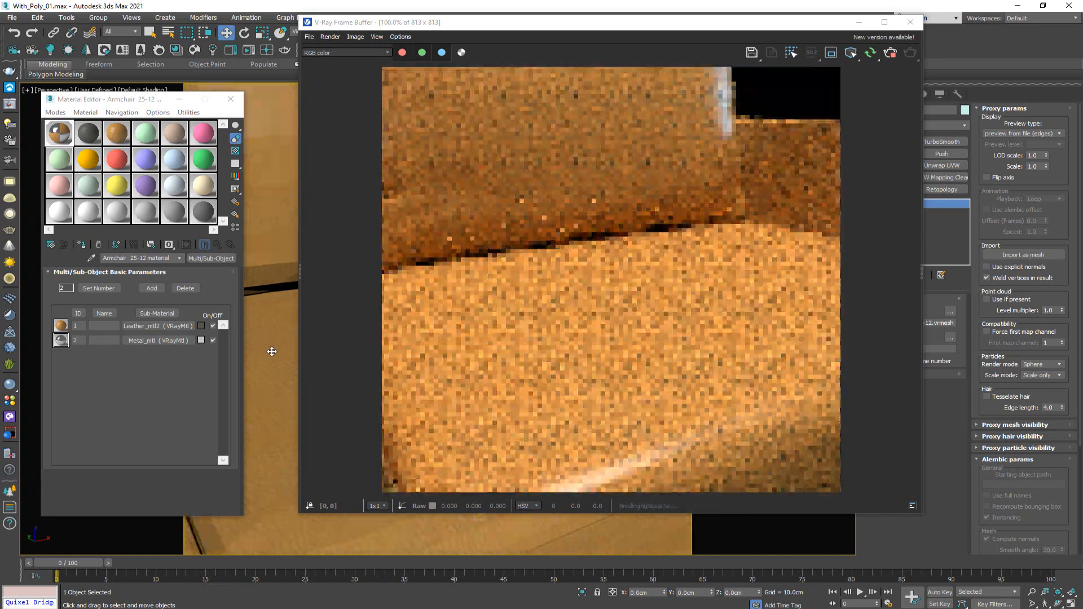
pyautogui.moveTo(276, 363); pyautogui.dragTo(249, 305, button='middle')
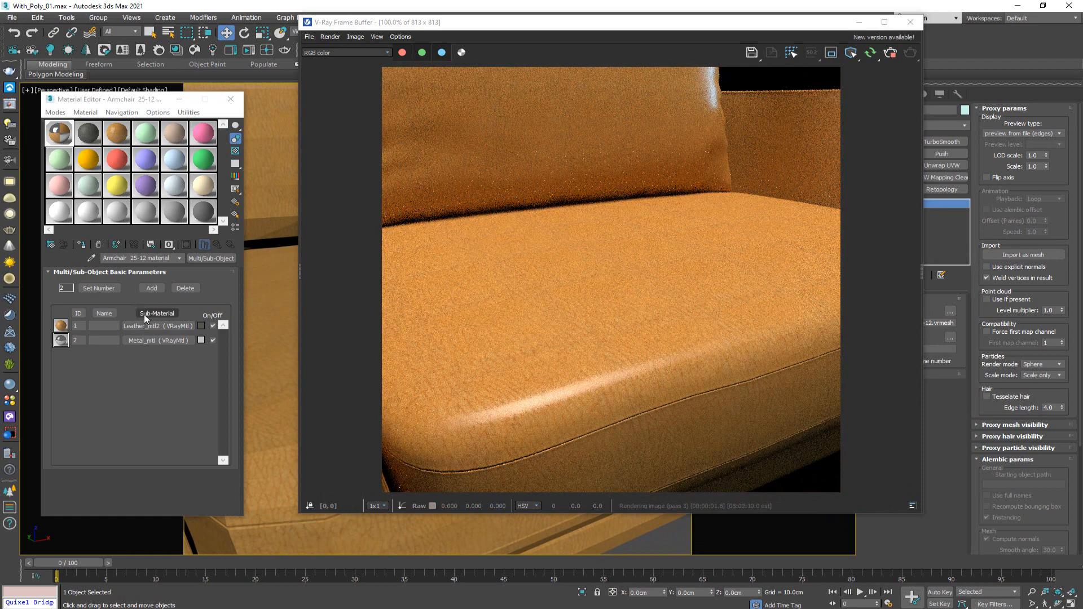
pyautogui.click(146, 324)
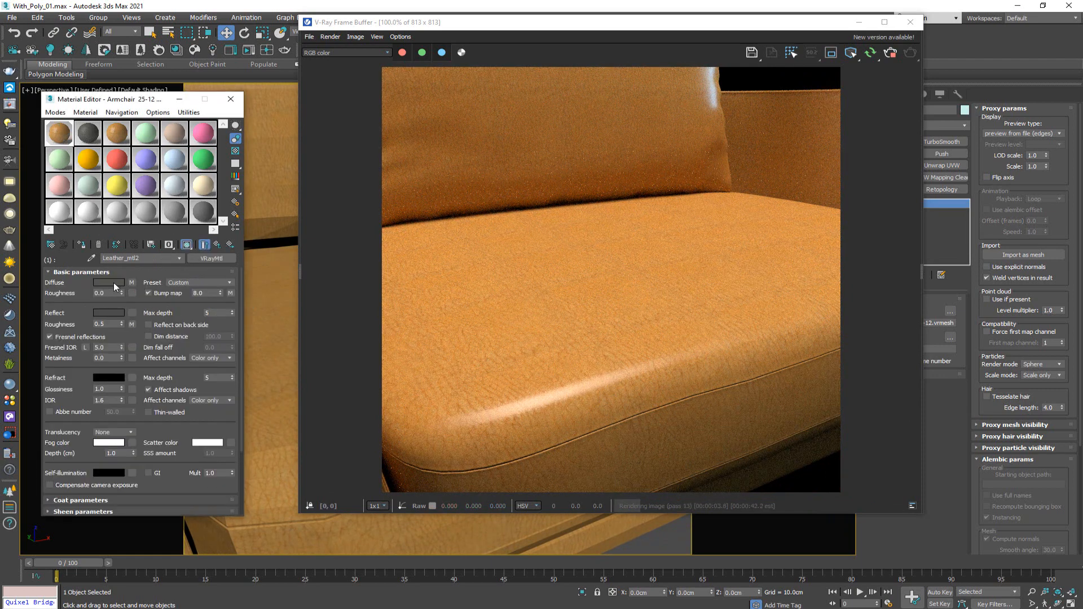
pyautogui.click(132, 282)
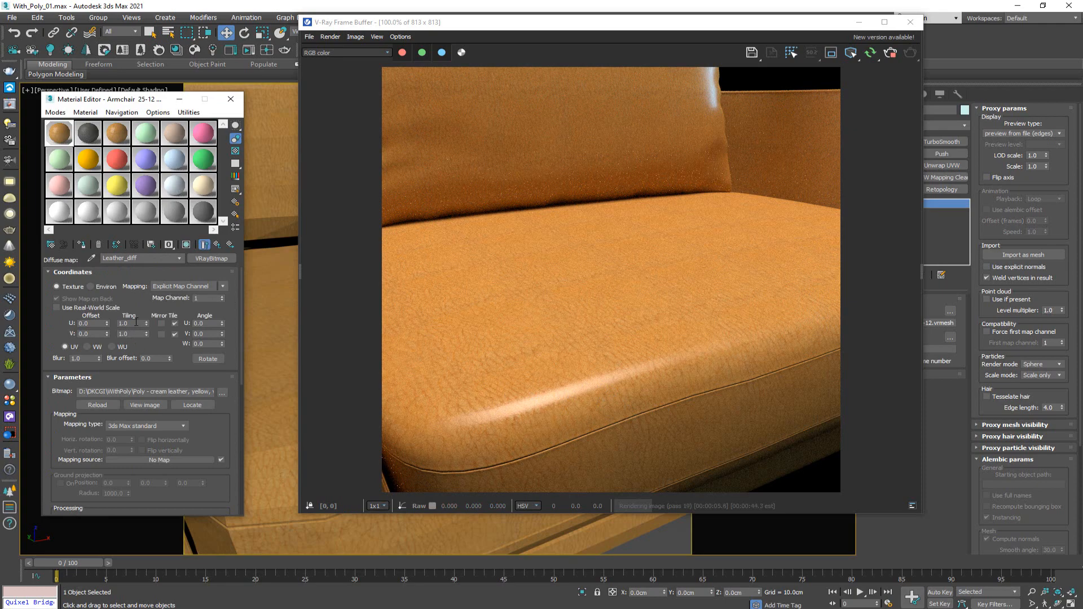
pyautogui.write('3')
pyautogui.press('Tab')
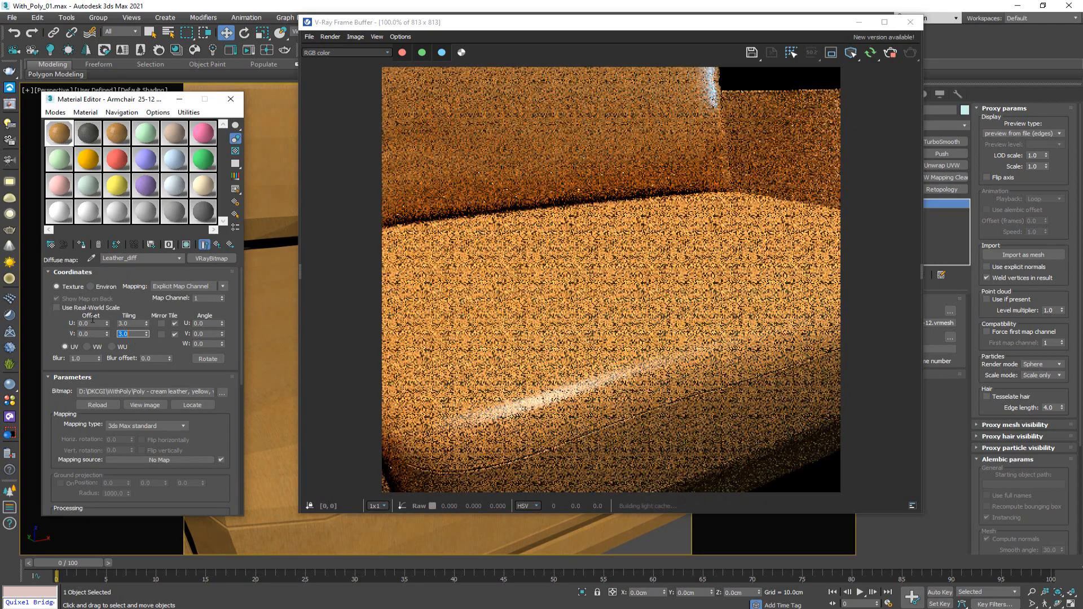
pyautogui.write('3')
pyautogui.press('Return')
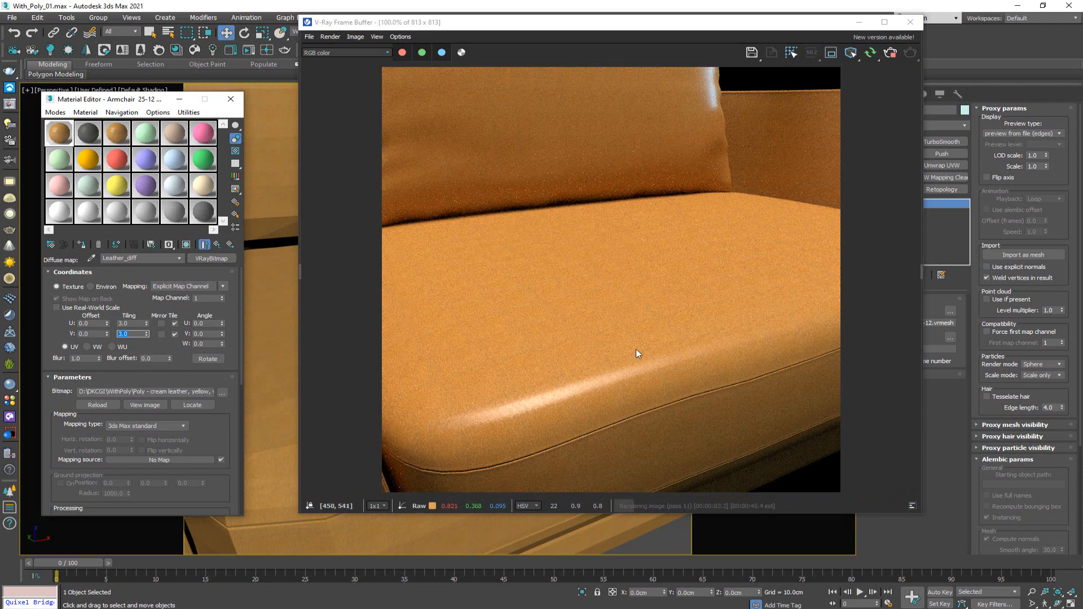
# Set the Leather_diff bitmap's U and V tiling to 2 and return to the Leather_mtl2 parameters.
pyautogui.doubleClick(134, 324)
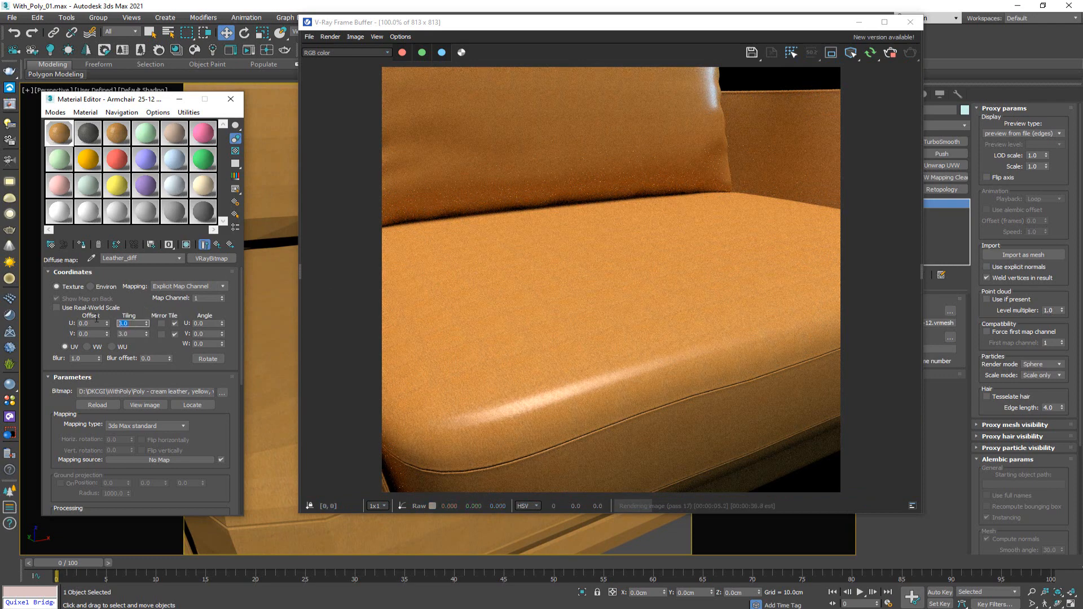
pyautogui.write('2')
pyautogui.press('Tab')
pyautogui.write('2')
pyautogui.press('Return')
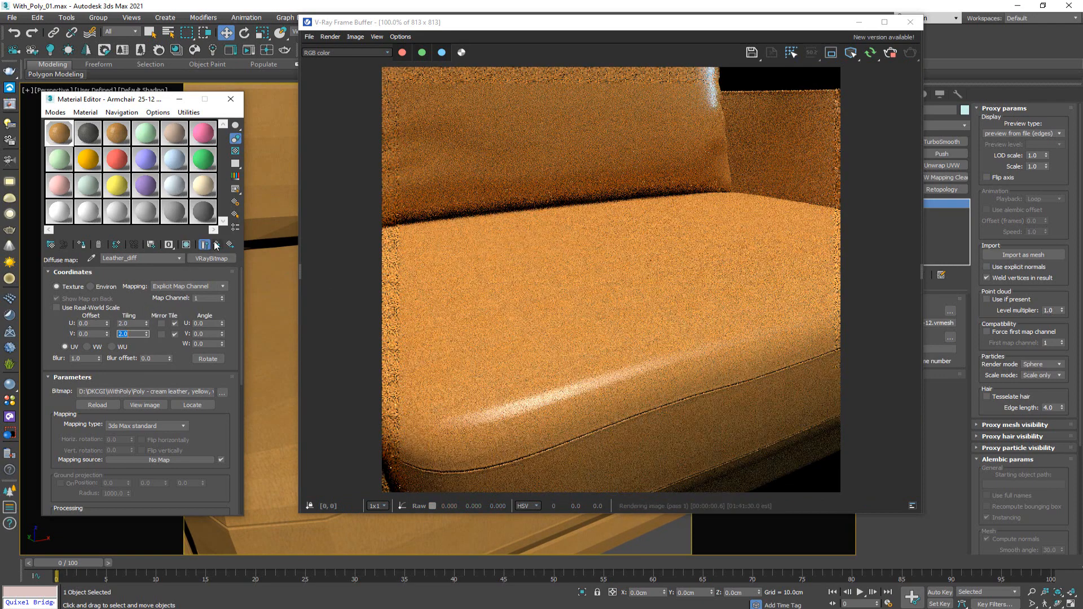
pyautogui.click(216, 245)
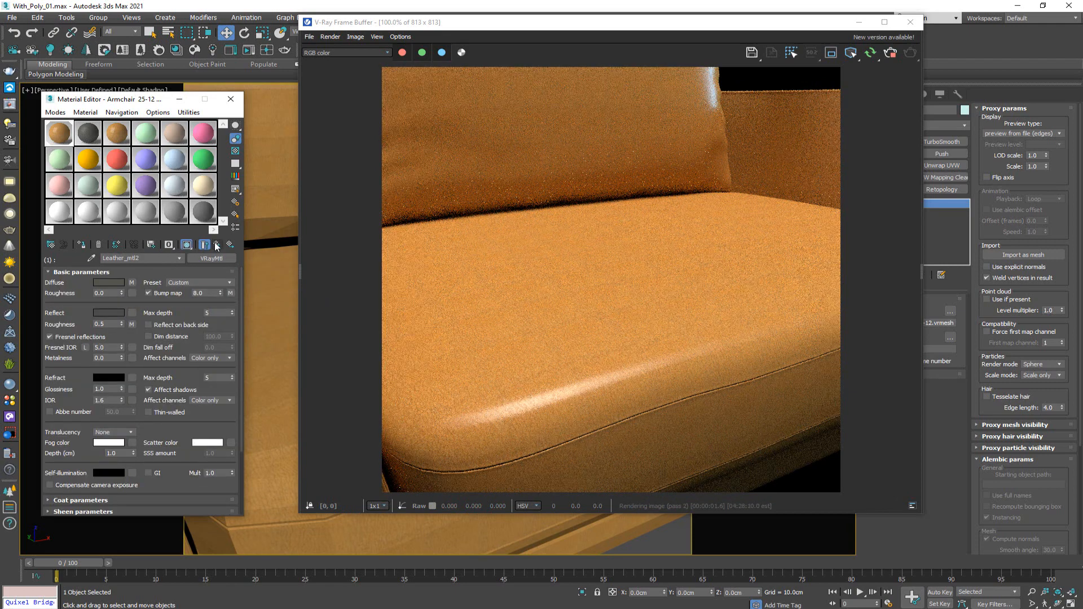
# Set the U and V tiling of the Leather_bump_tex bitmap inside Leather_mtl2's VRayColor2Bump map to 3, and return to the material.
pyautogui.click(105, 314)
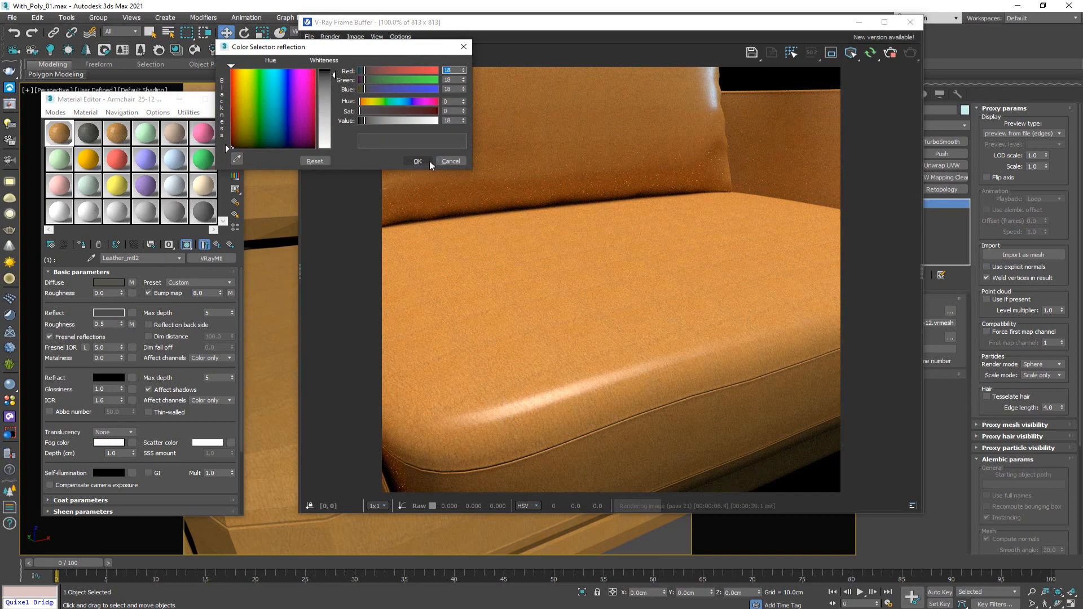
pyautogui.press('Return')
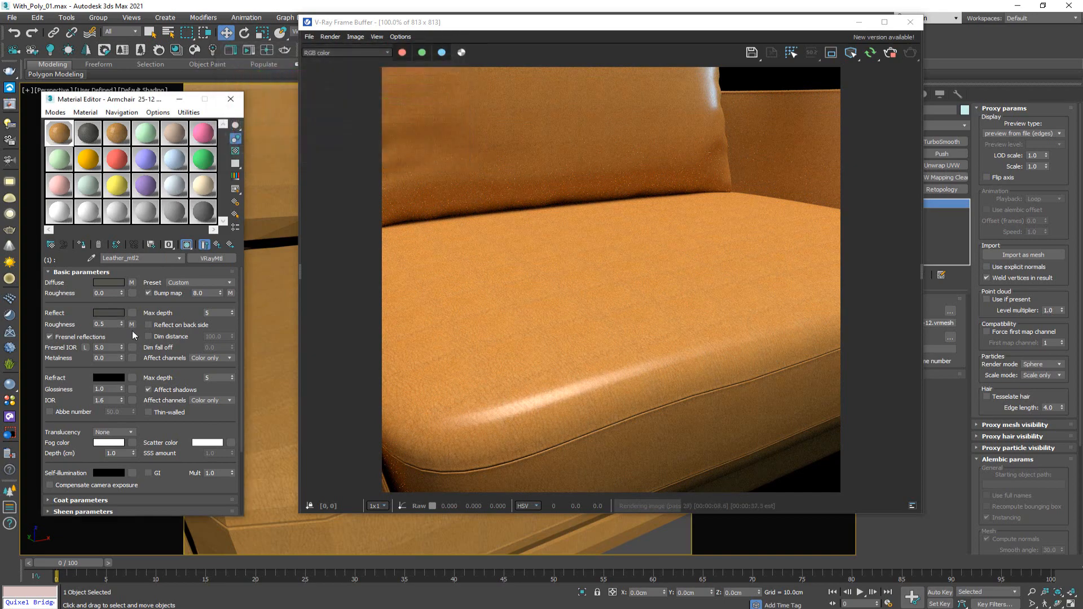
pyautogui.click(230, 292)
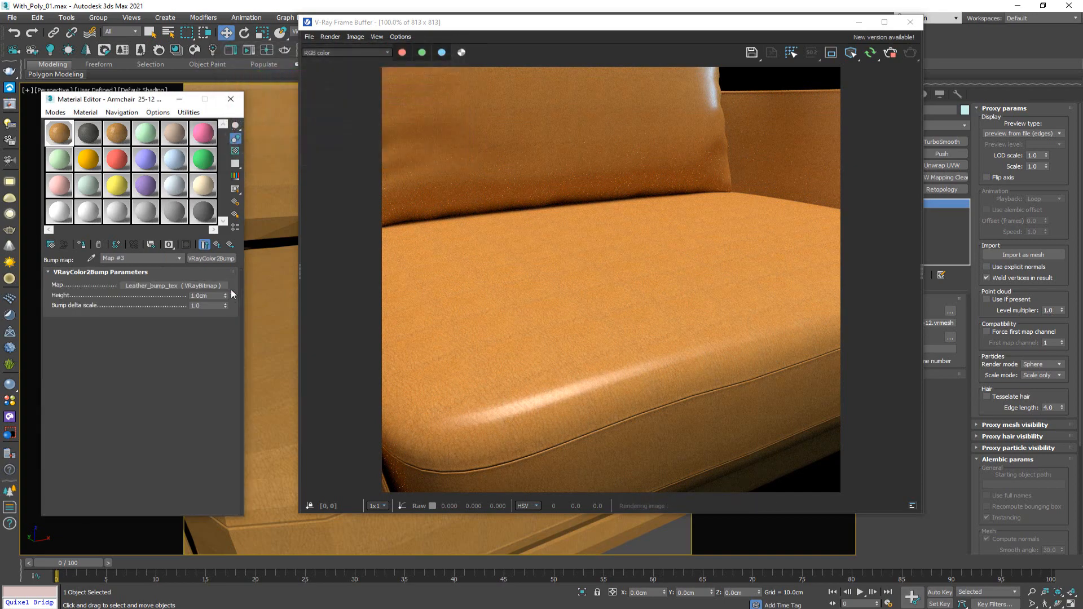
pyautogui.click(152, 306)
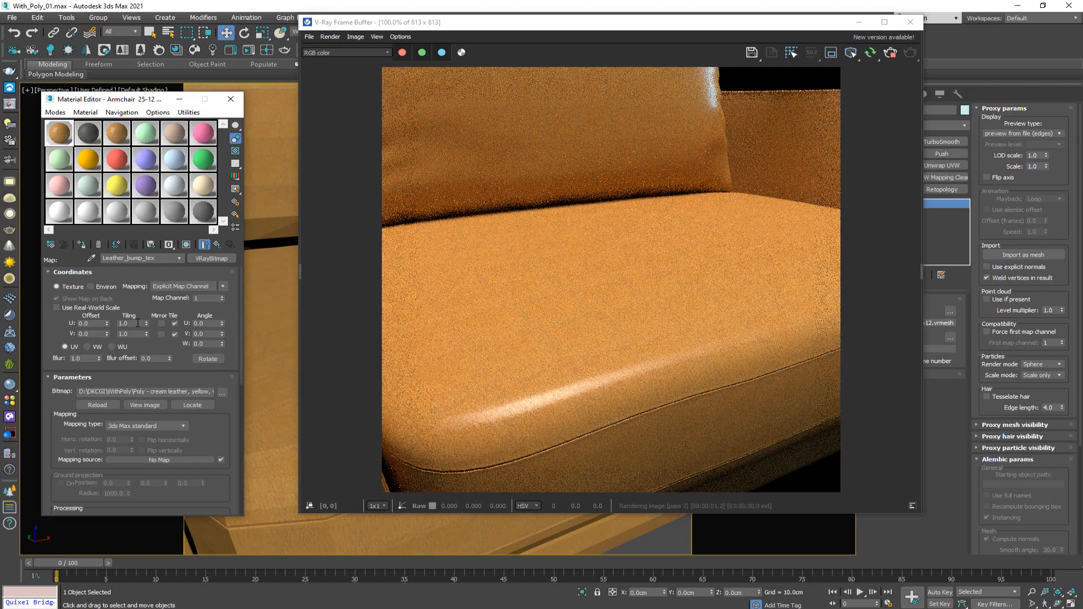
pyautogui.moveTo(137, 323); pyautogui.dragTo(90, 323)
pyautogui.write('3')
pyautogui.press('Tab')
pyautogui.write('3')
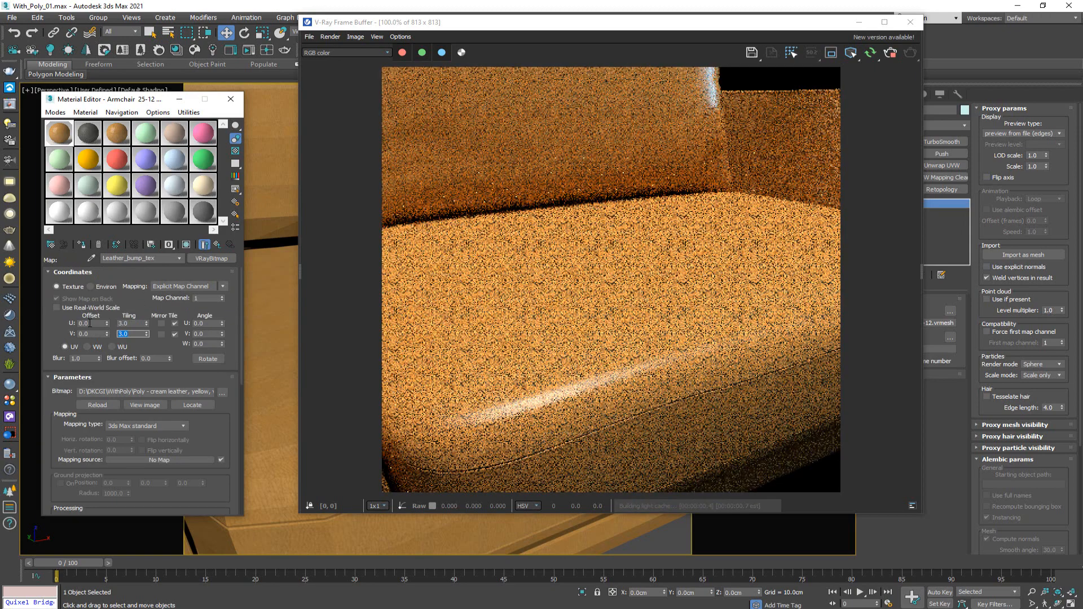
pyautogui.press('Return')
pyautogui.click(217, 245)
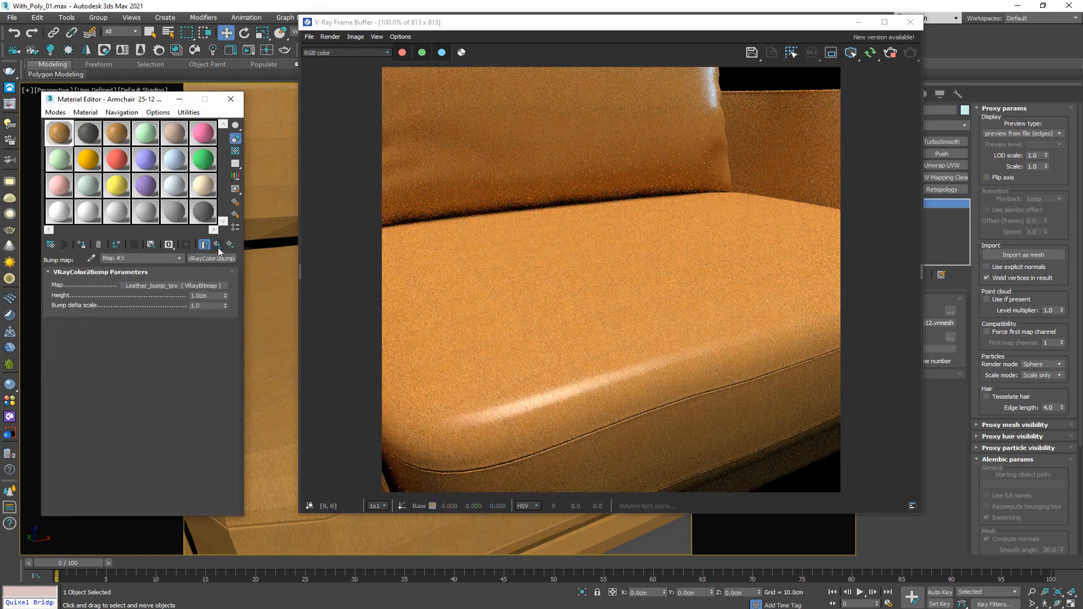
pyautogui.click(217, 244)
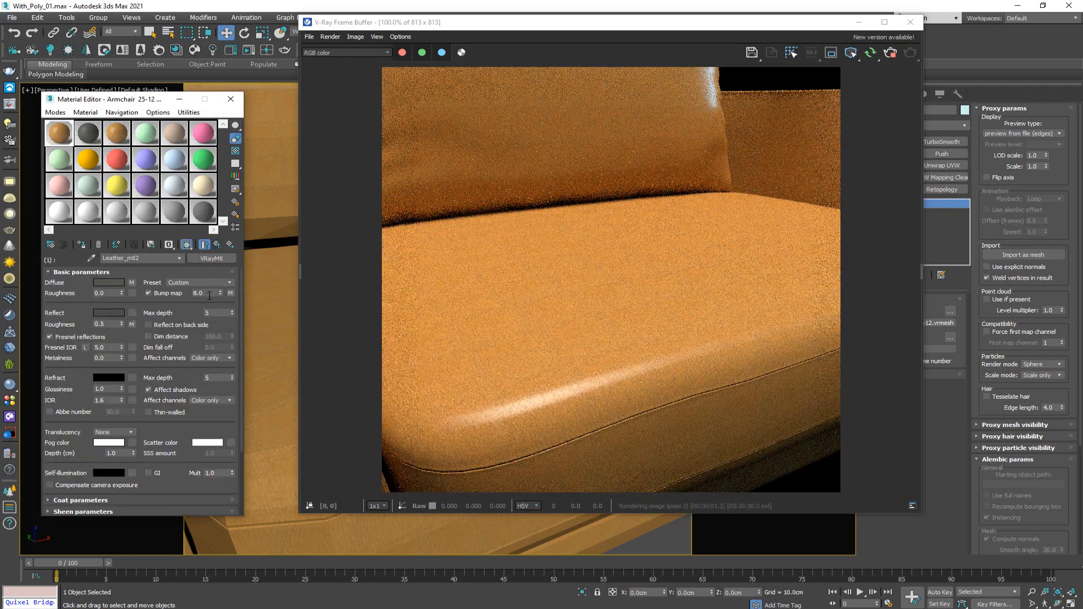
# Set Leather_mtl2's bump map amount to 30 and inspect the seat cushion's leather up close in the interactive render.
pyautogui.moveTo(204, 294); pyautogui.dragTo(174, 293)
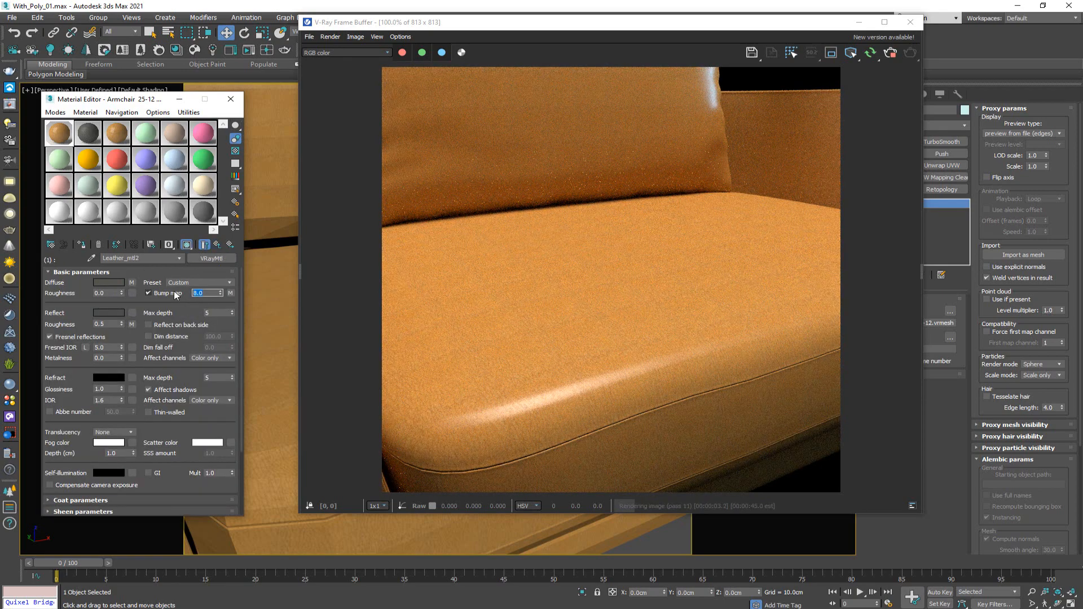
pyautogui.write('30')
pyautogui.press('Return')
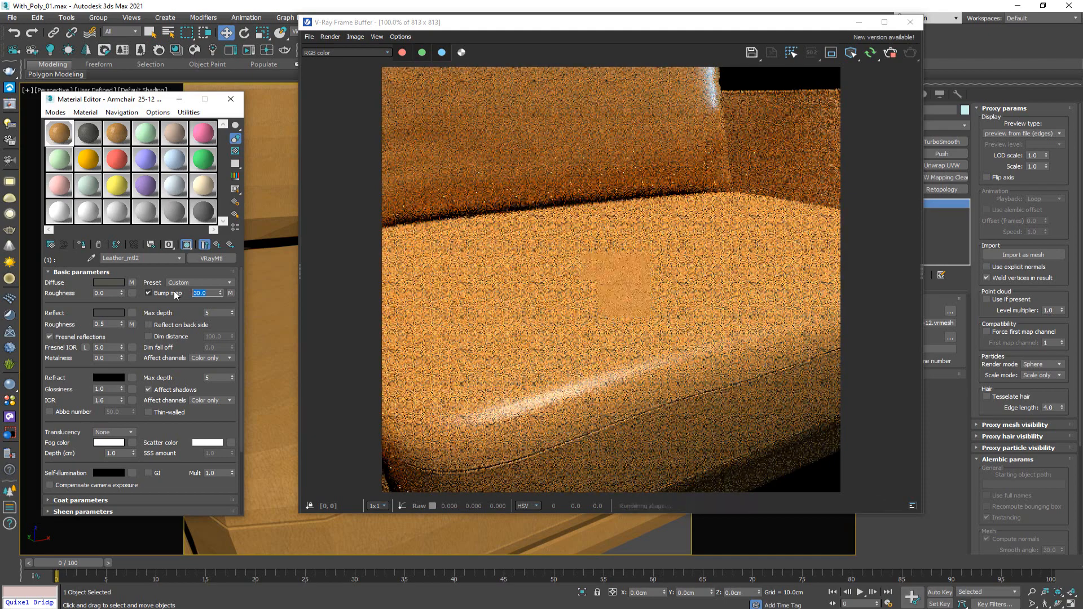
pyautogui.scroll(1, 521, 413)
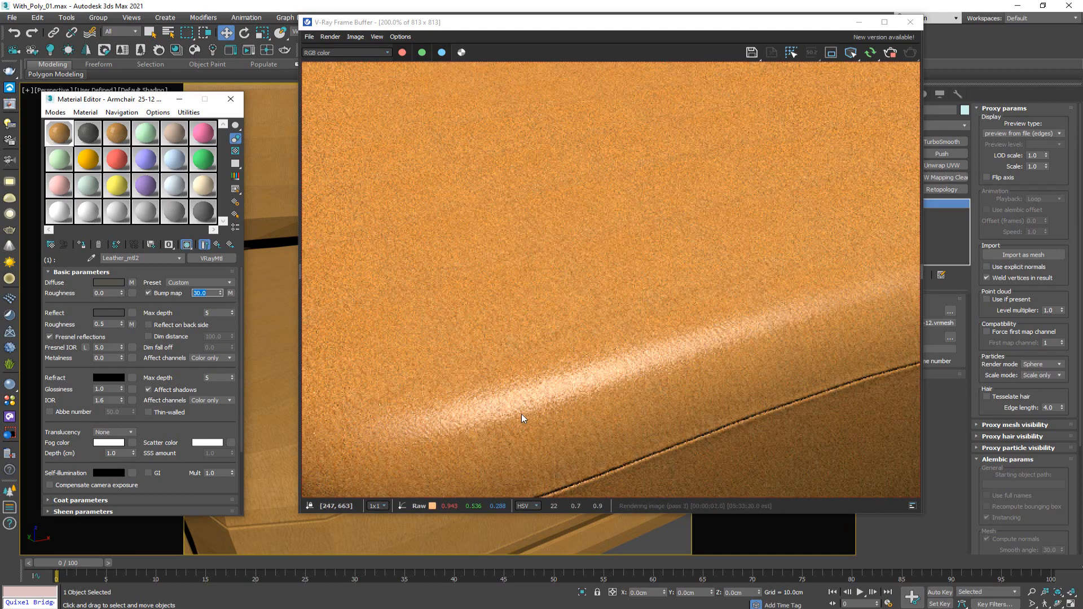
pyautogui.scroll(-1, 521, 414)
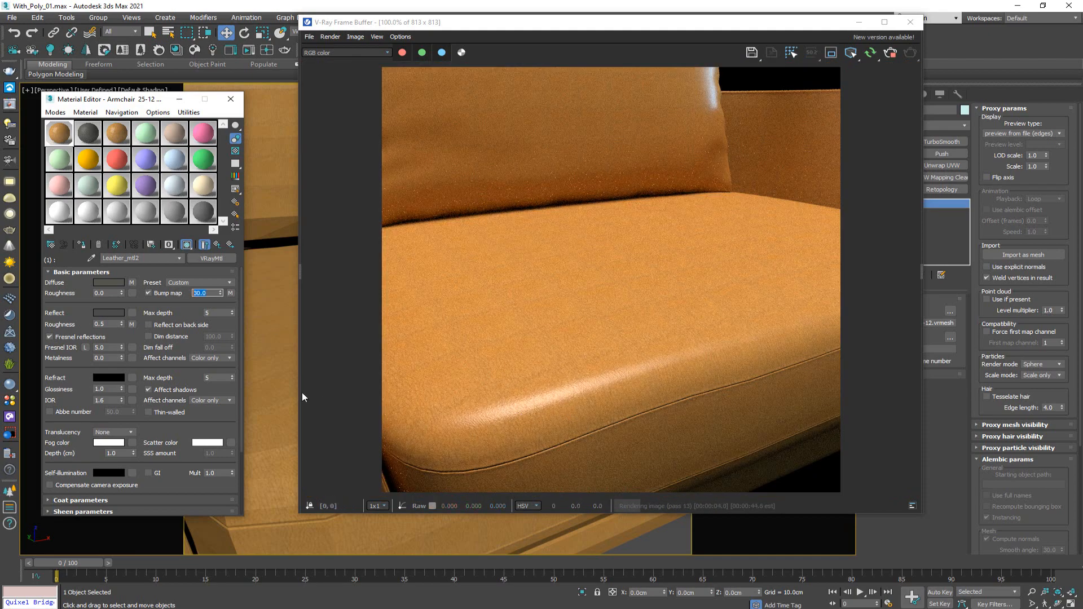
pyautogui.scroll(4, 287, 372)
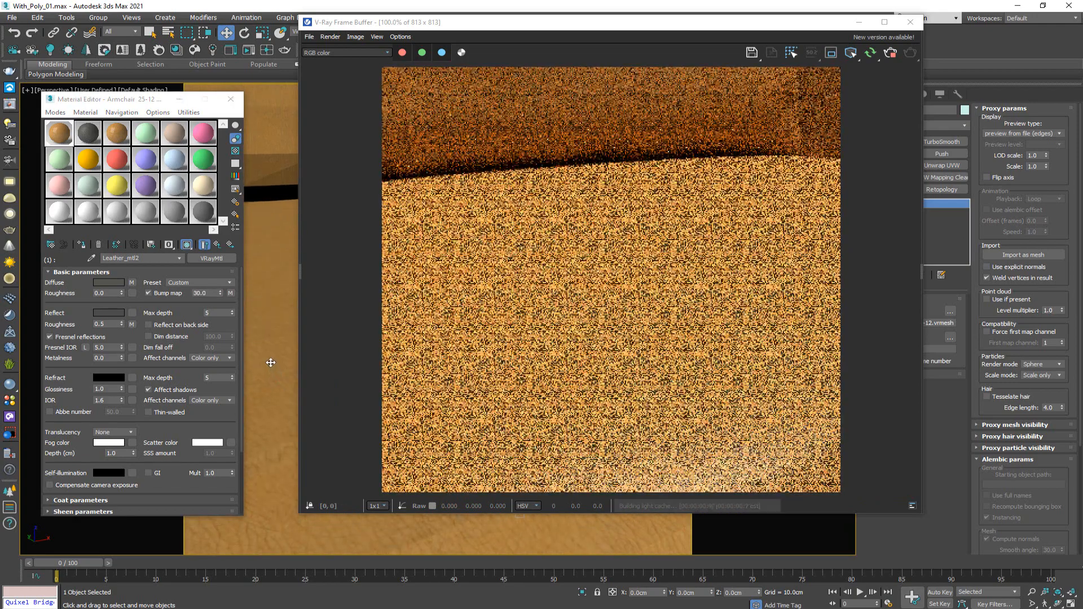
pyautogui.keyDown('alt'); pyautogui.moveTo(281, 362); pyautogui.dragTo(281, 334, button='middle'); pyautogui.keyUp('alt')
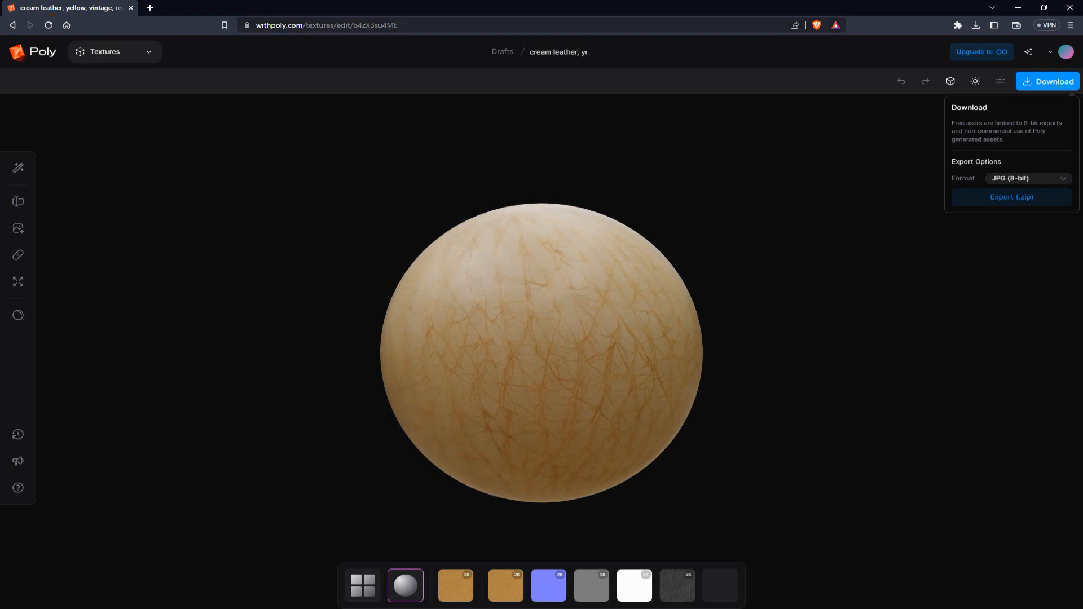
# Switch to the browser and load the Poly home page at withpoly.com.
pyautogui.click(299, 25)
pyautogui.moveTo(329, 25); pyautogui.dragTo(425, 25)
pyautogui.press('BackSpace')
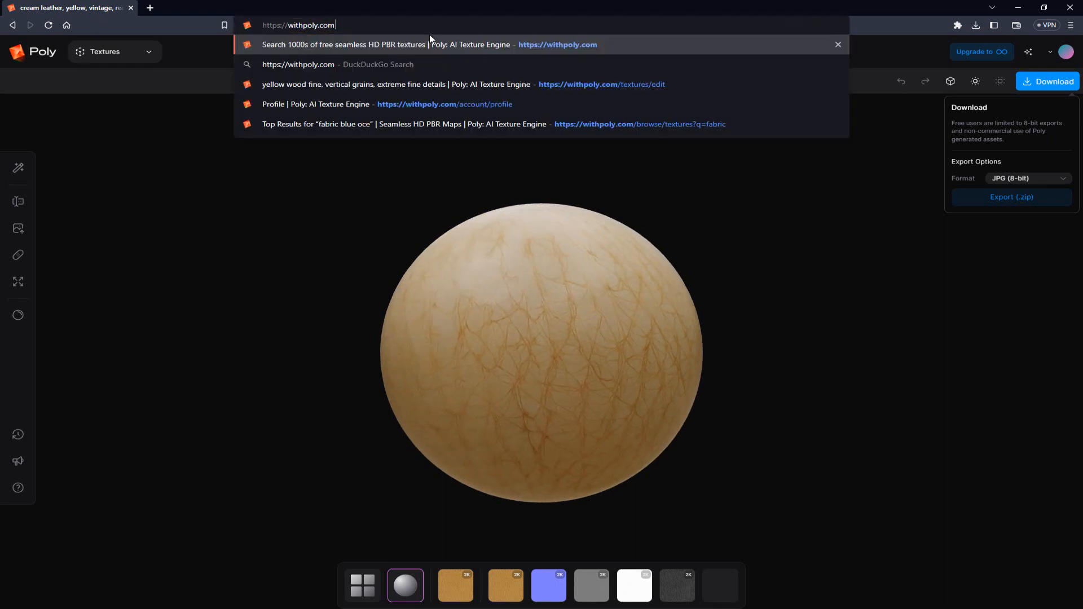
pyautogui.press('Return')
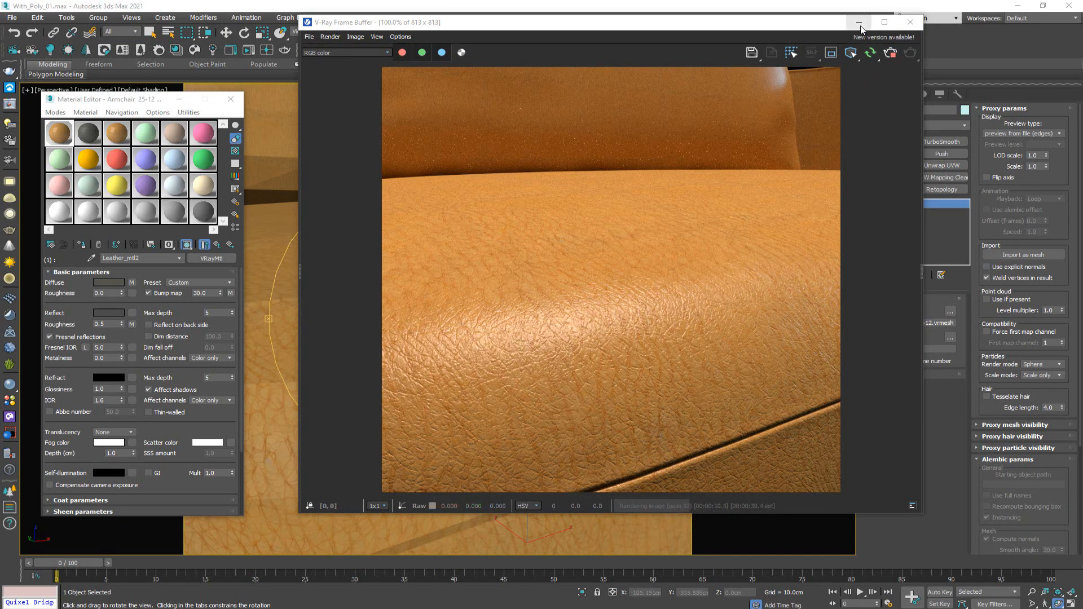
# Back in 3ds Max, move the V-Ray Frame Buffer aside, close the Material Editor, and delete the leather armchair.
pyautogui.moveTo(760, 27); pyautogui.dragTo(874, 37)
pyautogui.scroll(-10, 380, 305)
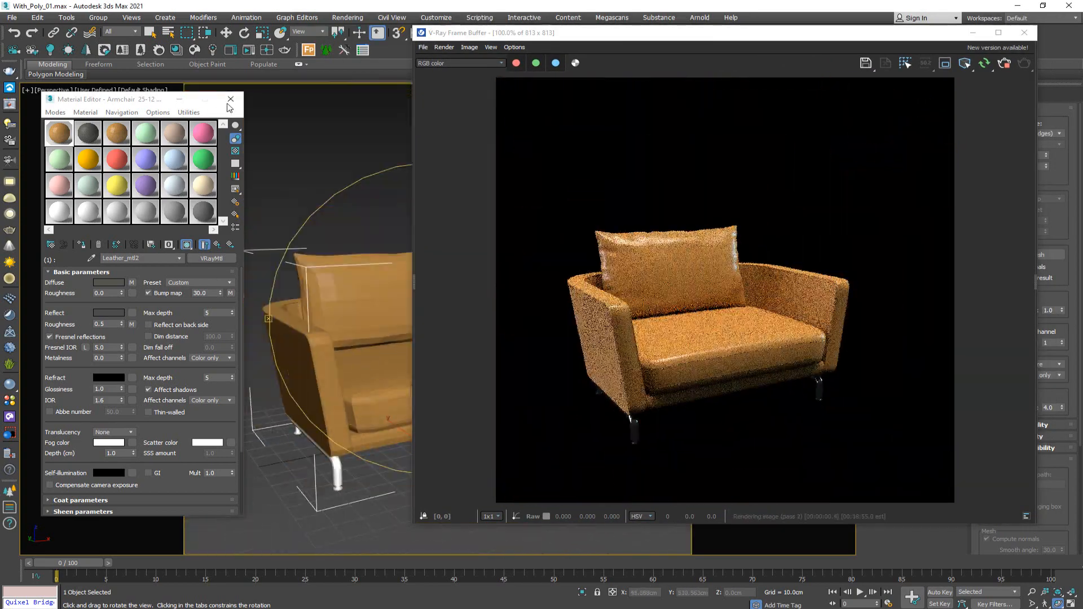
pyautogui.click(231, 99)
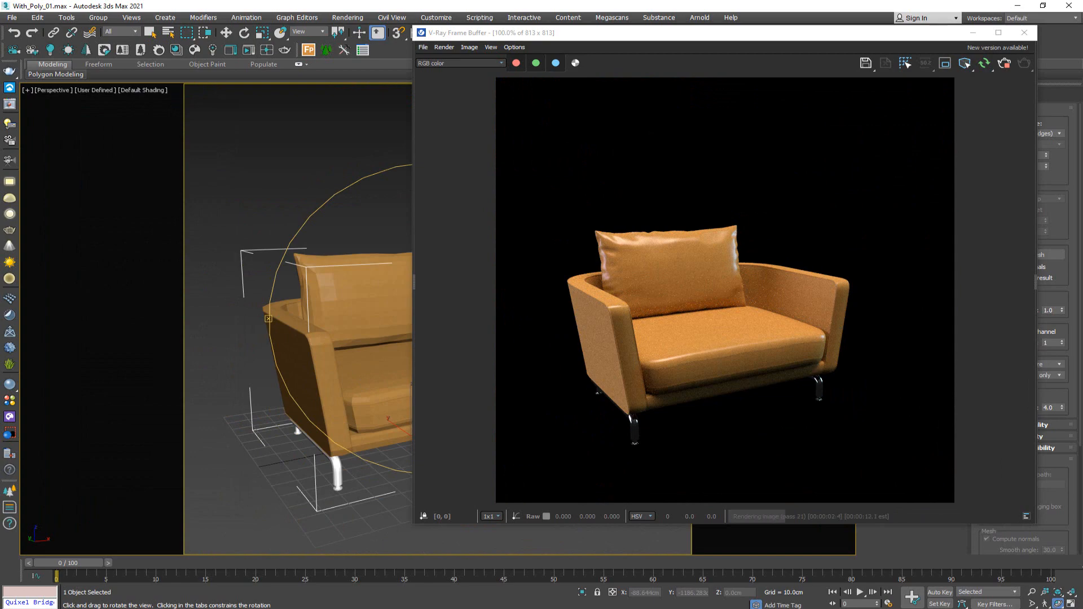
pyautogui.press('Delete')
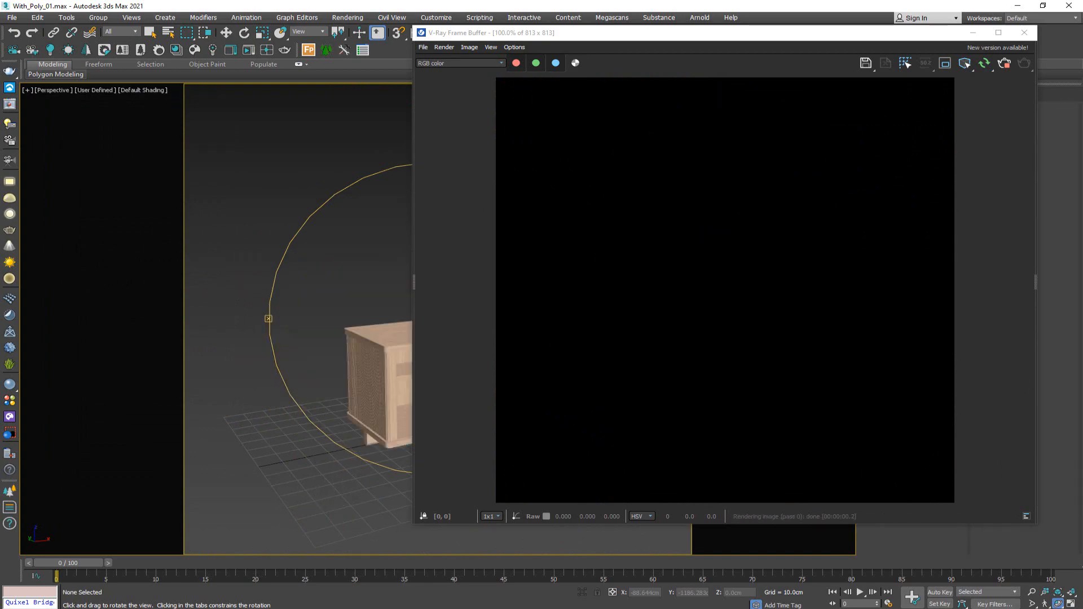
# Frame the wooden end table and sample its Tambour End Table material into the Material Editor with the eyedropper.
pyautogui.moveTo(295, 304); pyautogui.dragTo(299, 279, button='middle')
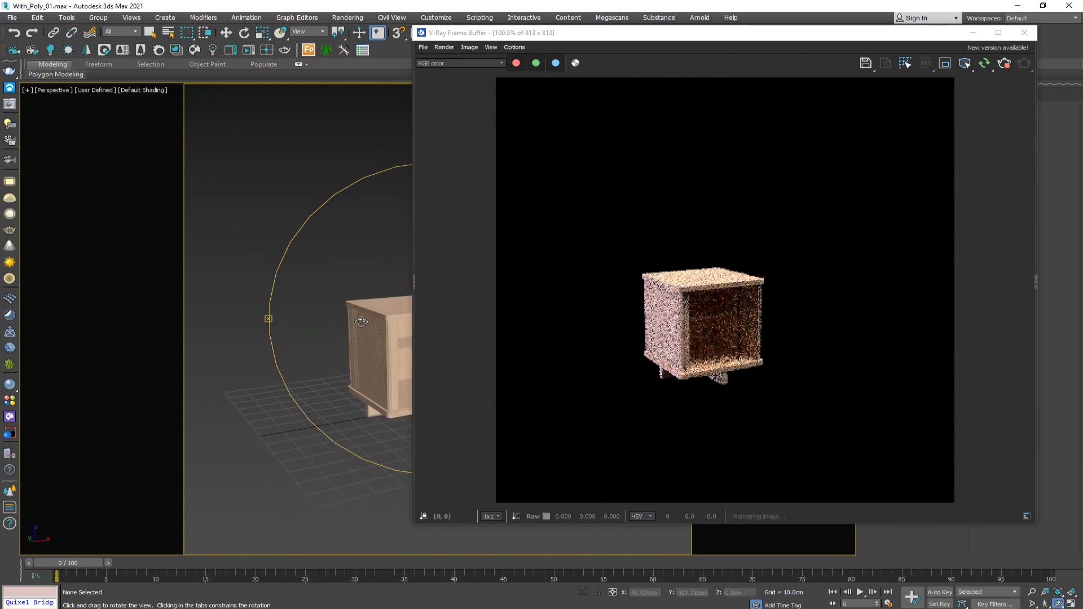
pyautogui.scroll(5, 360, 303)
pyautogui.moveTo(361, 301); pyautogui.dragTo(332, 268, button='middle')
pyautogui.moveTo(332, 268); pyautogui.dragTo(382, 285)
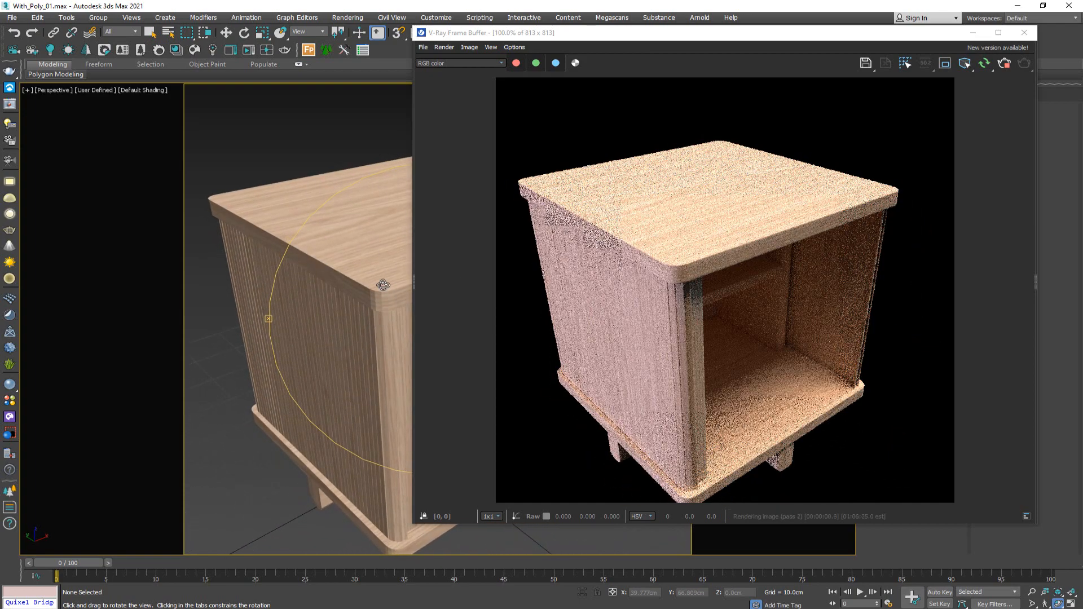
pyautogui.rightClick(383, 285)
pyautogui.press('m')
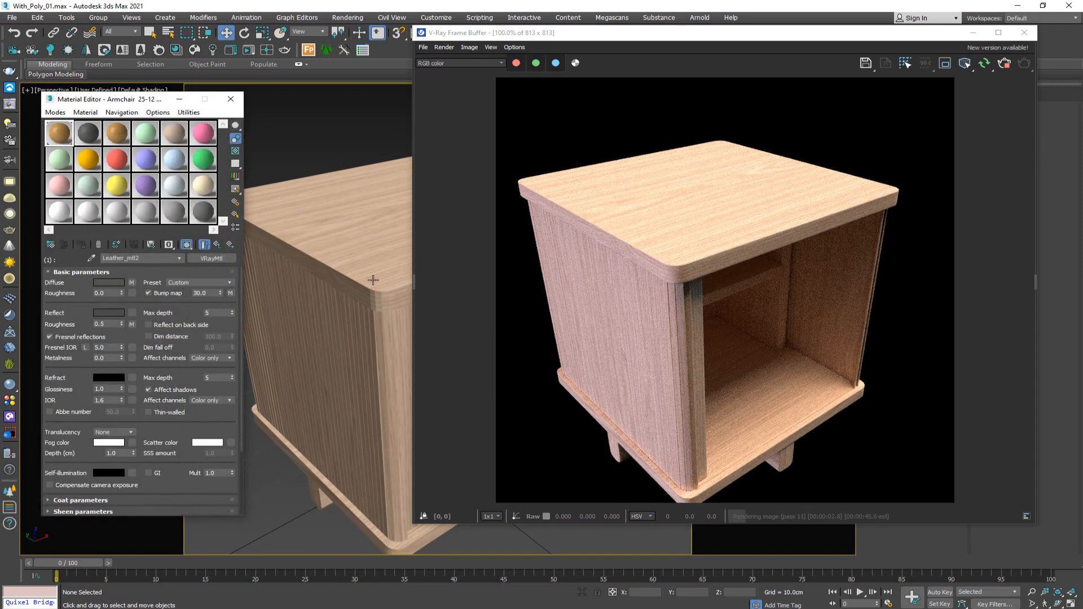
pyautogui.click(91, 258)
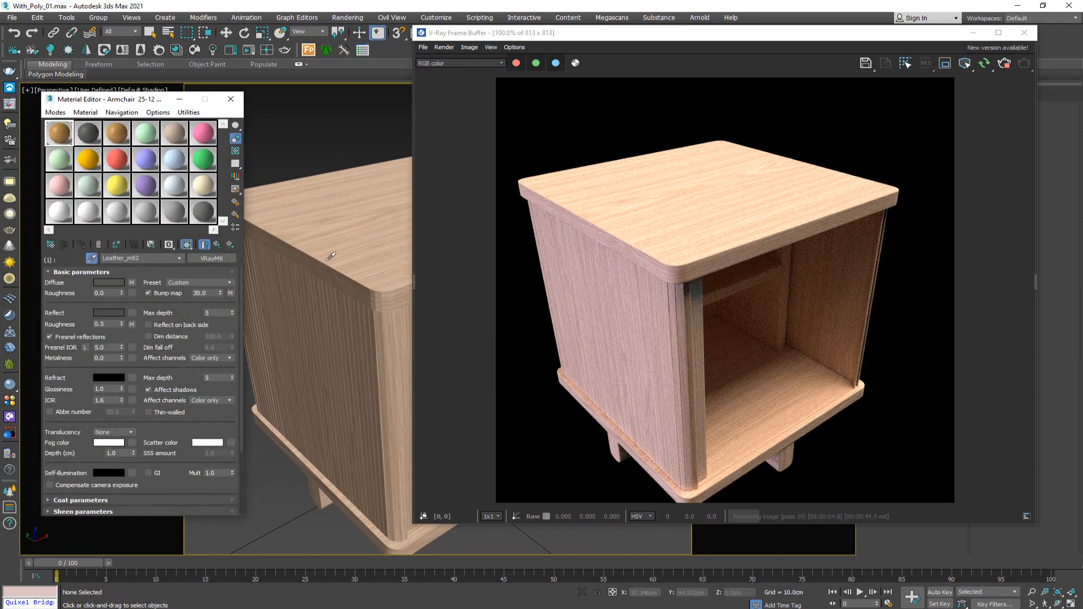
pyautogui.click(330, 257)
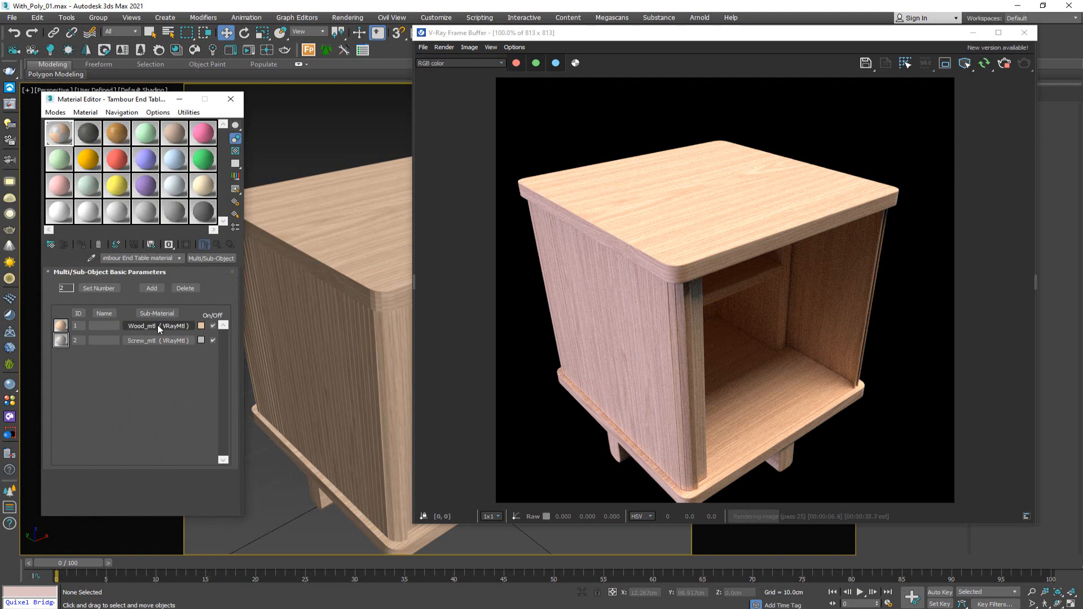
# Copy the end table's Wood_mtl sub-material into two sample slots and rename the second copy Wood_mtl2.
pyautogui.moveTo(158, 324); pyautogui.dragTo(89, 160)
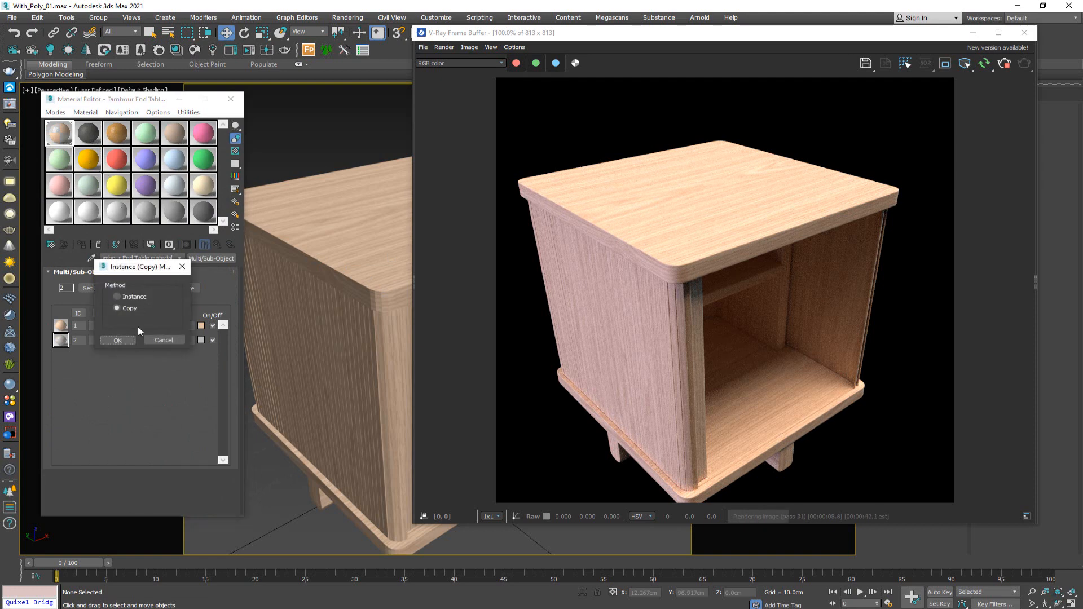
pyautogui.click(126, 339)
pyautogui.click(91, 160)
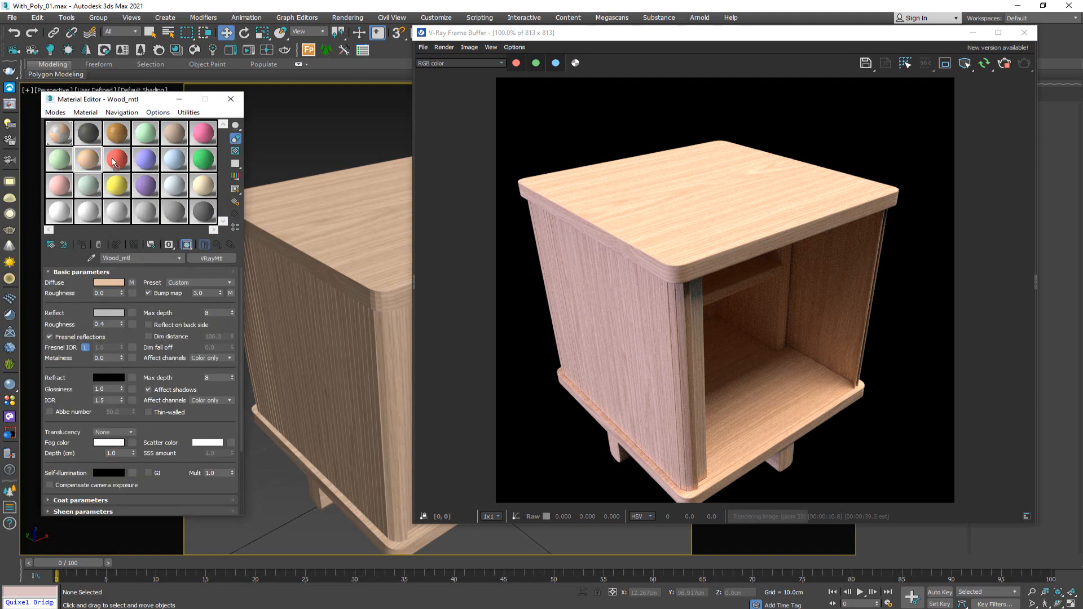
pyautogui.click(147, 259)
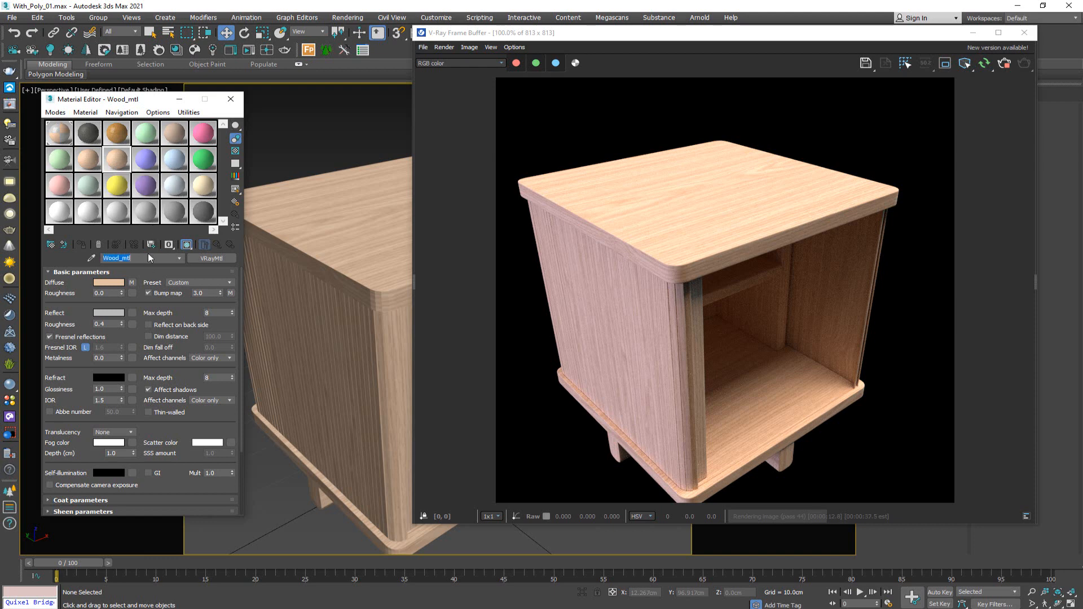
pyautogui.click(154, 260)
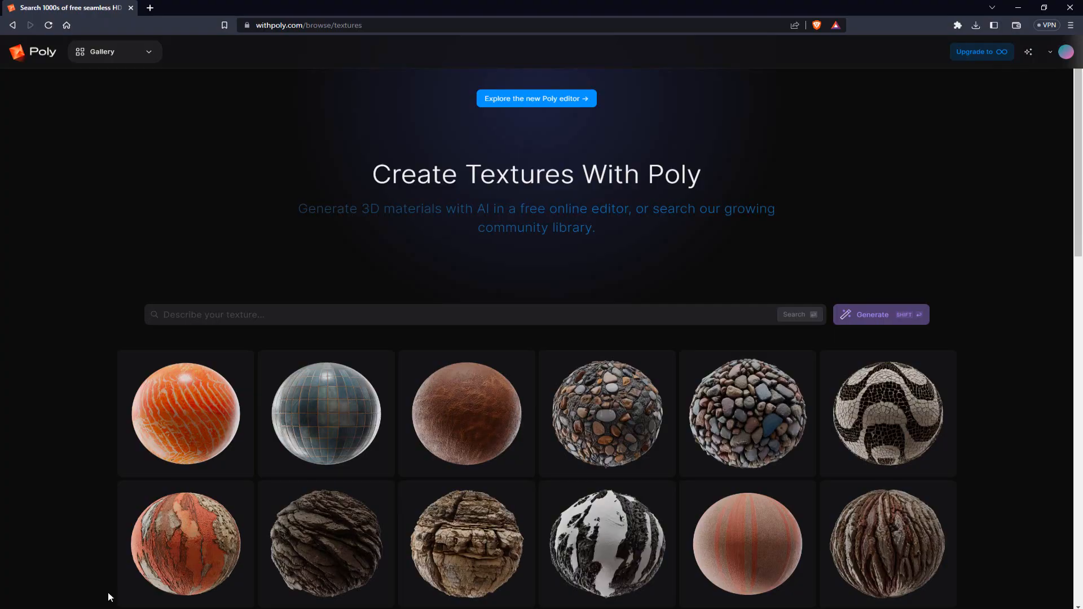
# Switch to the browser, enter wood in Poly's texture search, and pick the suggested Grains tag.
pyautogui.click(497, 312)
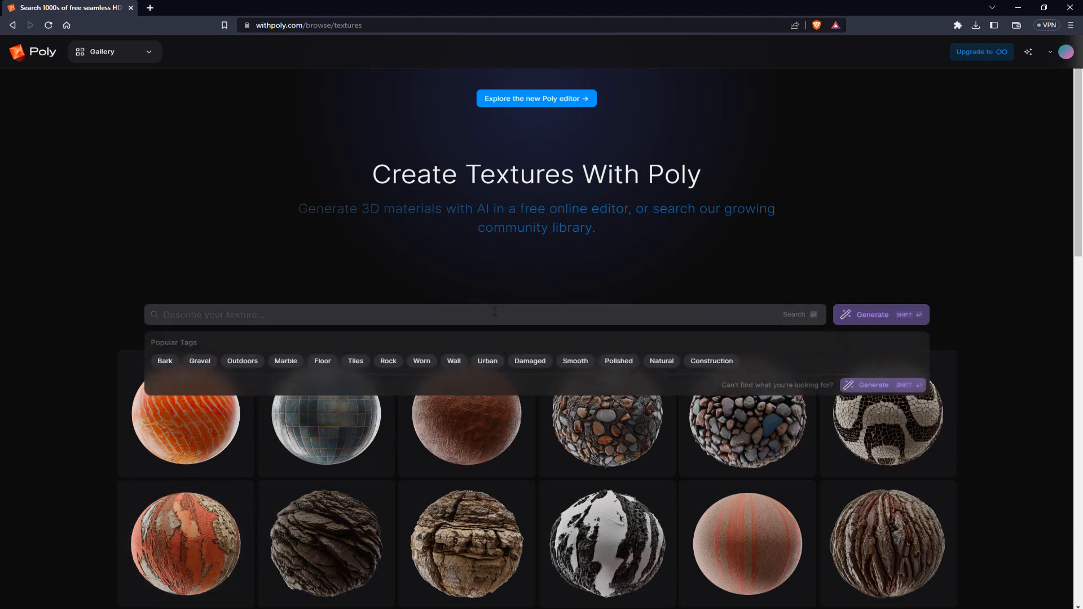
pyautogui.write('wood')
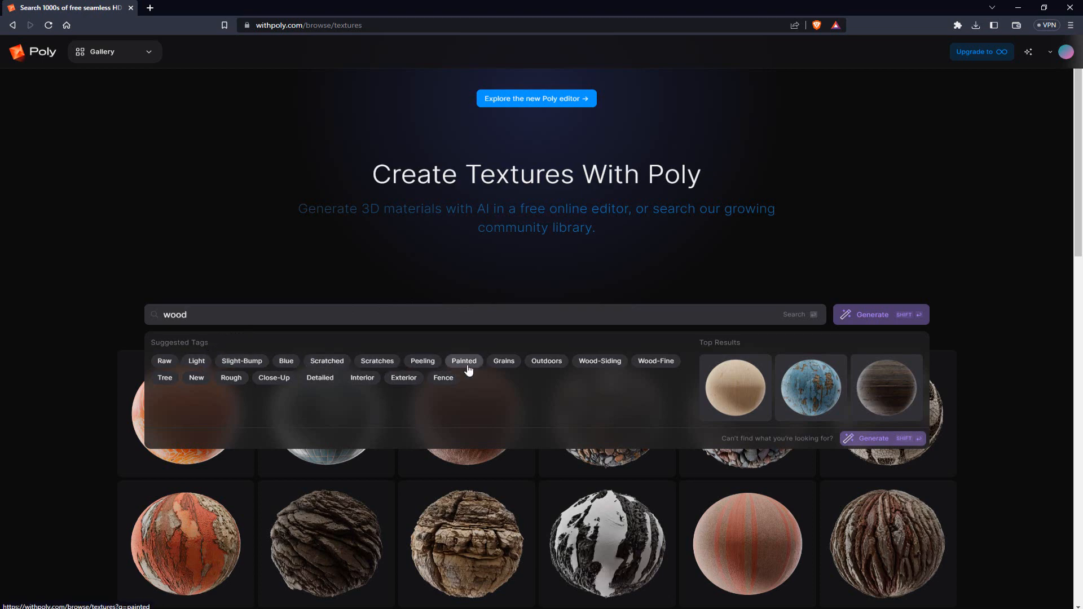
pyautogui.click(514, 369)
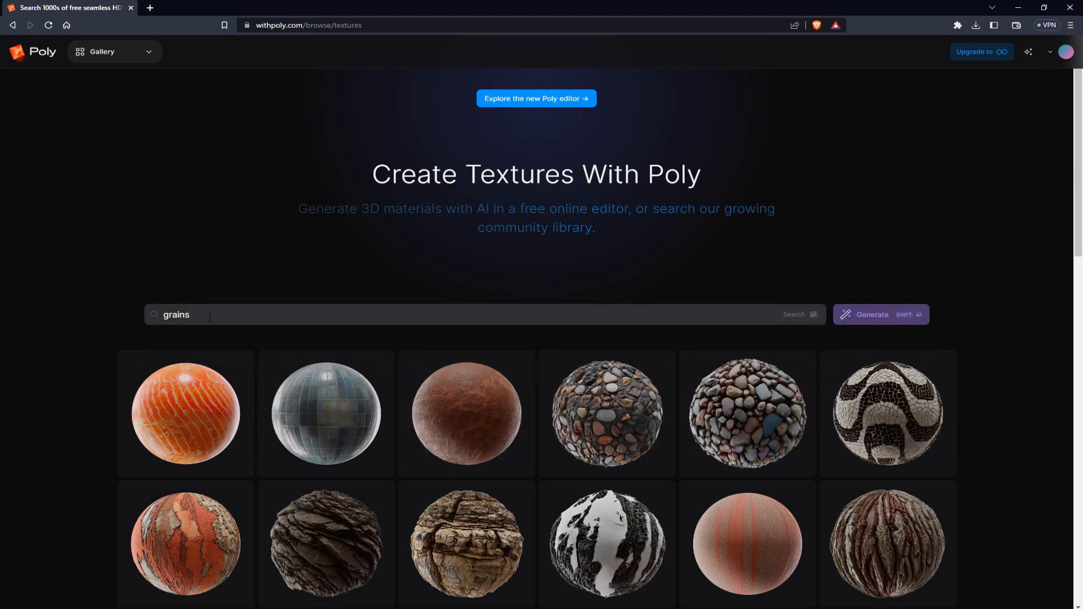
# Replace the texture search text with wood grain and dismiss the suggestions to return to the result gallery.
pyautogui.click(204, 317)
pyautogui.hotkey('ctrl', 'a')
pyautogui.write('wood')
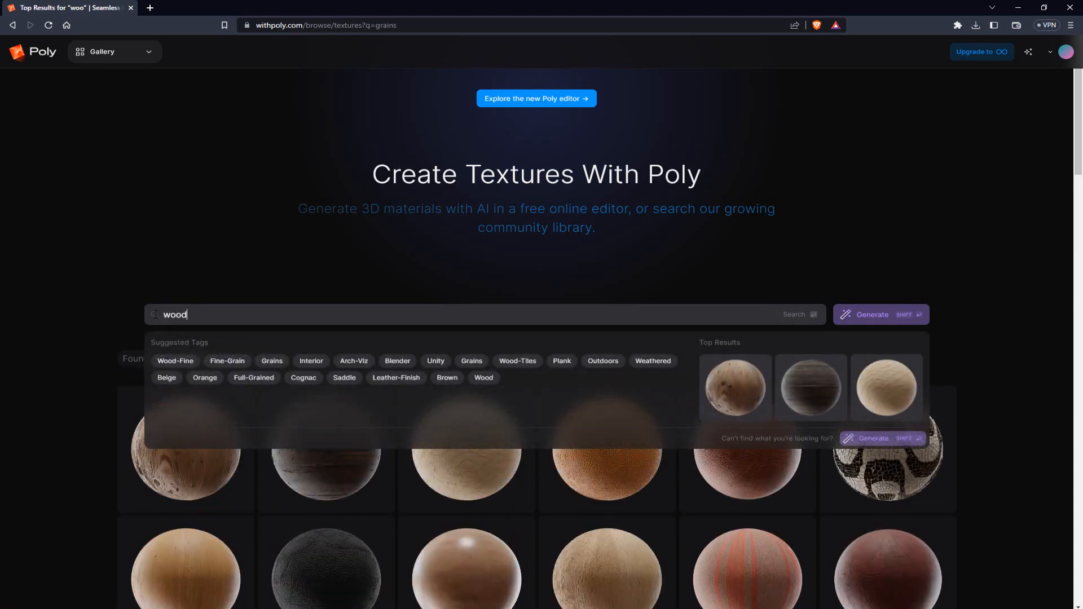
pyautogui.write(' grain')
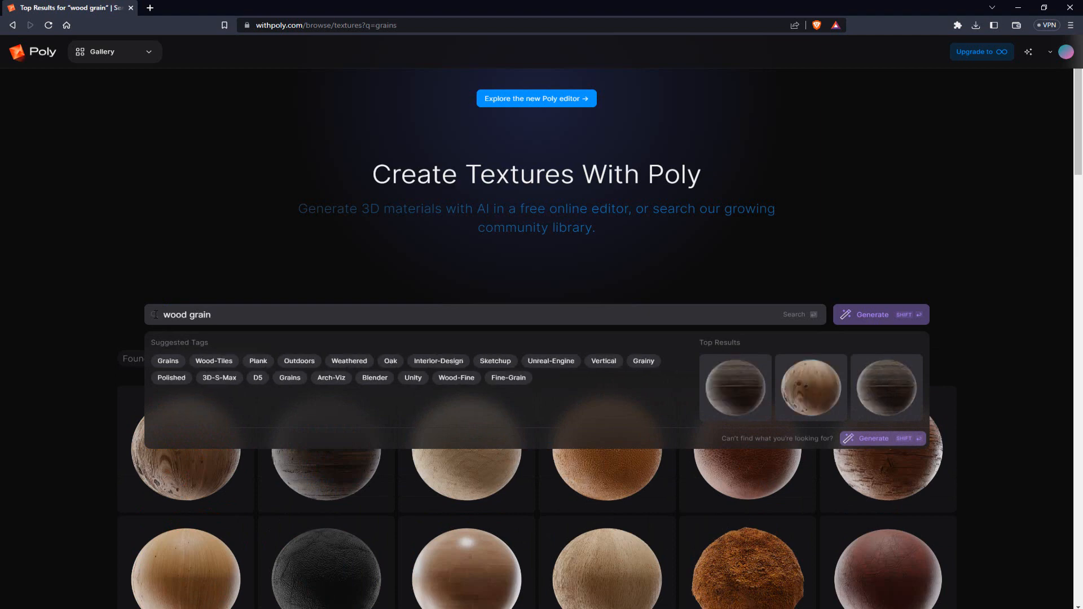
pyautogui.click(80, 383)
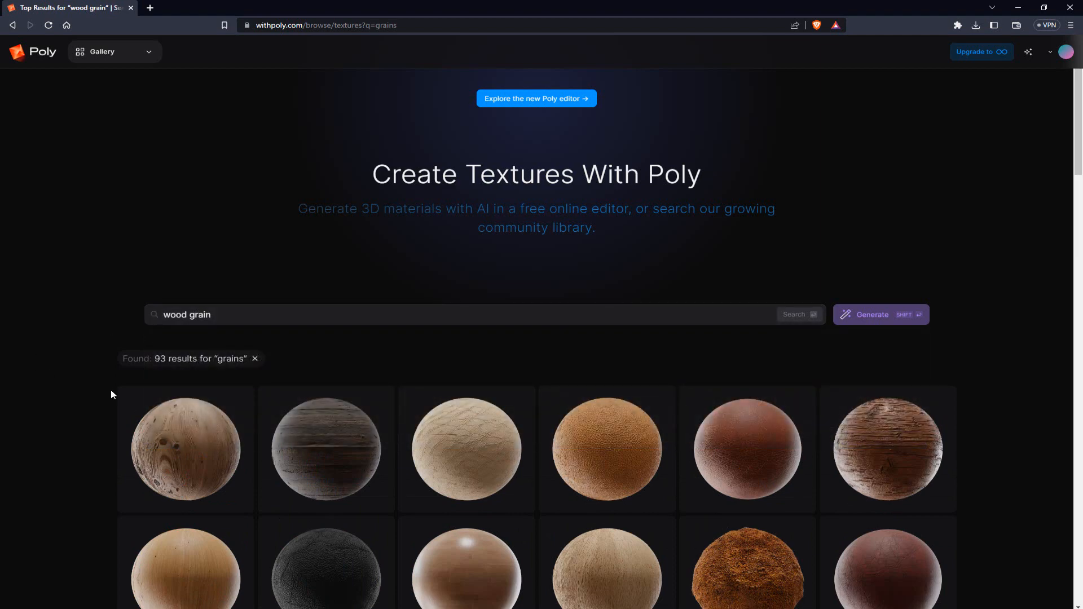
# Open the "wood fine, brown grains, clear, polished" texture in the Poly editor and export its maps as a JPG (8-bit) zip.
pyautogui.click(207, 449)
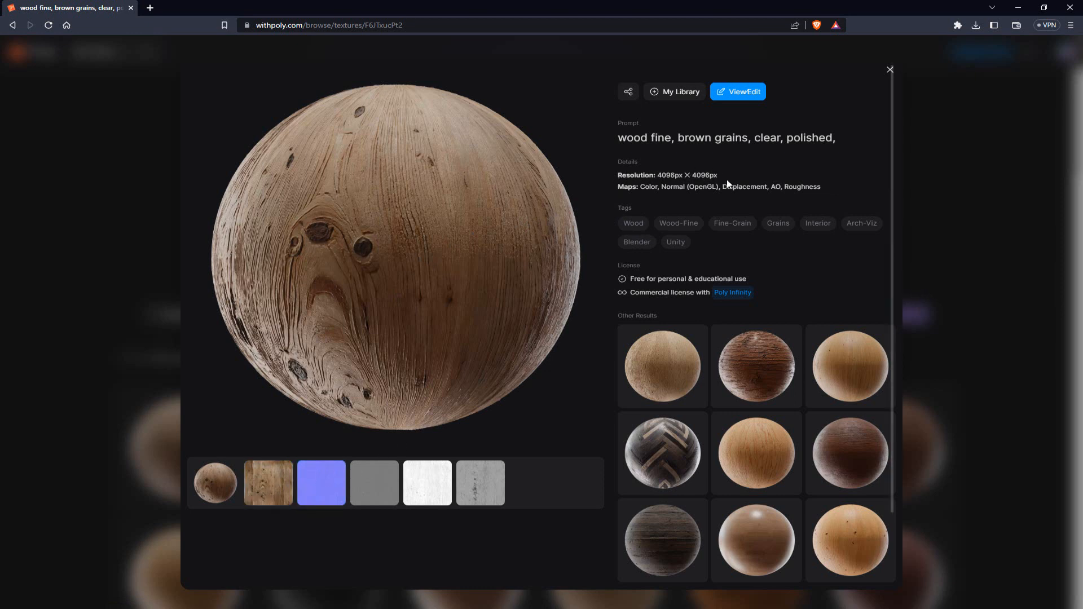
pyautogui.click(757, 97)
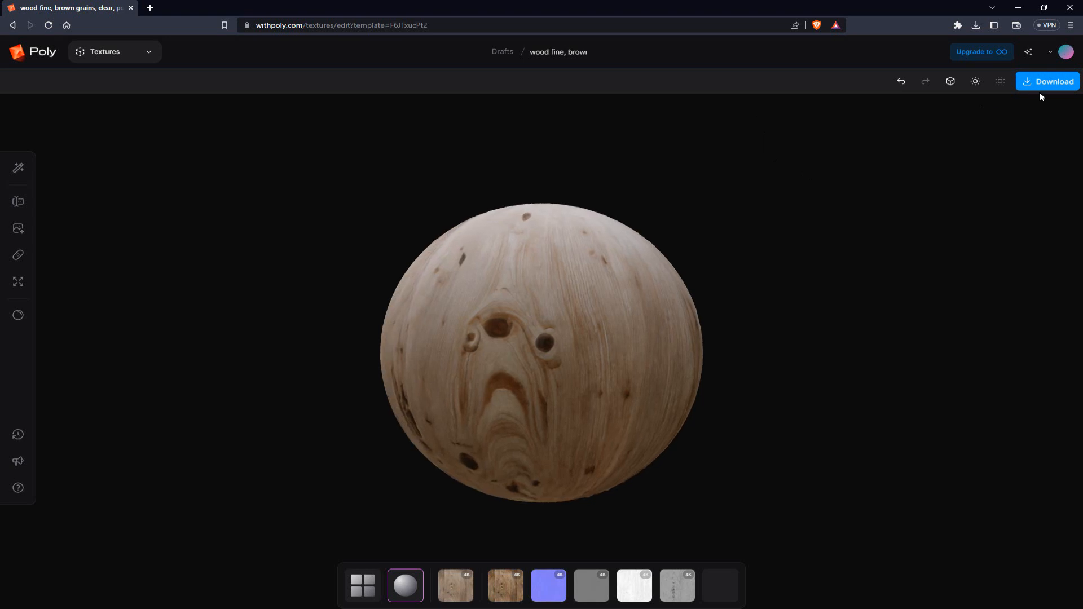
pyautogui.click(1045, 90)
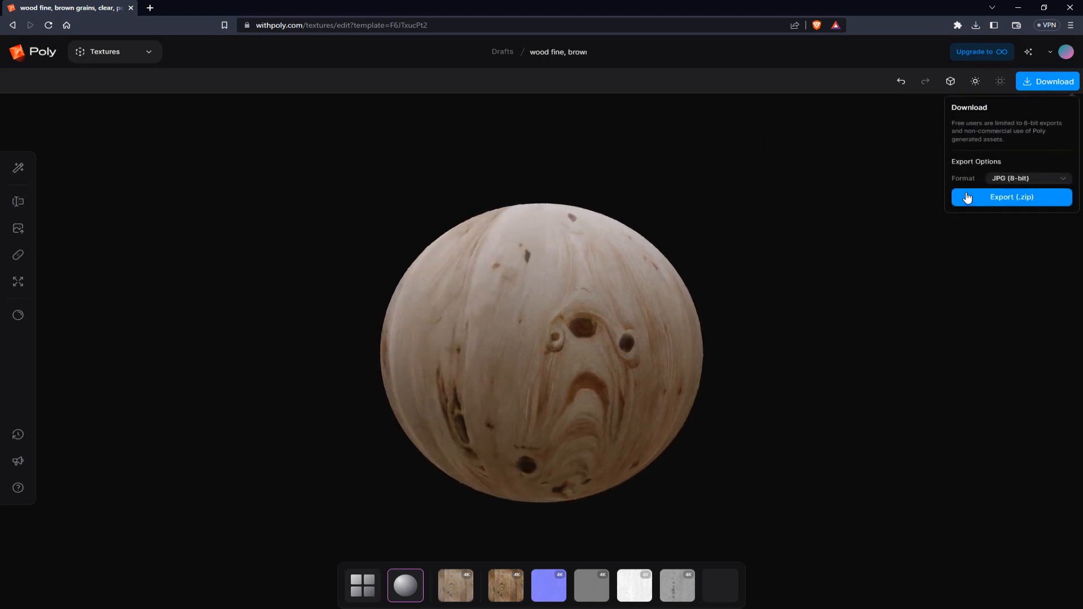
pyautogui.click(970, 199)
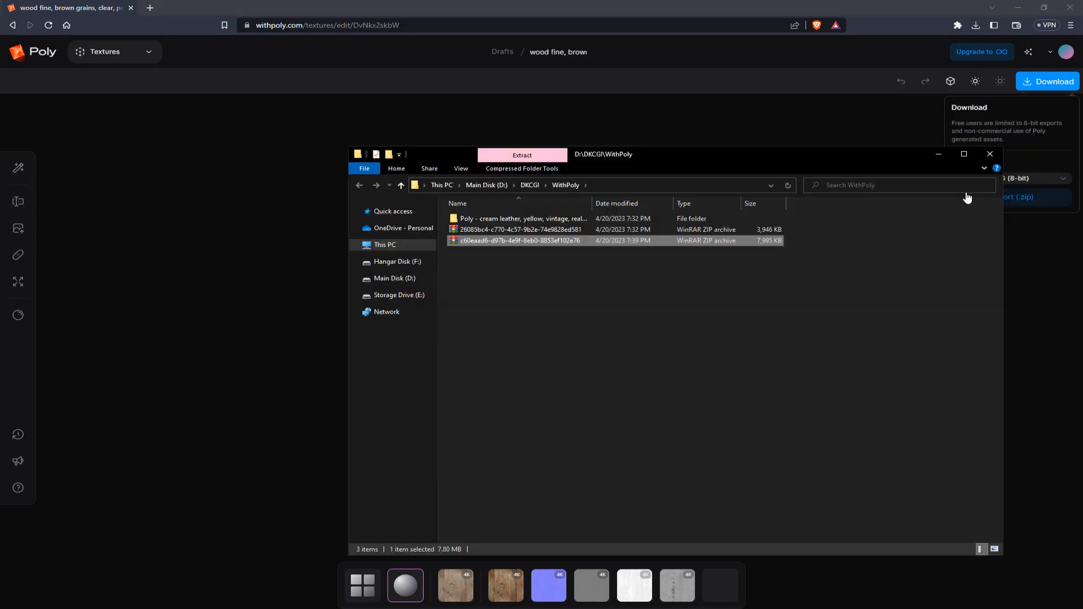
# Extract the newly downloaded wood archive in the WithPoly folder and open the extracted "Poly - wood fine, brown grains, clear, polished," folder.
pyautogui.rightClick(530, 244)
pyautogui.click(578, 306)
pyautogui.click(506, 233)
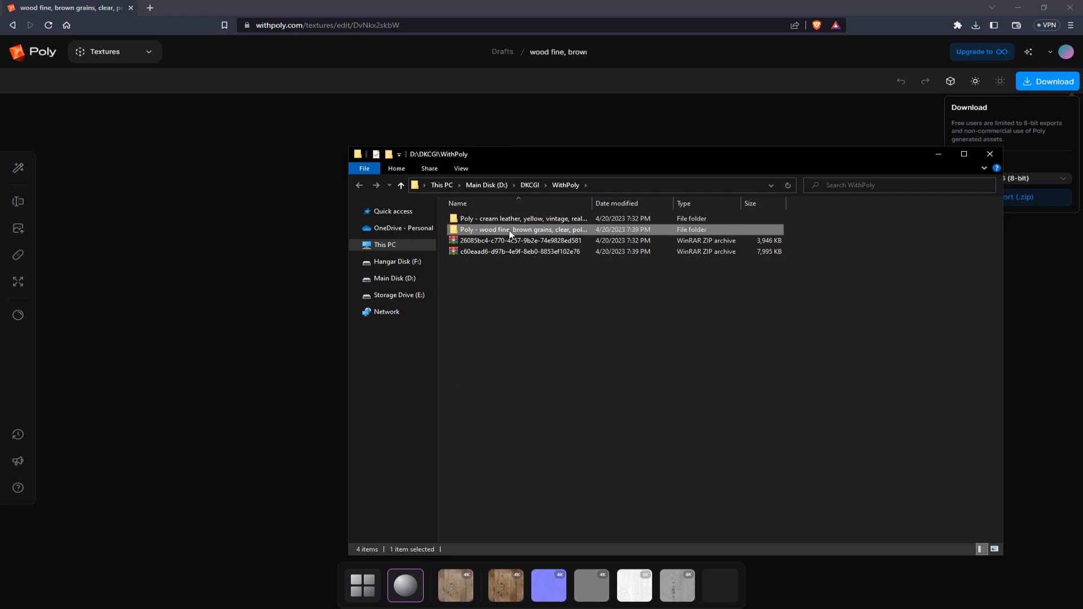
pyautogui.doubleClick(508, 231)
pyautogui.moveTo(542, 160); pyautogui.dragTo(335, 126)
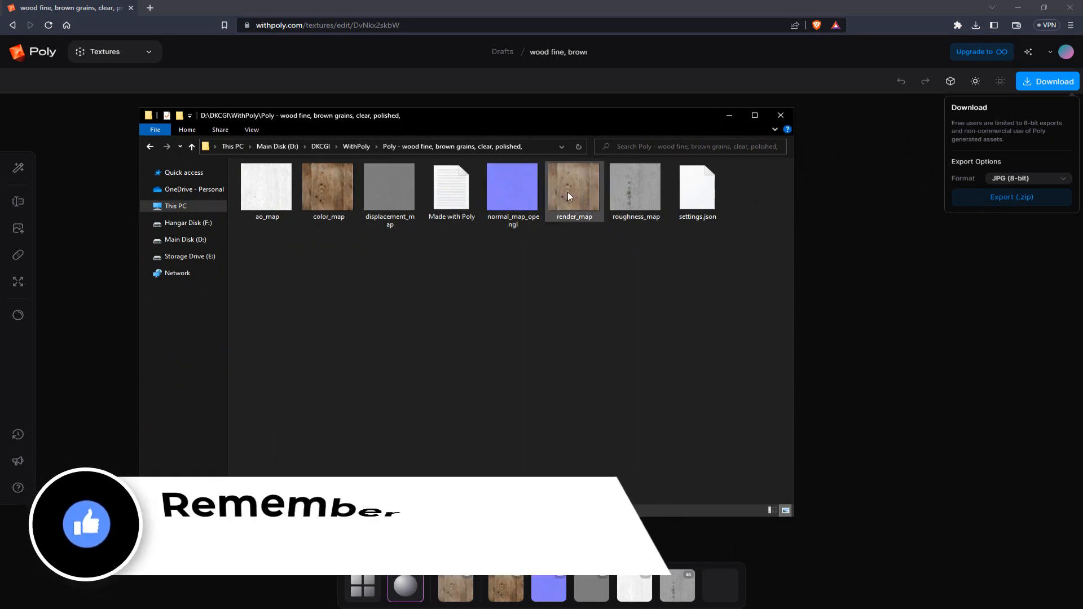
# Check the image dimensions of render_map in its file details.
pyautogui.click(568, 192)
pyautogui.hotkey('alt', 'Return')
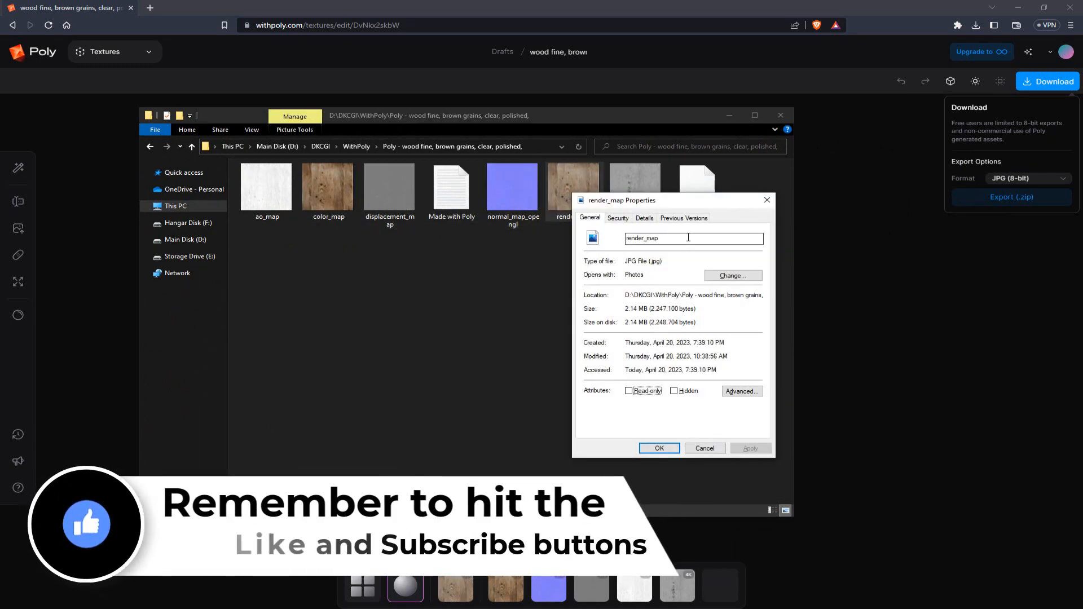
pyautogui.click(643, 219)
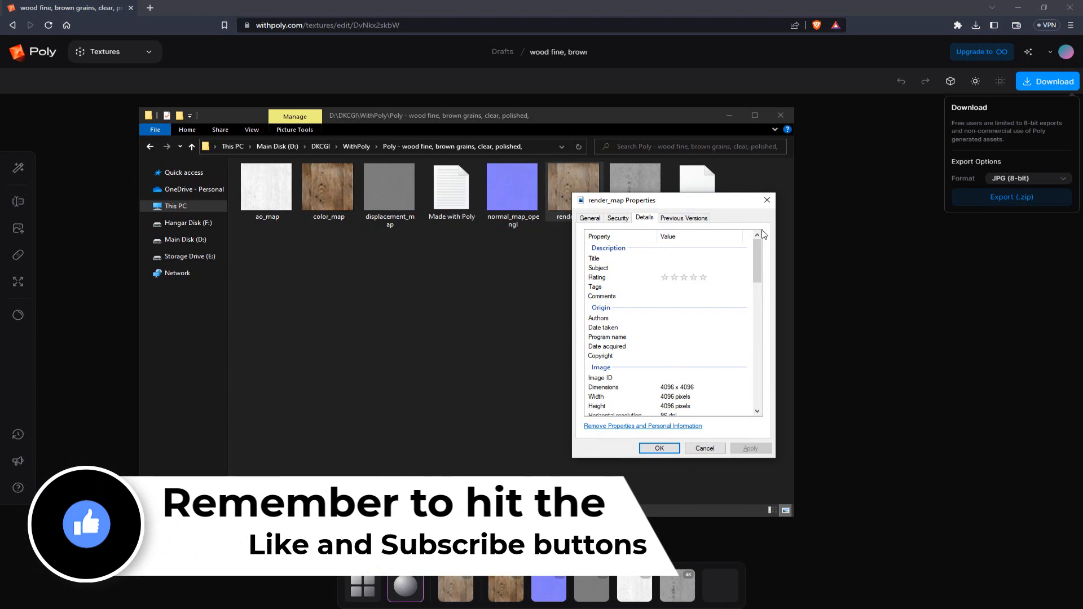
pyautogui.click(767, 200)
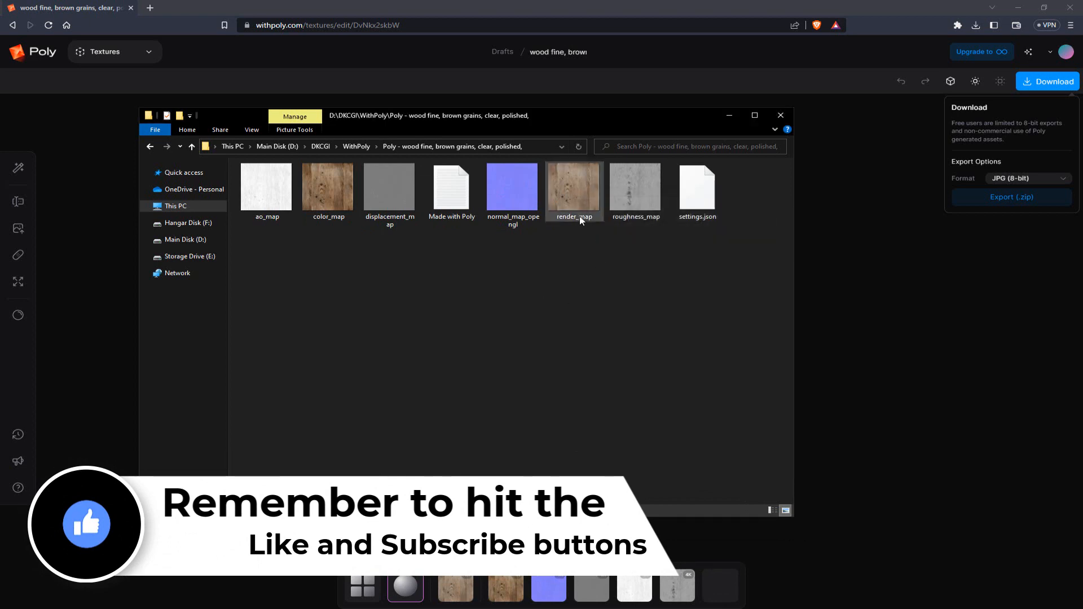
pyautogui.moveTo(580, 215)
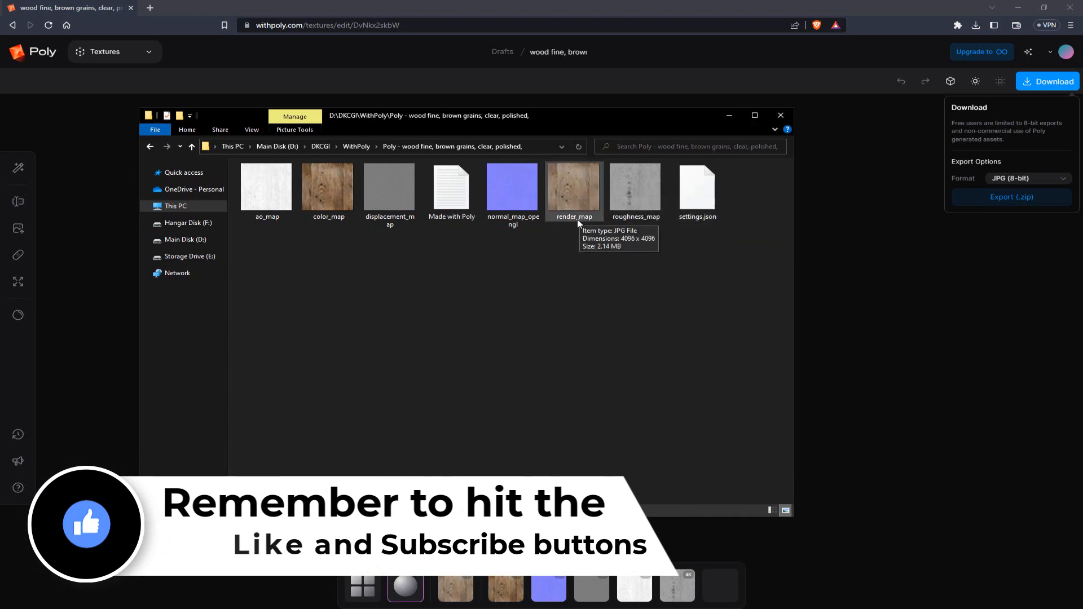
# Back in 3ds Max, select the end table and replace the bitmap of Wood_mtl2's Wood_diff diffuse map with color_map.
pyautogui.moveTo(464, 115); pyautogui.dragTo(0, 161)
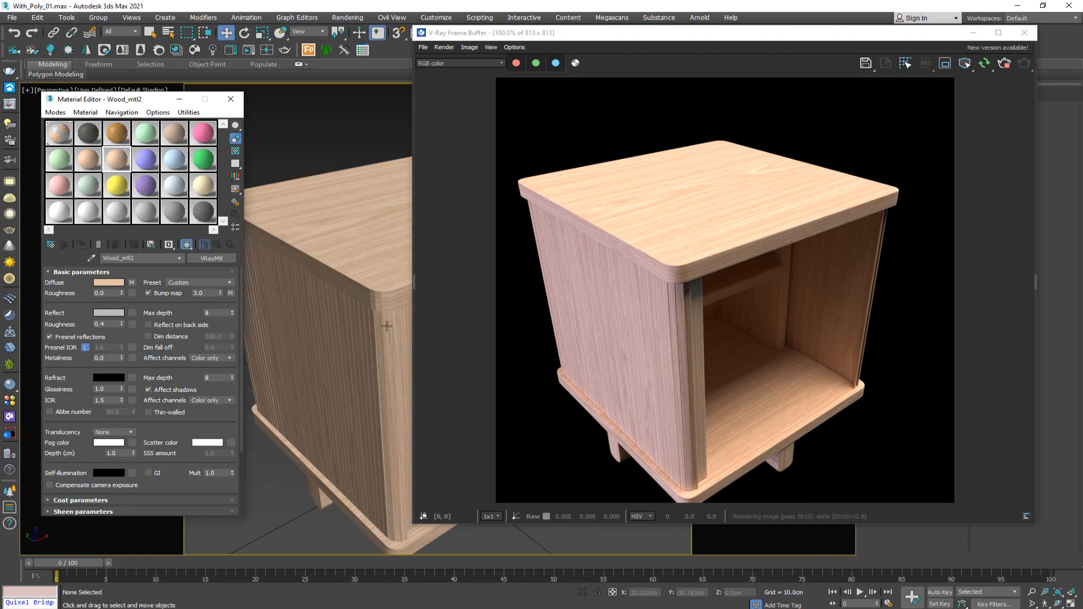
pyautogui.click(291, 241)
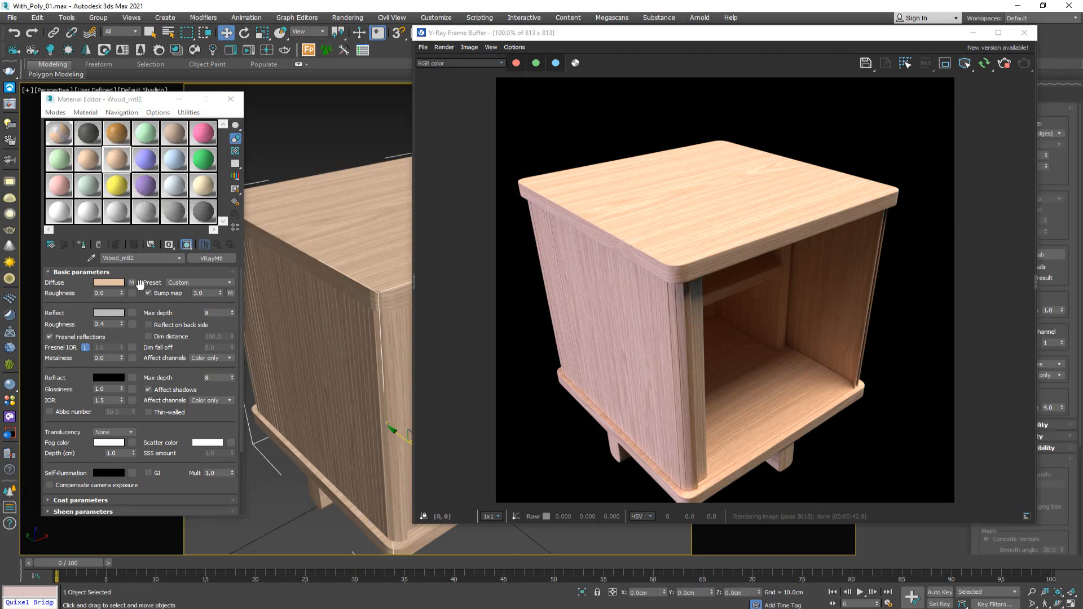
pyautogui.click(133, 283)
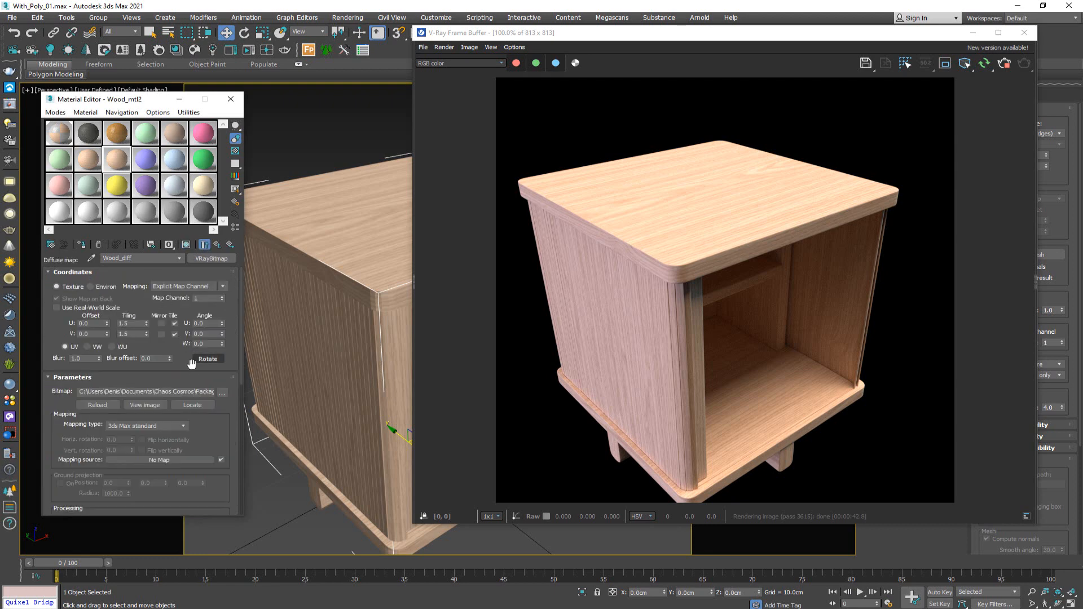
pyautogui.moveTo(544, 168); pyautogui.dragTo(675, 141)
pyautogui.moveTo(455, 225); pyautogui.dragTo(182, 391)
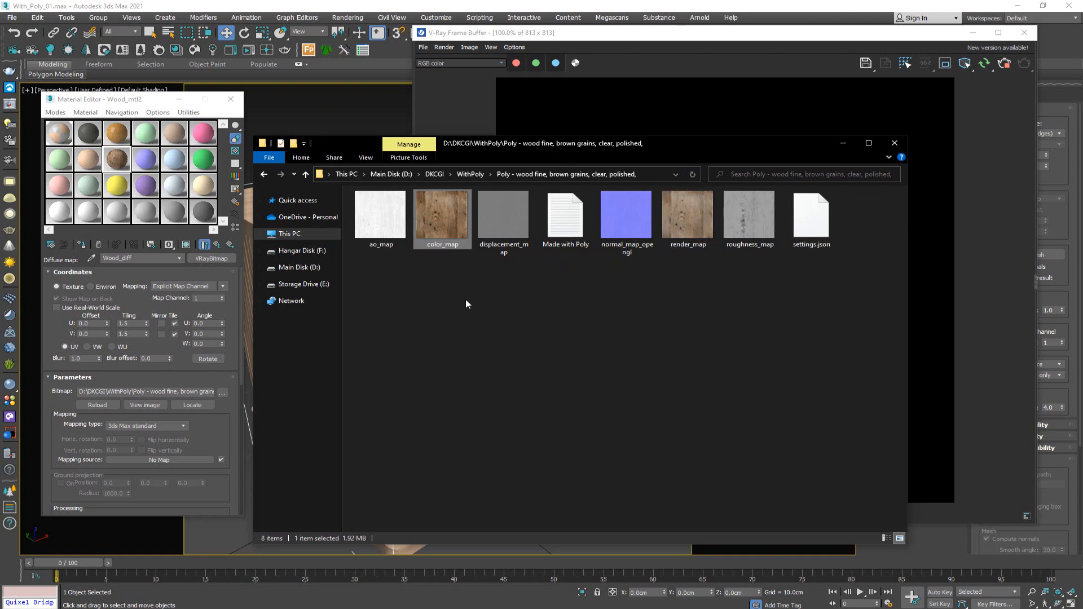
# Preview ao_map and load it as the bitmap of Wood_bump_tex inside Wood_mtl2's bump map.
pyautogui.click(386, 240)
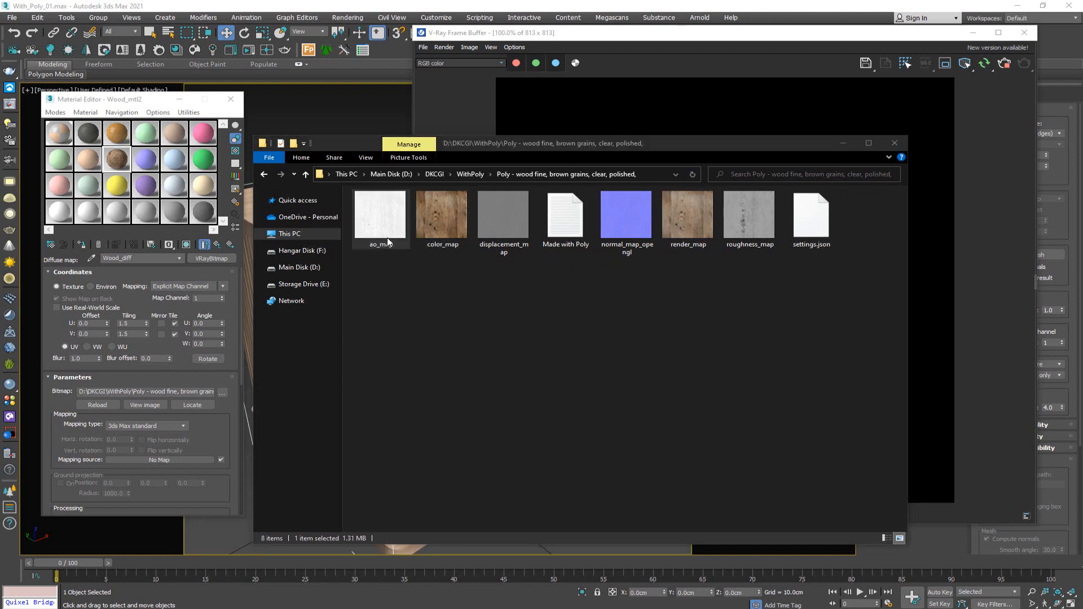
pyautogui.doubleClick(387, 242)
pyautogui.click(647, 43)
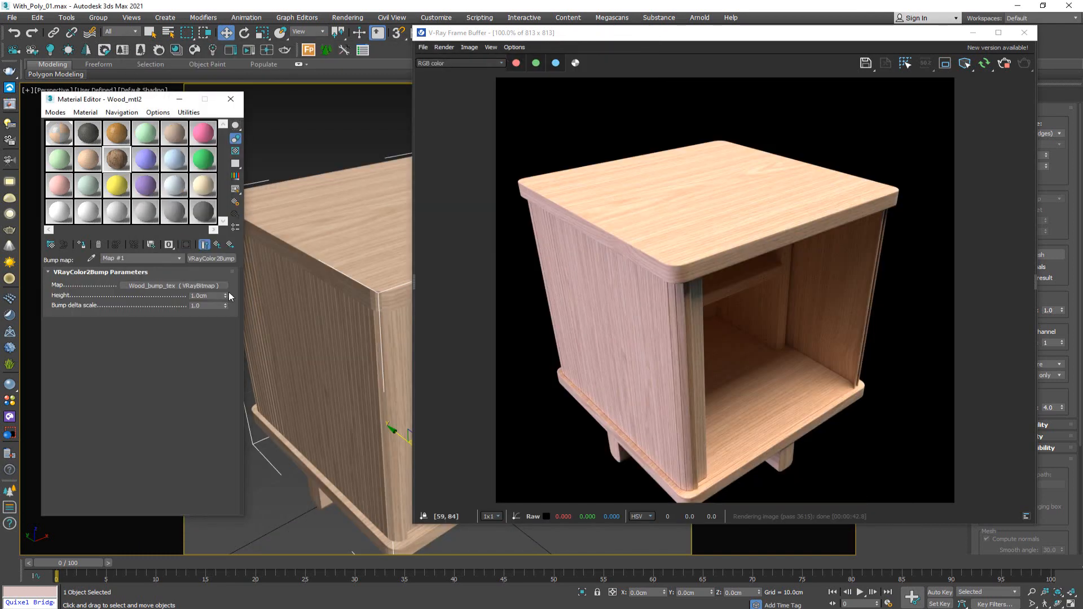
pyautogui.click(210, 287)
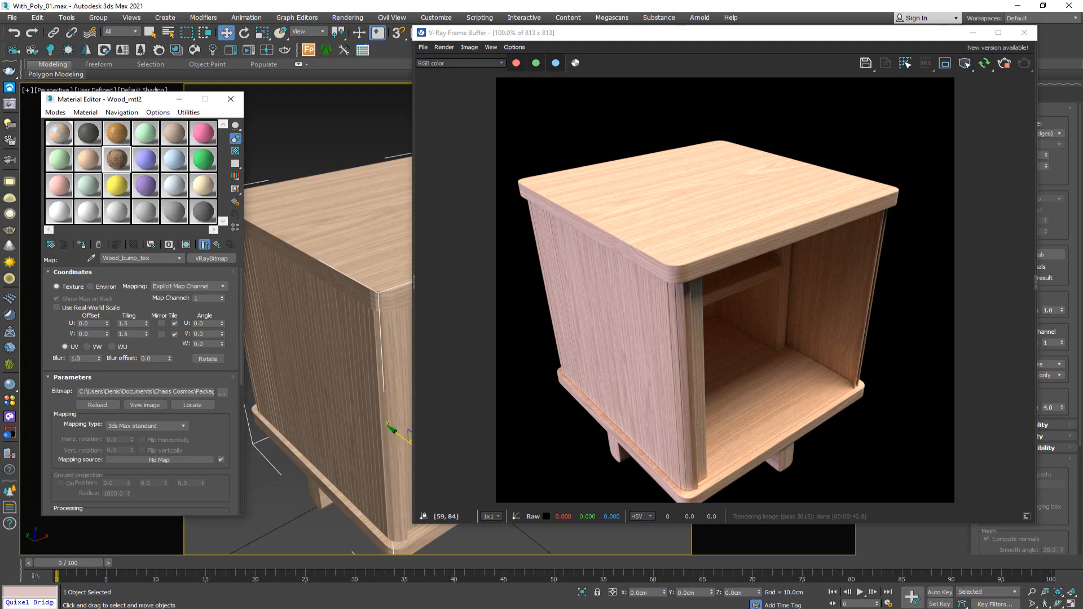
pyautogui.click(307, 606)
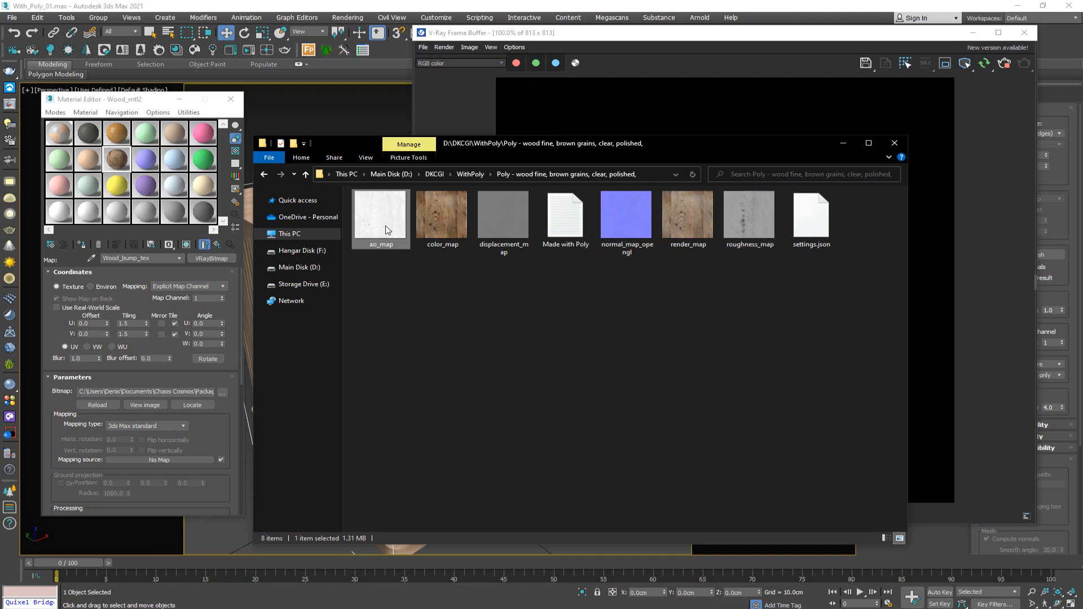
pyautogui.moveTo(386, 230); pyautogui.dragTo(167, 392)
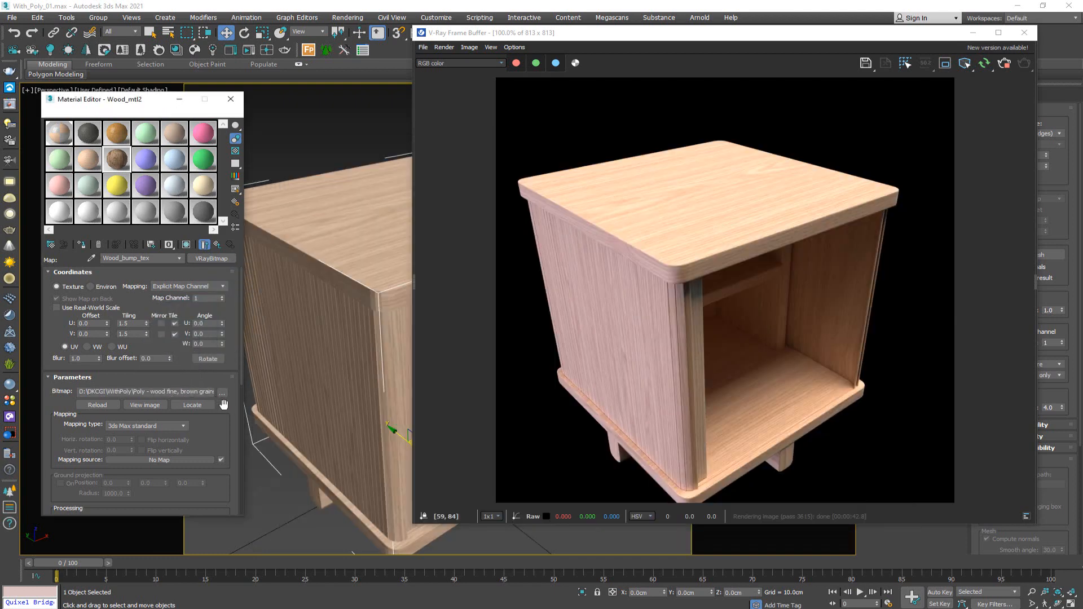
# Assign Wood_mtl2 as an instance to sub-material 1 of the Tambour End Table material.
pyautogui.click(66, 139)
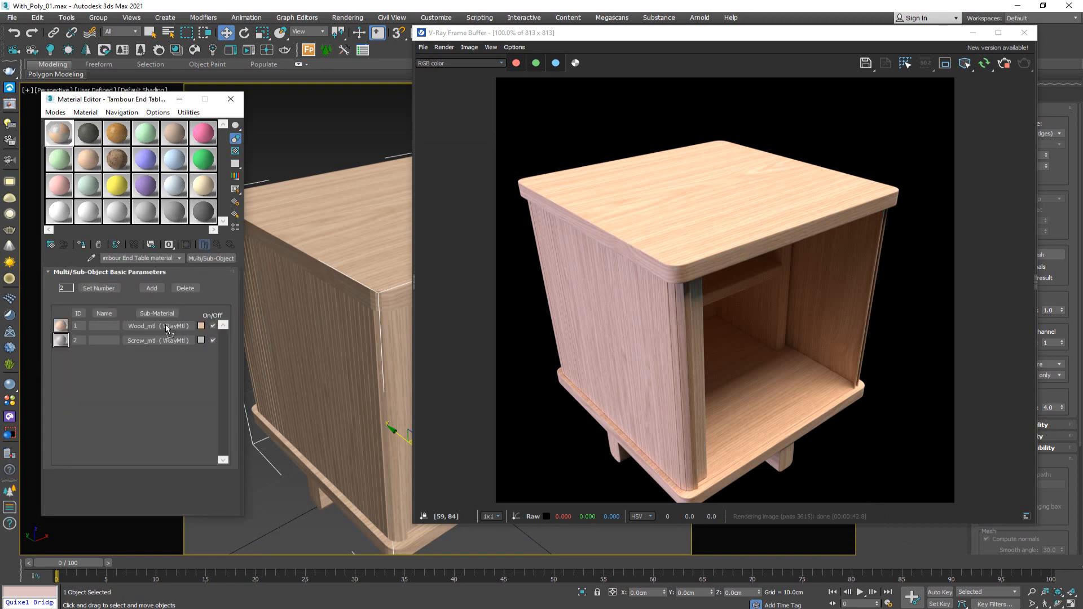
pyautogui.moveTo(167, 328); pyautogui.dragTo(166, 324)
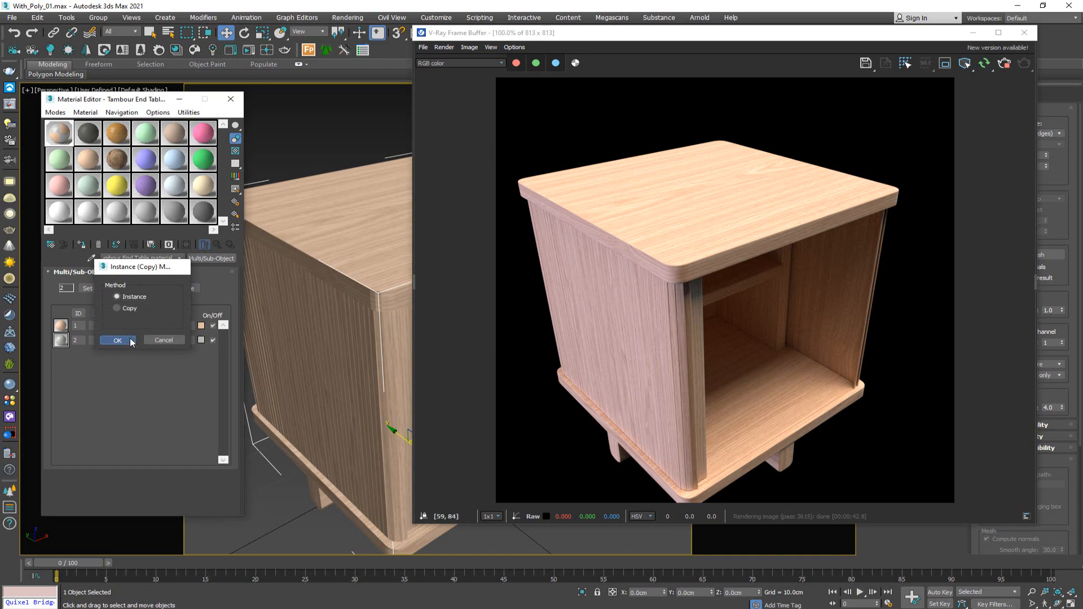
pyautogui.click(118, 340)
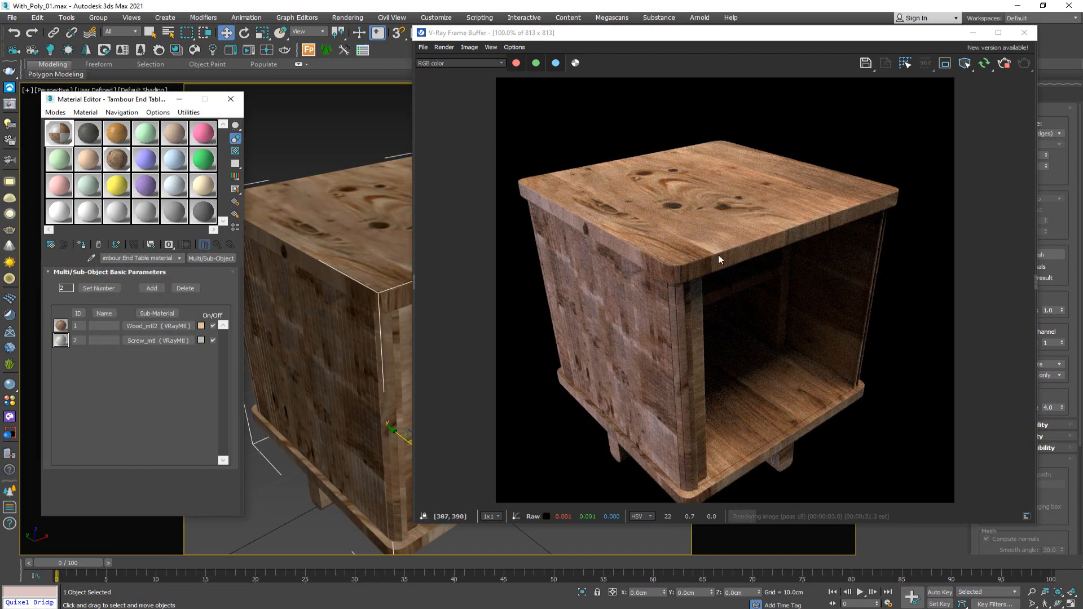
# Inspect the tabletop's wood grain up close in the interactive render and move the V-Ray Frame Buffer aside.
pyautogui.scroll(2, 718, 210)
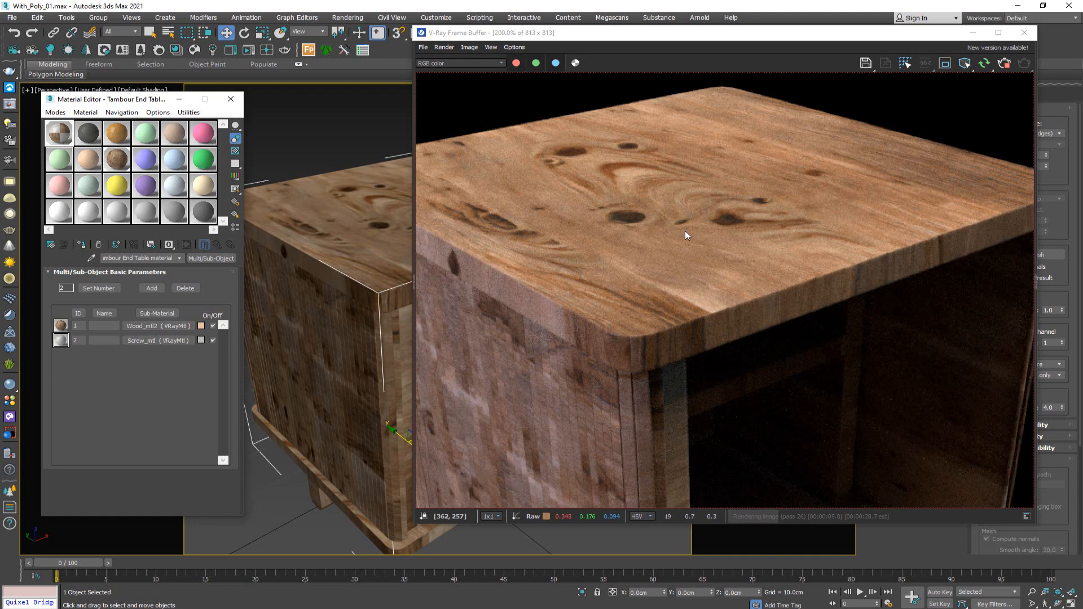
pyautogui.scroll(-2, 684, 235)
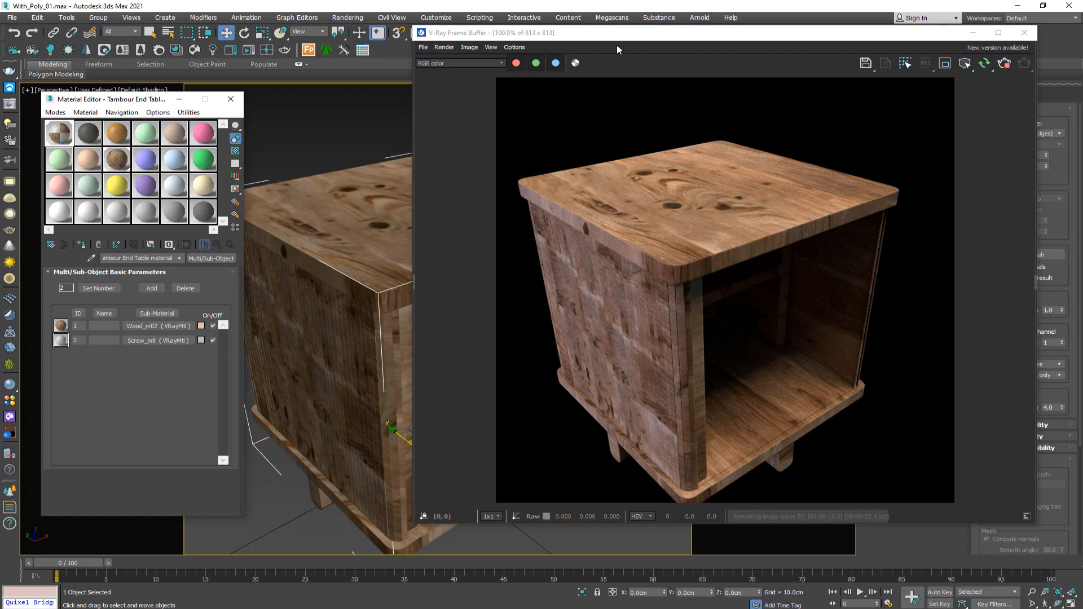
pyautogui.moveTo(625, 32); pyautogui.dragTo(664, 36)
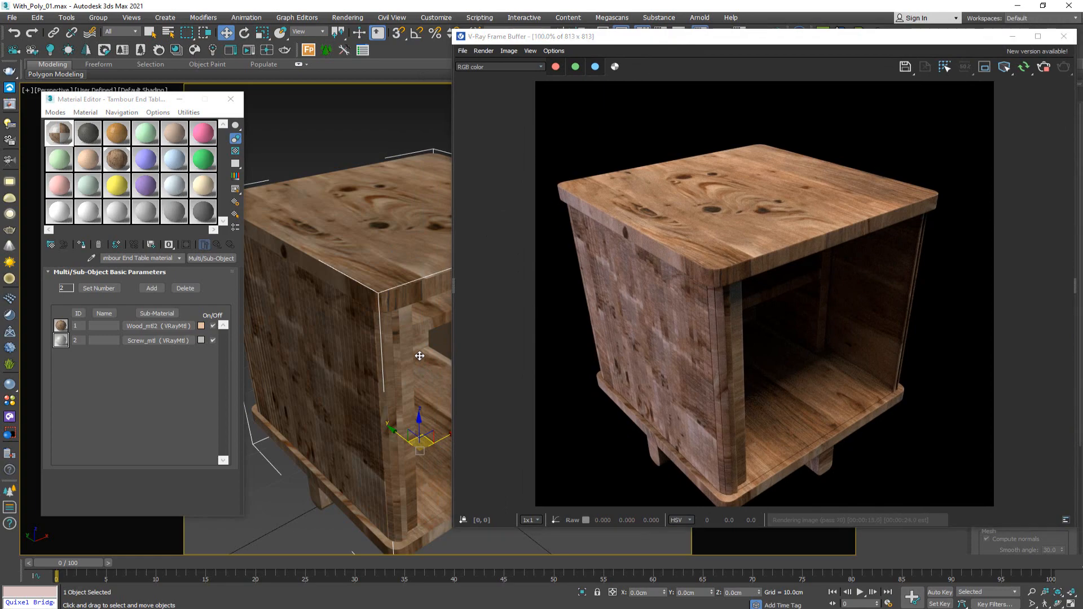
# Copy Wood_mtl2's diffuse map into its reflection roughness slot using the Copy method.
pyautogui.keyDown('alt'); pyautogui.moveTo(419, 356); pyautogui.dragTo(387, 341, button='middle'); pyautogui.keyUp('alt')
pyautogui.scroll(3, 415, 329)
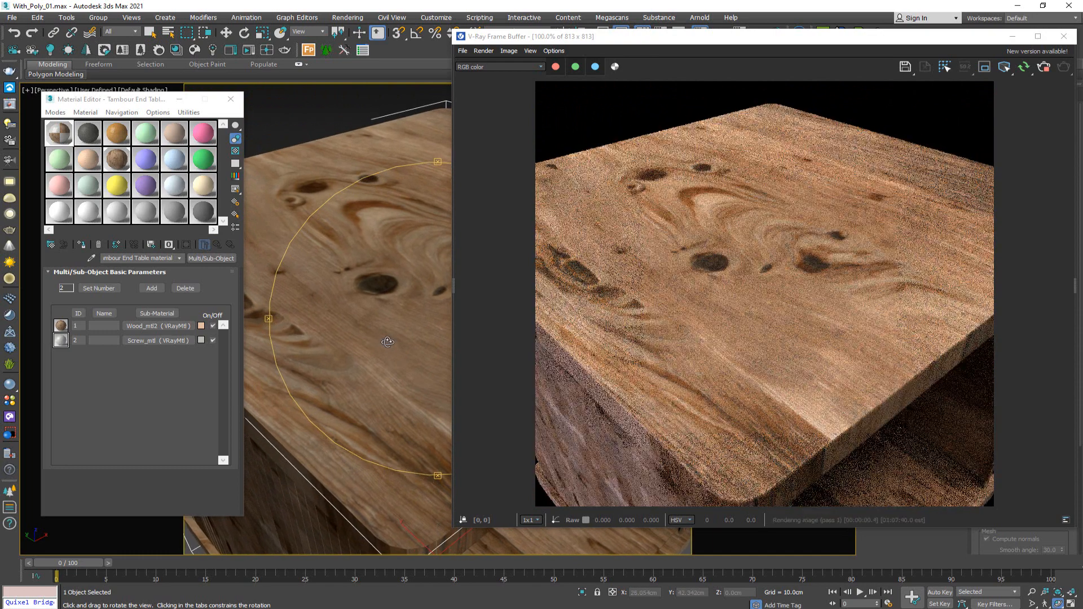
pyautogui.rightClick(388, 340)
pyautogui.click(117, 159)
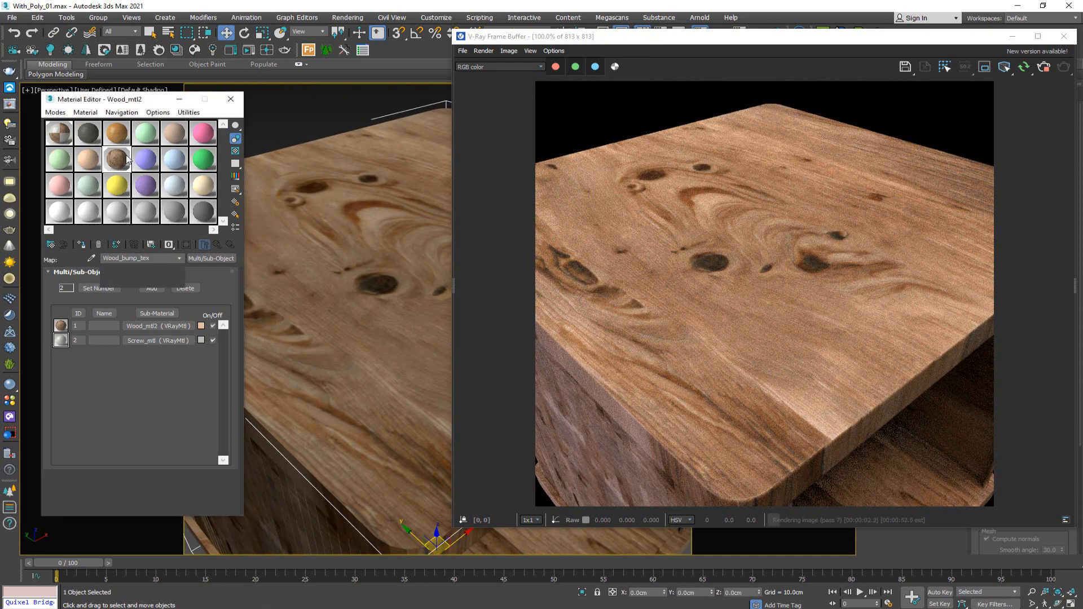
pyautogui.click(229, 244)
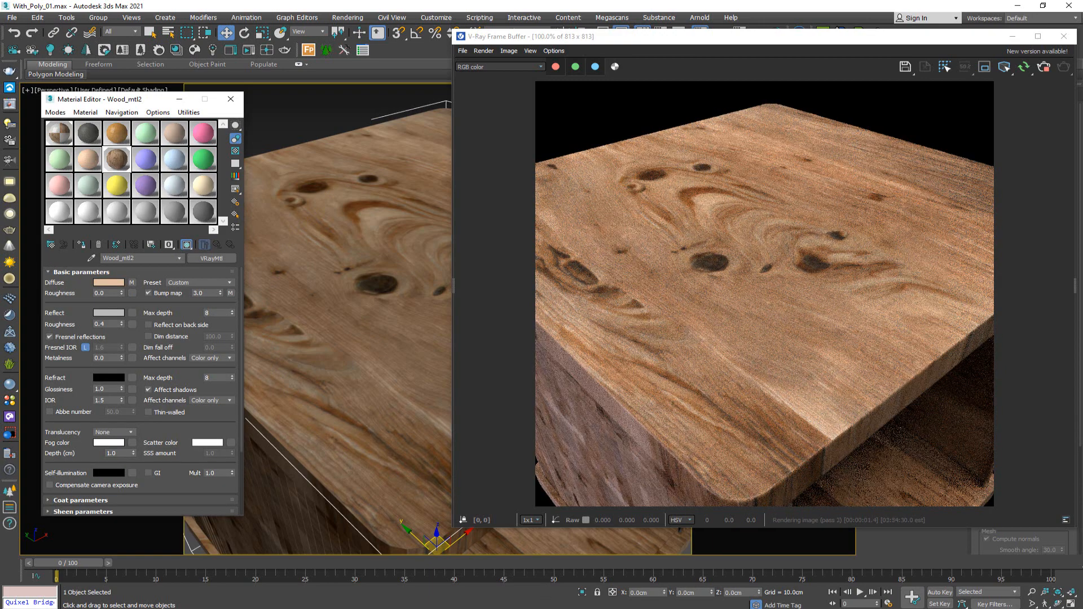
pyautogui.hotkey('alt', 'Tab')
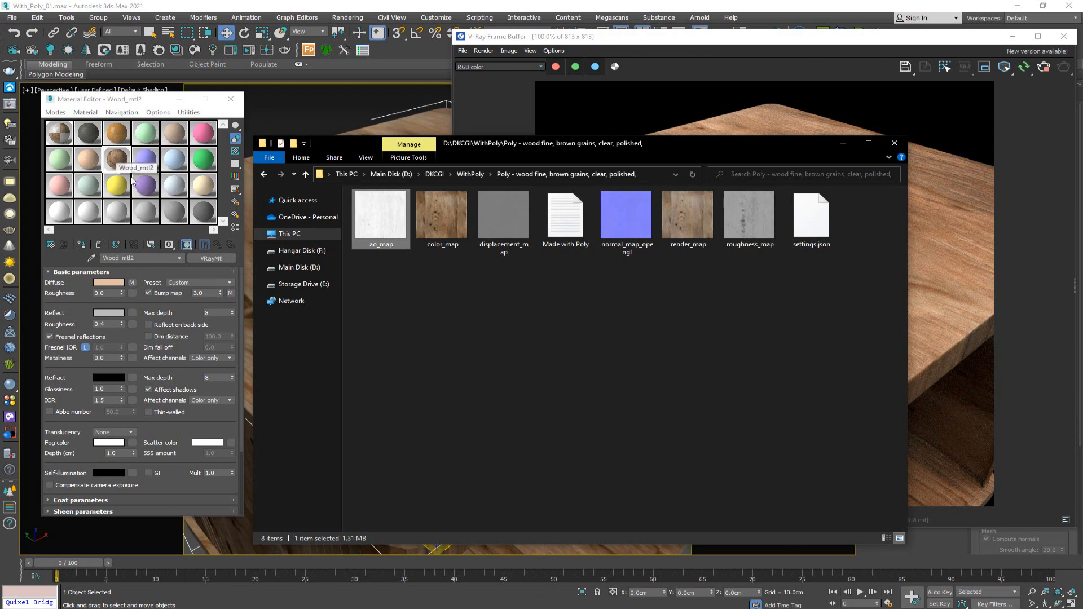
pyautogui.click(753, 224)
pyautogui.moveTo(751, 220); pyautogui.dragTo(761, 241)
pyautogui.click(133, 284)
pyautogui.moveTo(133, 285); pyautogui.dragTo(133, 325)
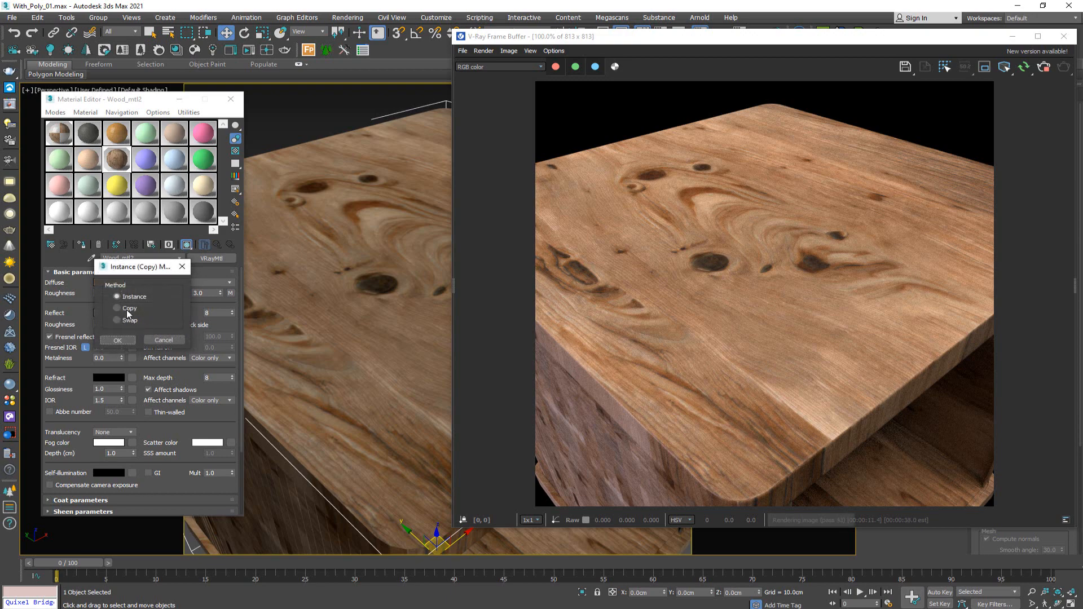
pyautogui.click(125, 308)
pyautogui.click(117, 340)
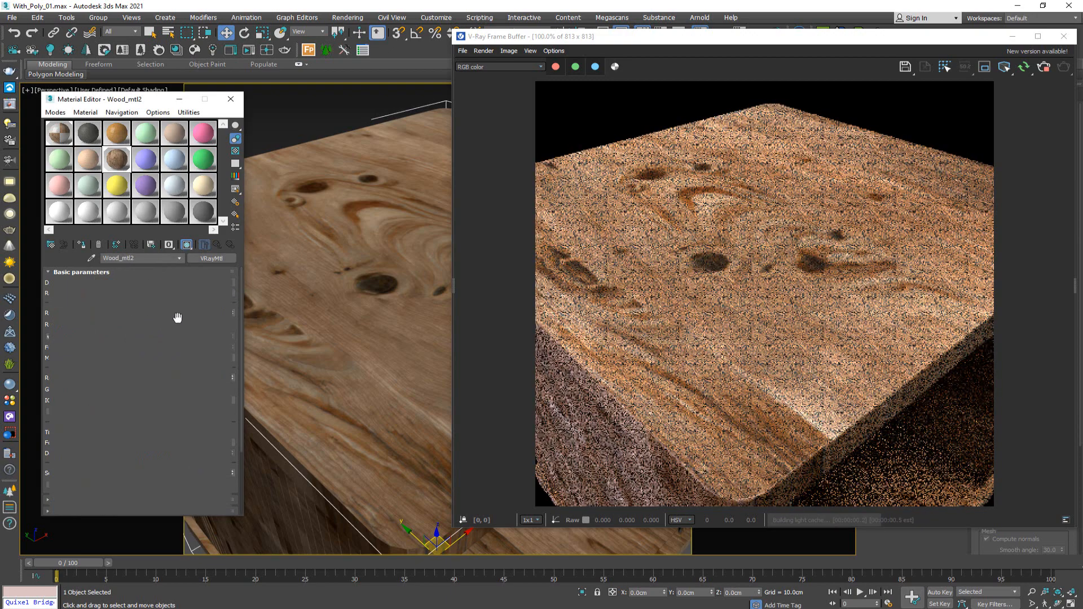
# Load roughness_map as the bitmap of Wood_mtl2's reflection roughness map and return to the parent material.
pyautogui.hotkey('alt', 'Tab')
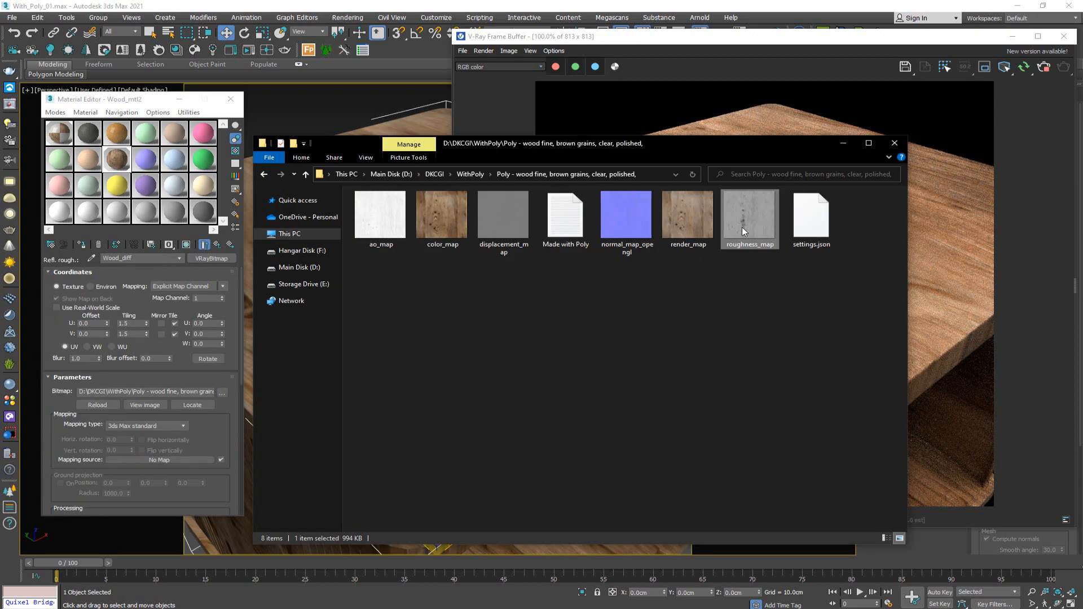
pyautogui.moveTo(742, 229); pyautogui.dragTo(201, 393)
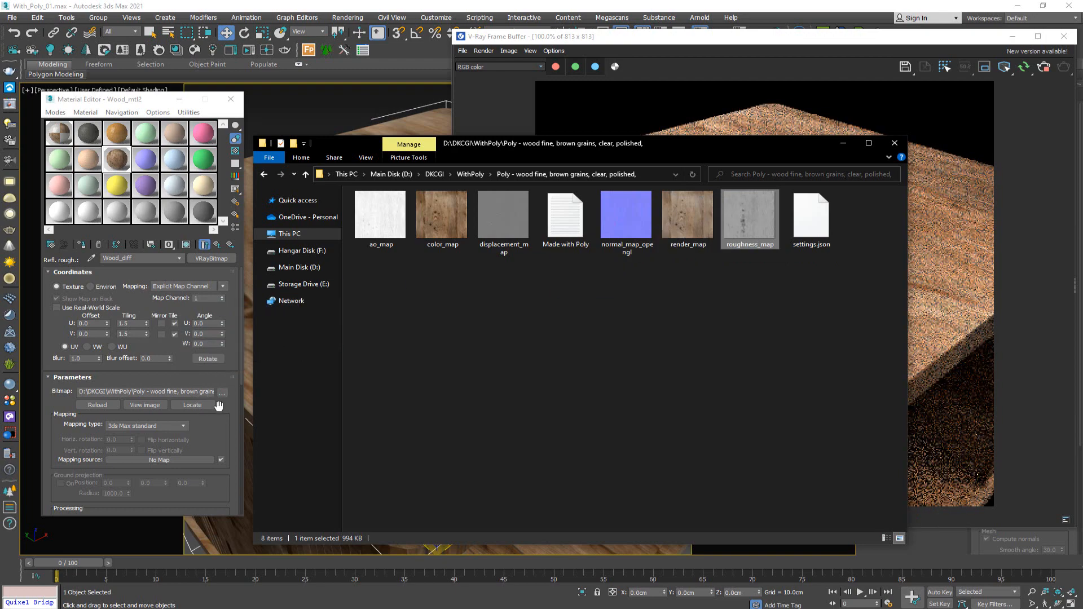
pyautogui.click(218, 405)
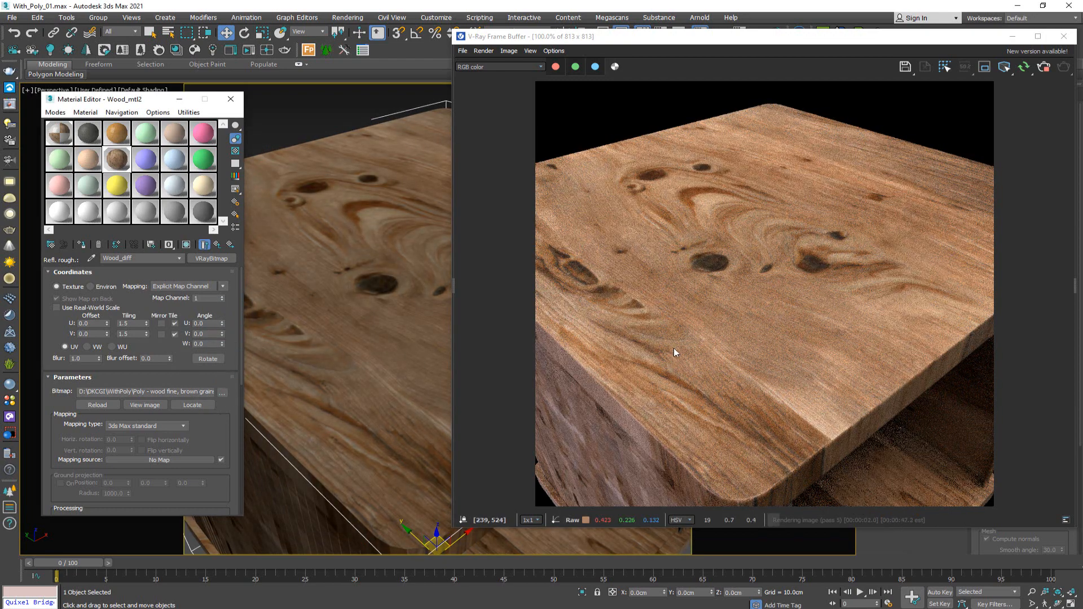
pyautogui.click(217, 245)
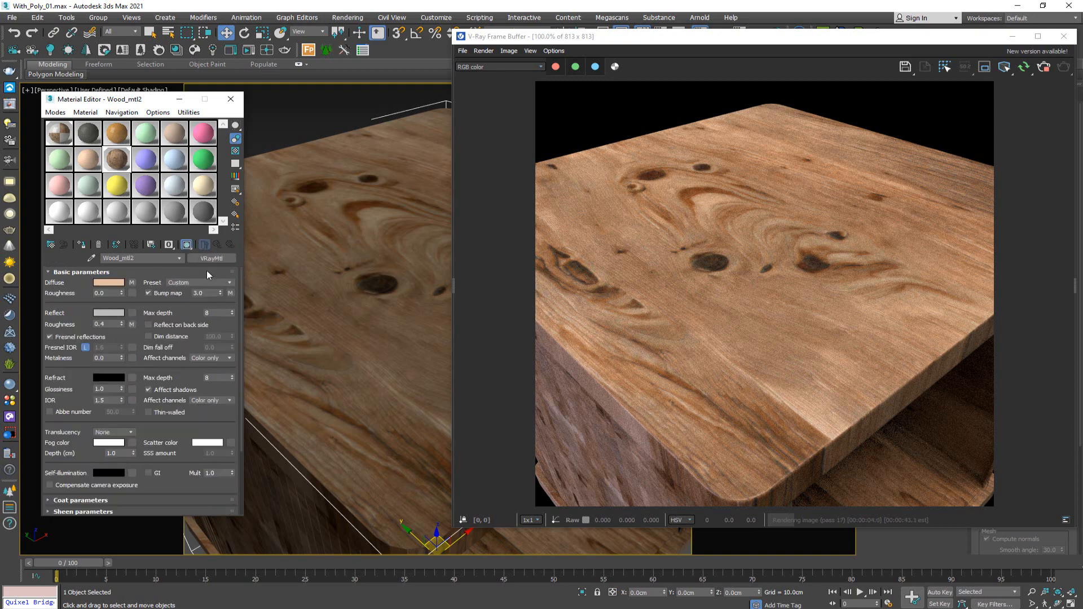
# Set Wood_mtl2's bump map amount to 50.
pyautogui.moveTo(208, 291); pyautogui.dragTo(188, 293)
pyautogui.write('50')
pyautogui.press('Return')
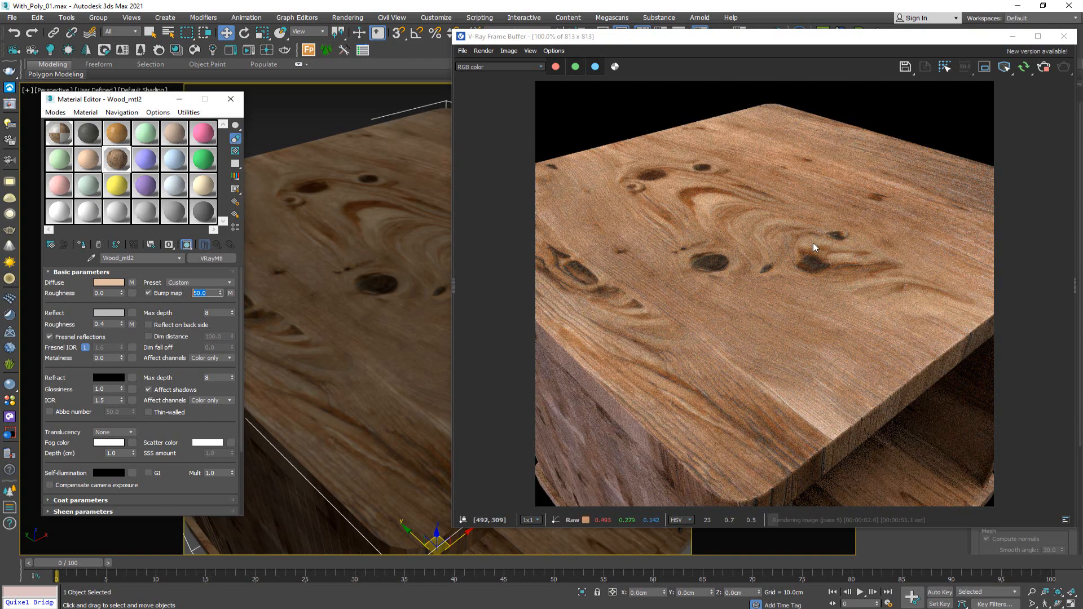
# Load roughness_map as the bitmap of Wood_bump_tex inside Wood_mtl2's bump map.
pyautogui.click(230, 292)
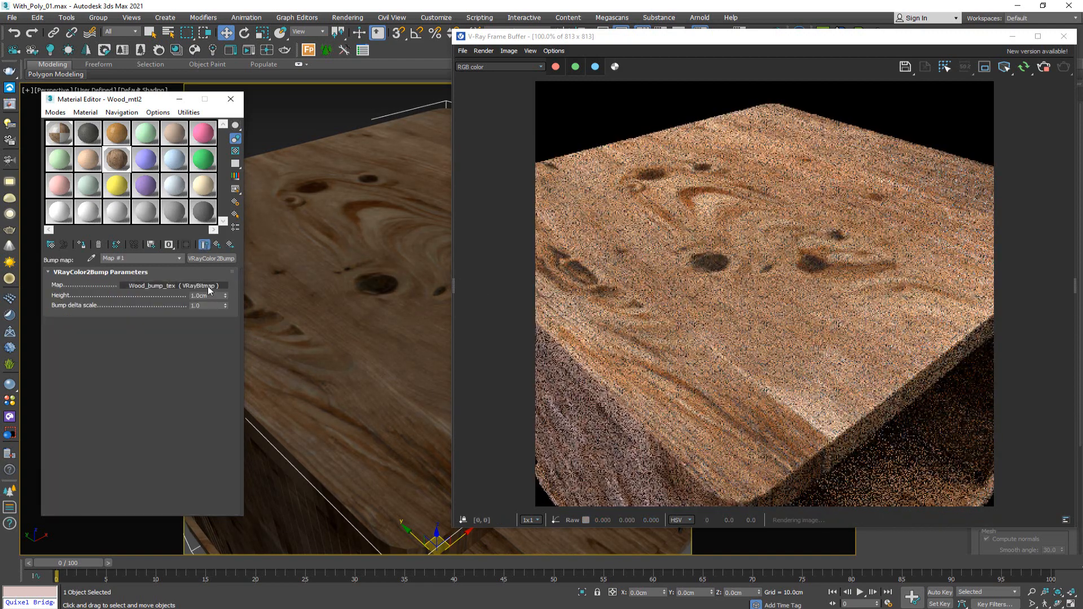
pyautogui.click(193, 405)
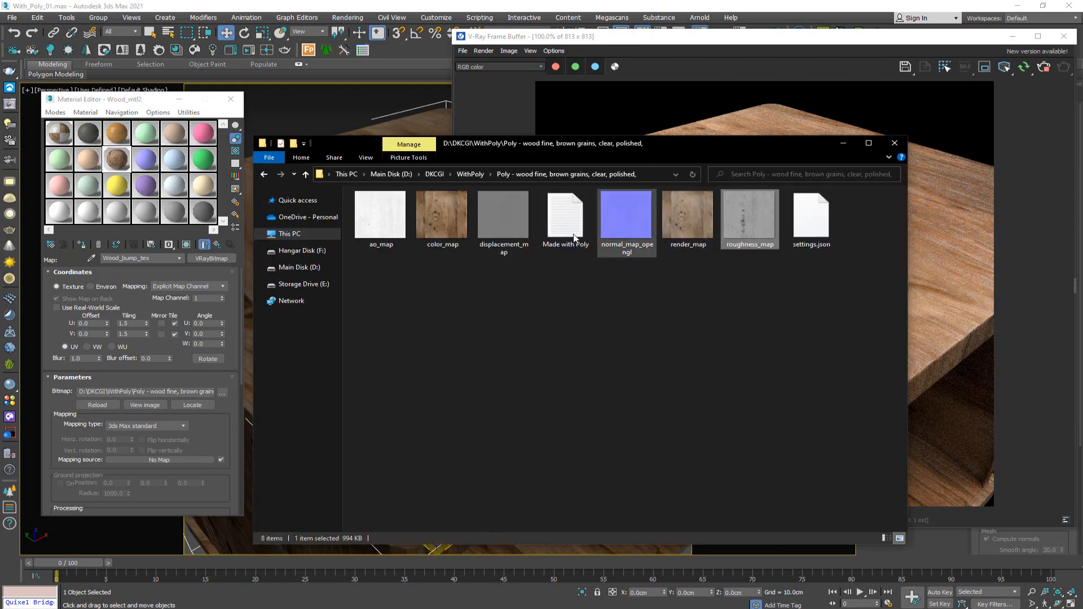
pyautogui.moveTo(753, 233); pyautogui.dragTo(201, 391)
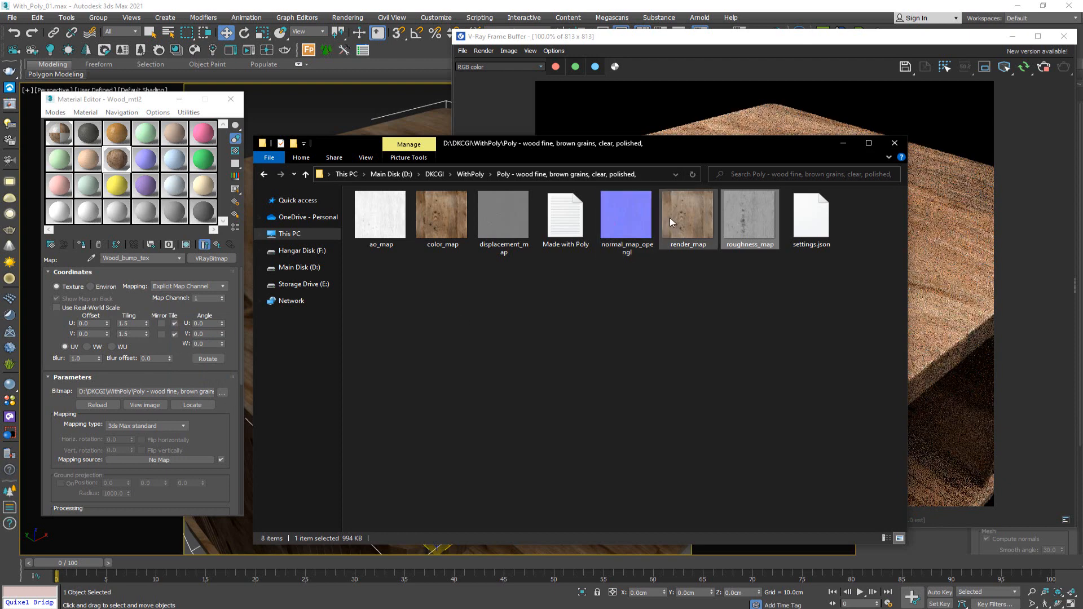
pyautogui.click(630, 222)
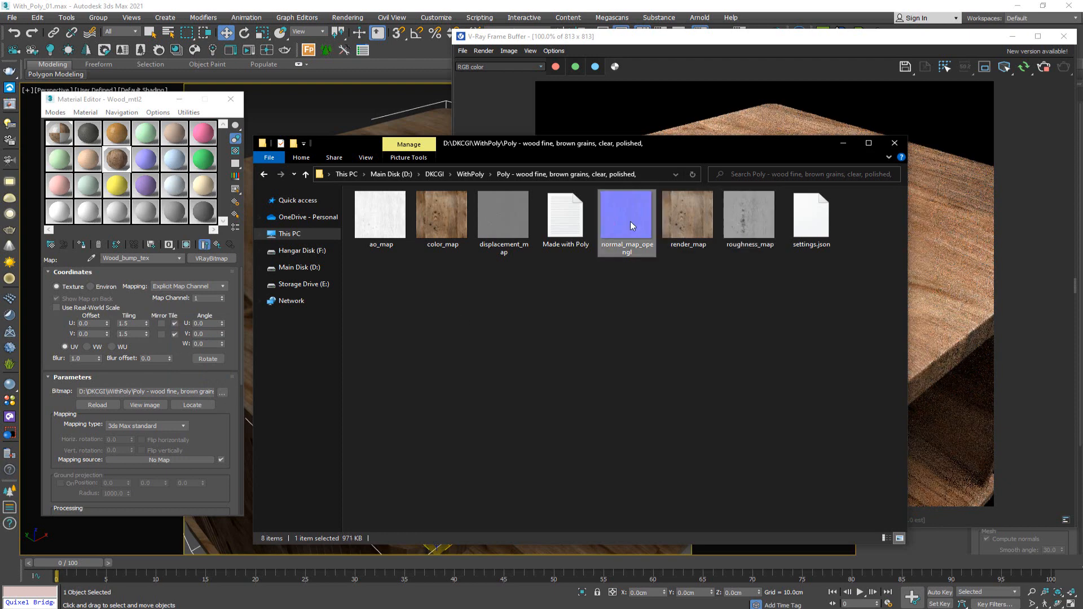
pyautogui.click(220, 422)
pyautogui.click(392, 329)
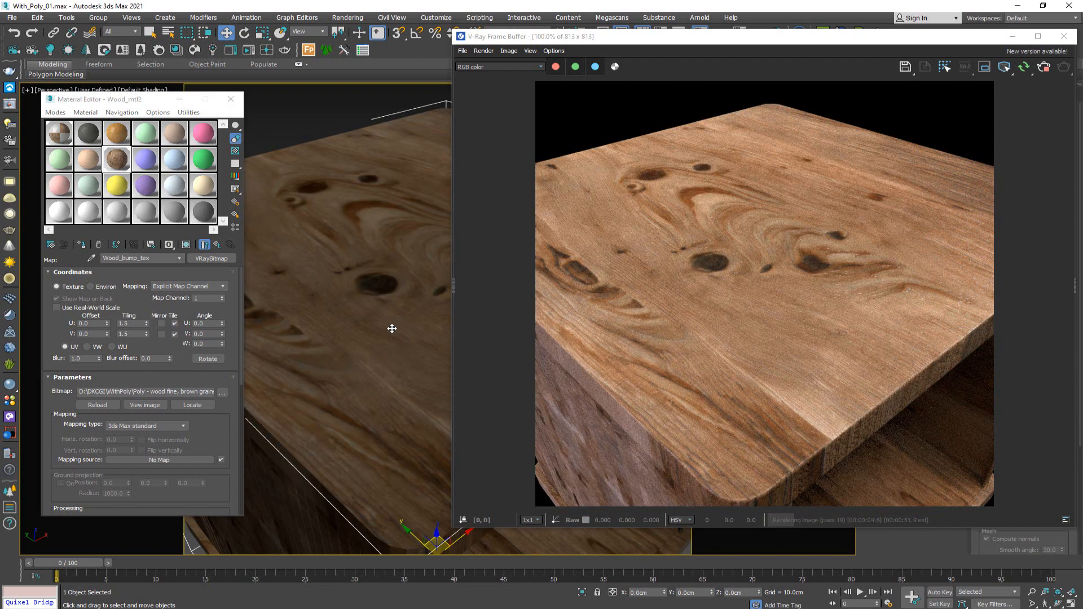
# Examine the tabletop's reflections and bump detail from low angles in the interactive render.
pyautogui.keyDown('alt'); pyautogui.moveTo(406, 301); pyautogui.dragTo(24, 344, button='middle'); pyautogui.keyUp('alt')
pyautogui.keyDown('alt'); pyautogui.moveTo(331, 338); pyautogui.dragTo(377, 320, button='middle'); pyautogui.keyUp('alt')
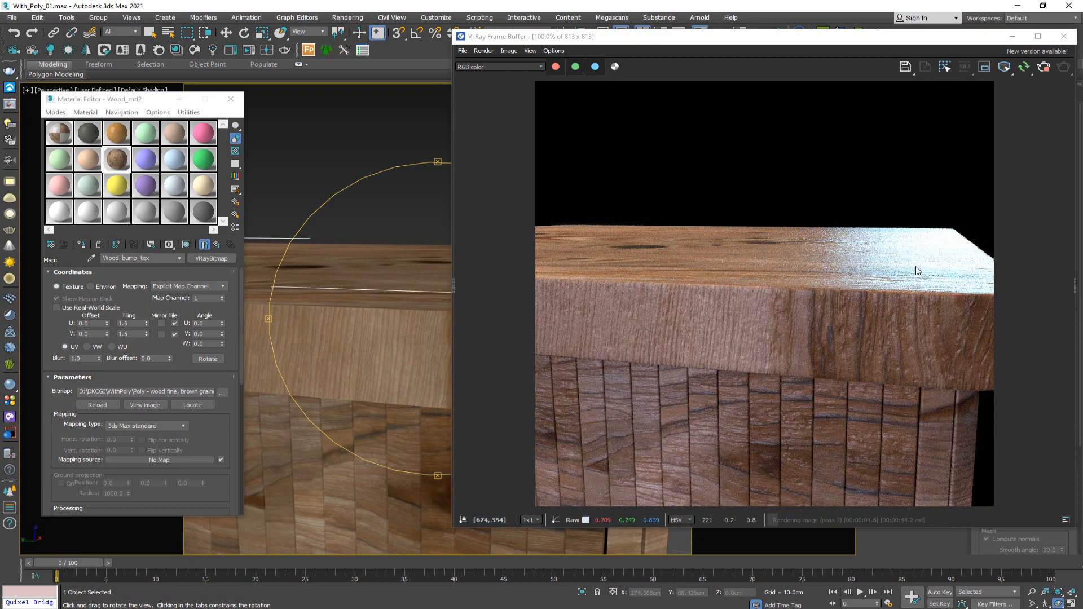
pyautogui.scroll(1, 916, 271)
pyautogui.scroll(1, 917, 271)
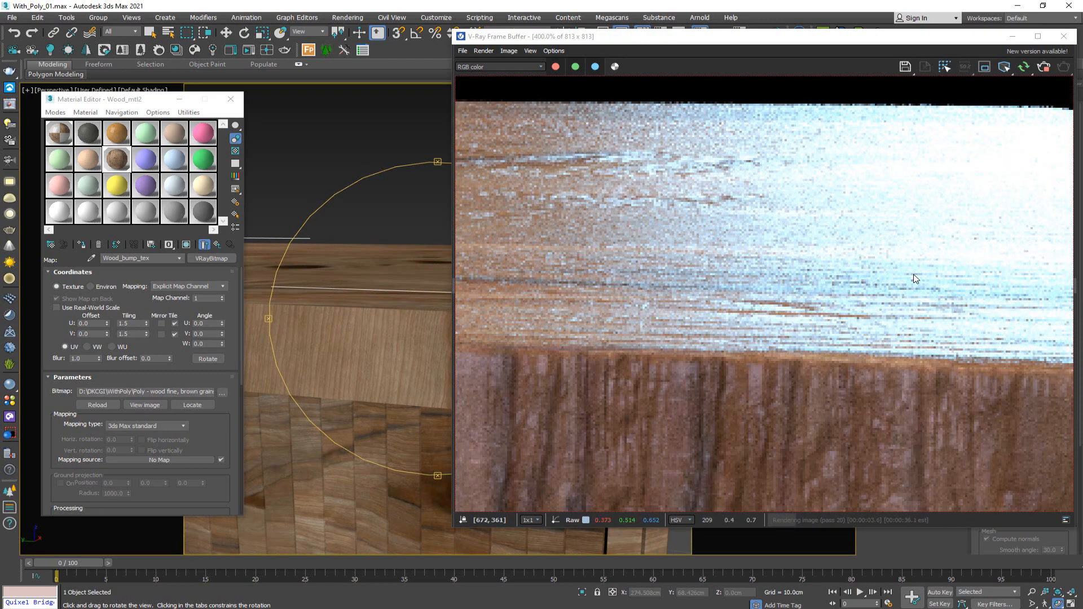
pyautogui.scroll(-2, 915, 278)
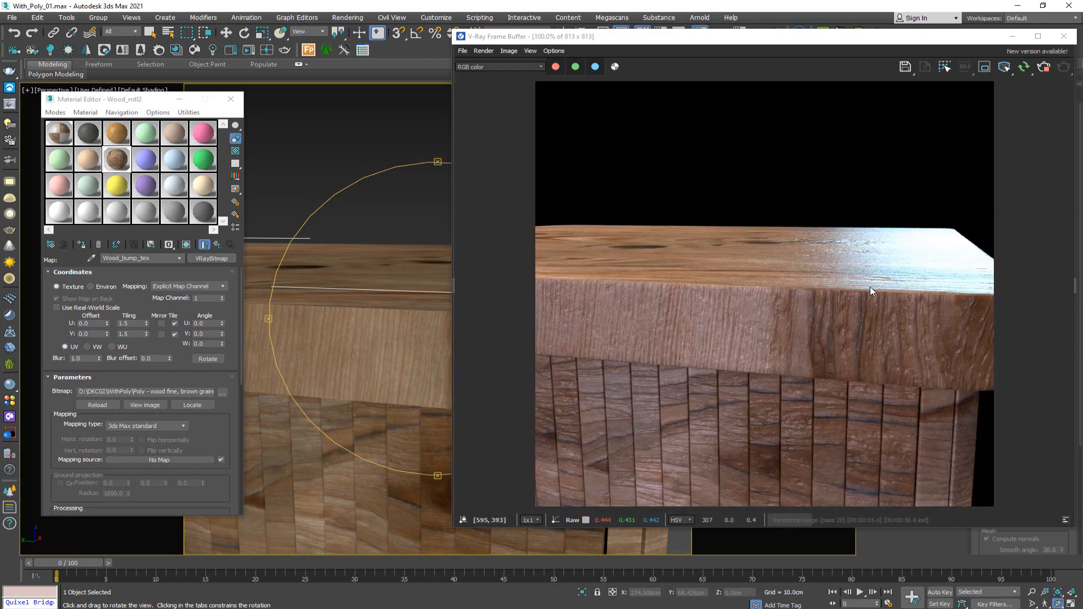
pyautogui.moveTo(374, 287); pyautogui.dragTo(417, 276)
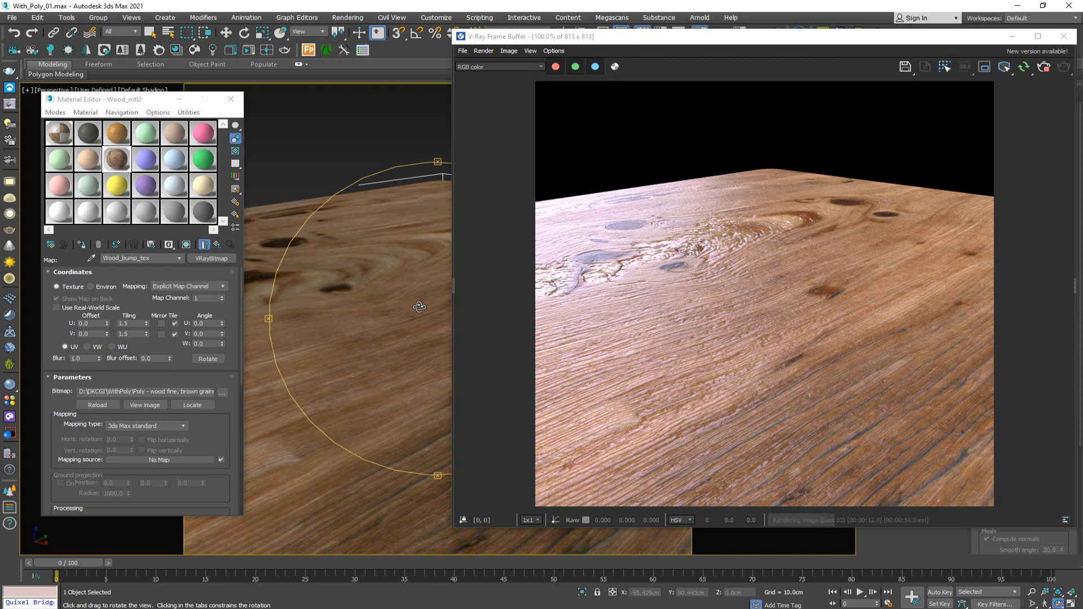
pyautogui.moveTo(419, 307); pyautogui.dragTo(423, 374)
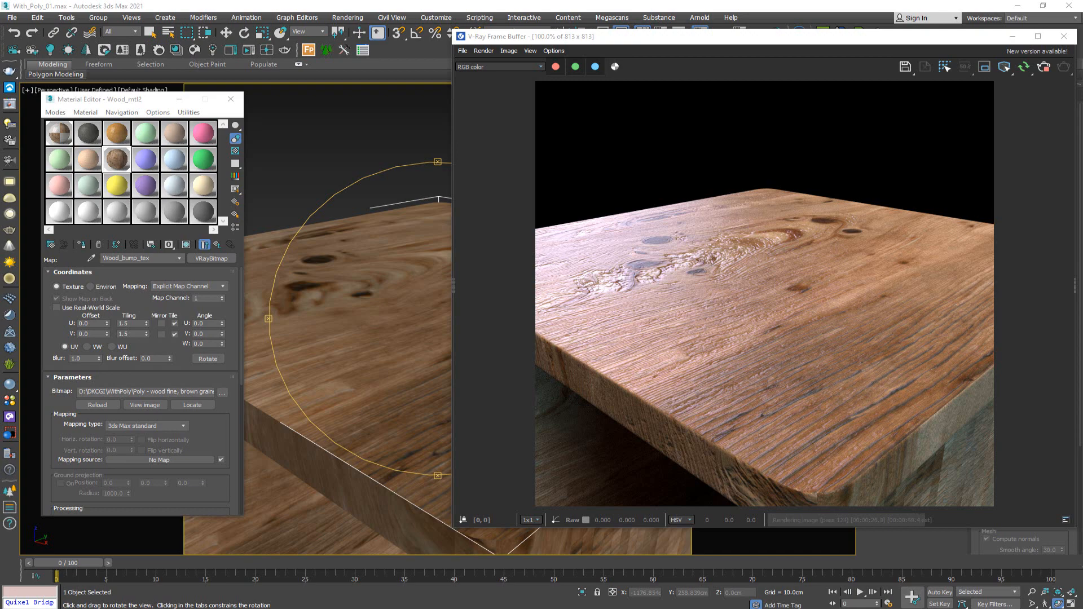
# Deselect the end table and pick the plant pot's Plant Pot 006 material from the scene into the first sample slot.
pyautogui.hotkey('ctrl', 'z')
pyautogui.hotkey('ctrl', 'z')
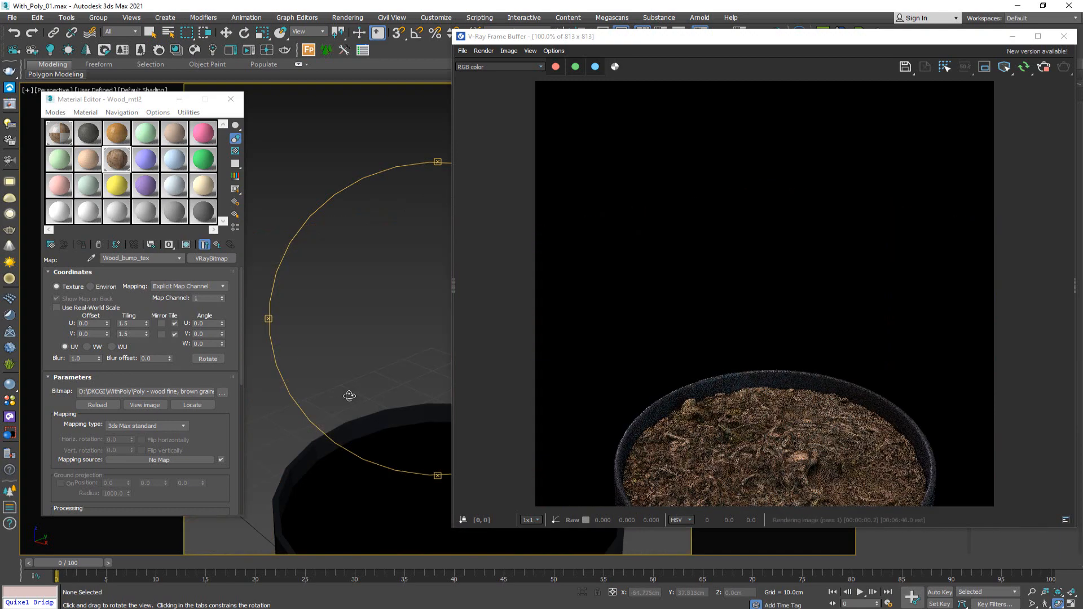
pyautogui.press('z')
pyautogui.moveTo(382, 373); pyautogui.dragTo(360, 324)
pyautogui.scroll(3, 392, 299)
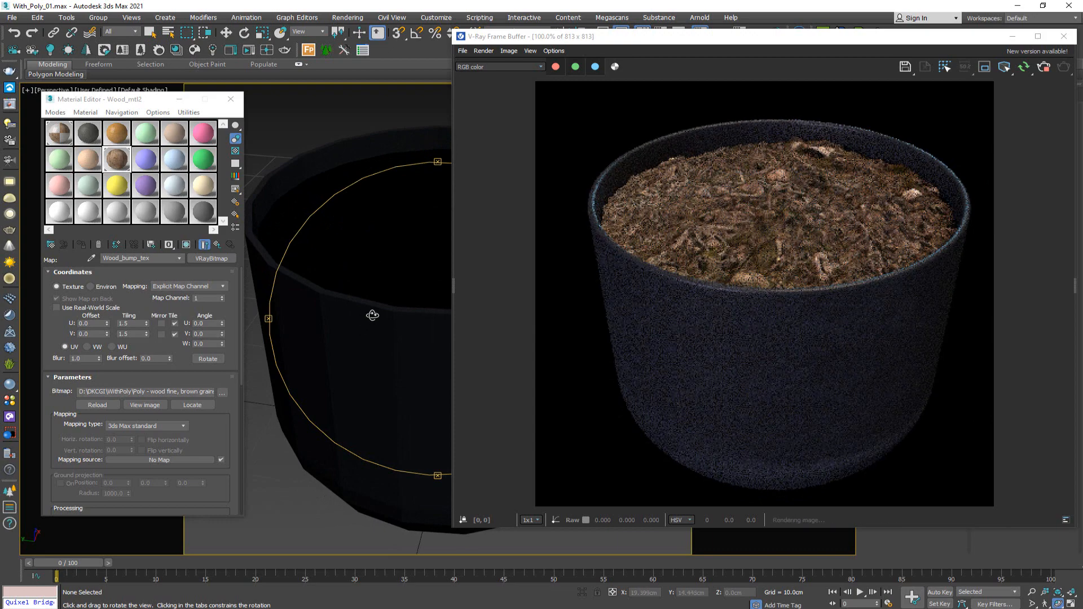
pyautogui.rightClick(409, 239)
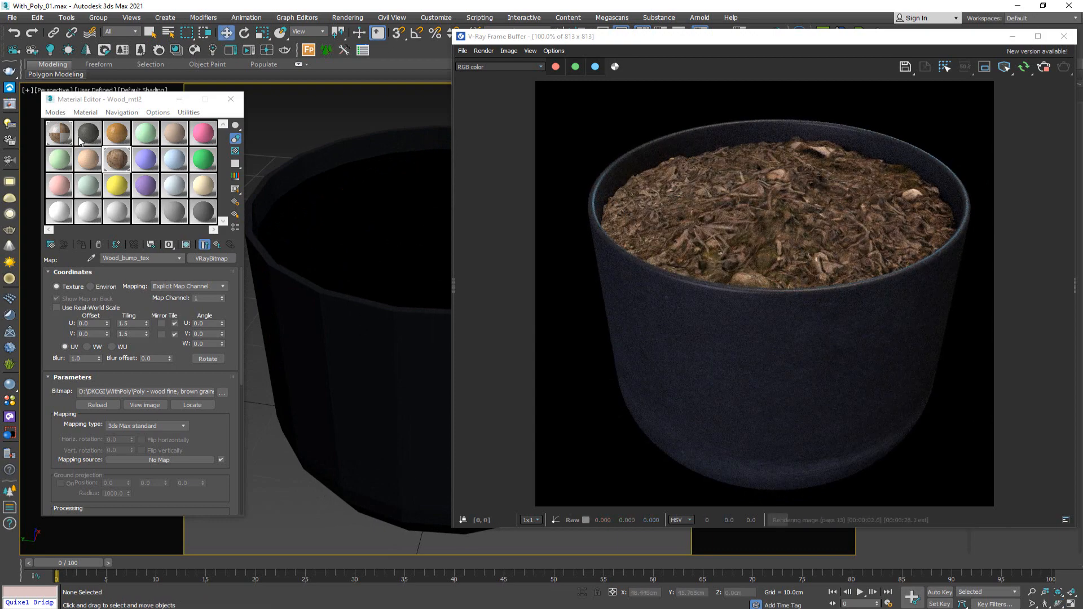
pyautogui.click(61, 135)
pyautogui.click(91, 258)
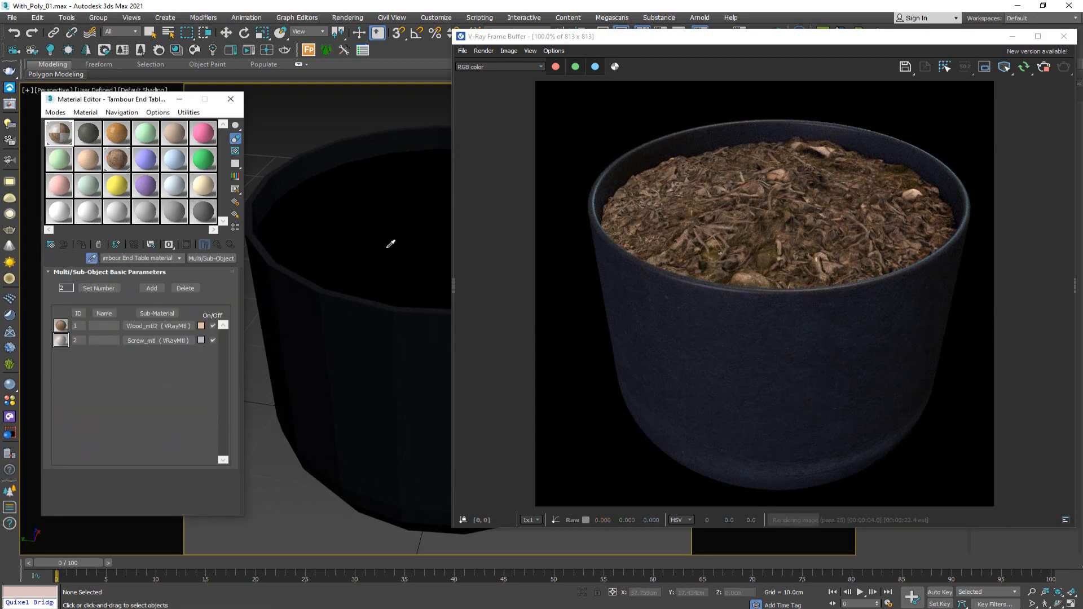
pyautogui.click(390, 243)
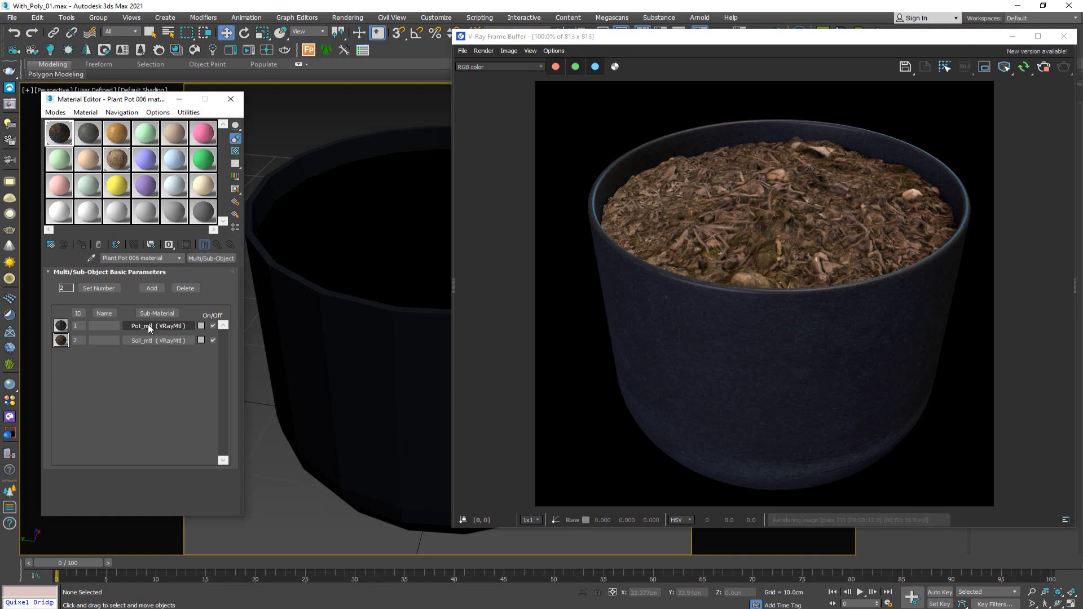
# Place the Pot_mtl sub-material in a sample slot of its own using the Copy method.
pyautogui.moveTo(147, 325); pyautogui.dragTo(96, 166)
pyautogui.click(130, 339)
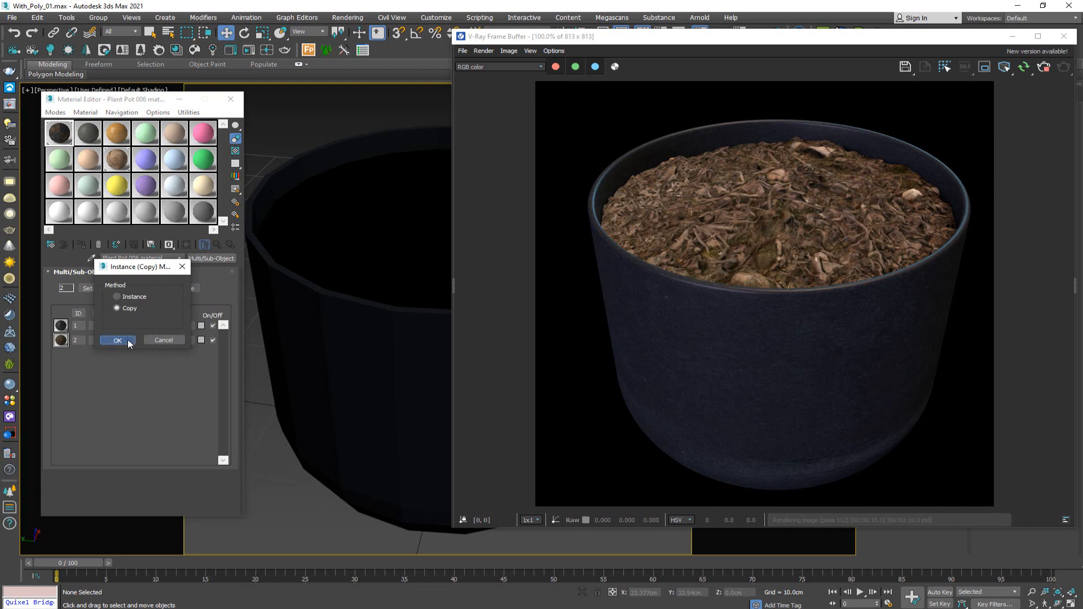
pyautogui.moveTo(103, 166); pyautogui.dragTo(115, 160)
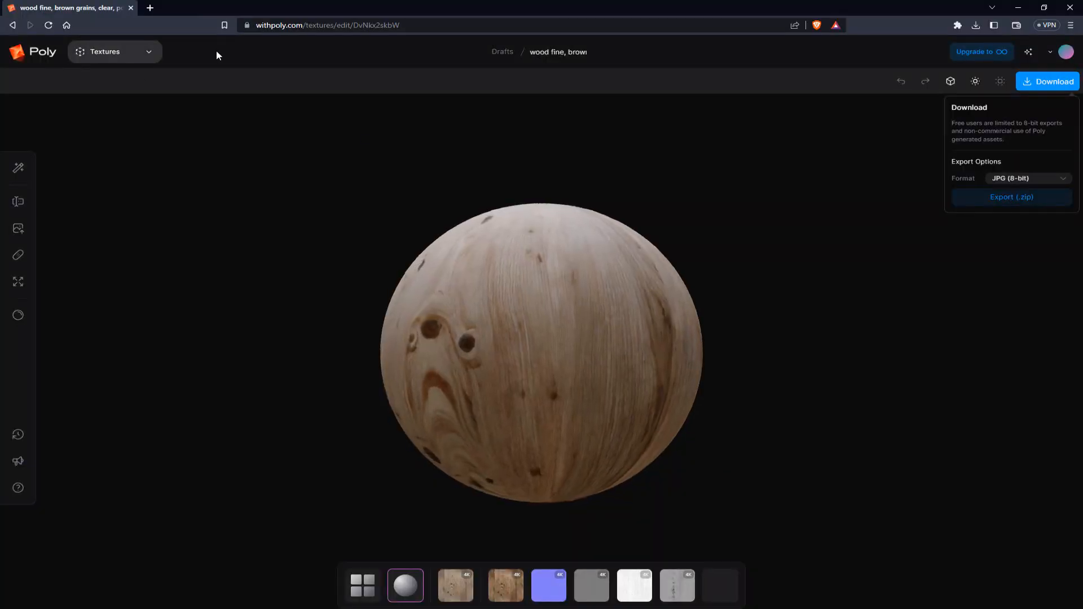
# Switch to Poly in the browser and open the texture gallery at withpoly.com/browse/textures.
pyautogui.moveTo(328, 25); pyautogui.dragTo(471, 26)
pyautogui.press('BackSpace')
pyautogui.press('Return')
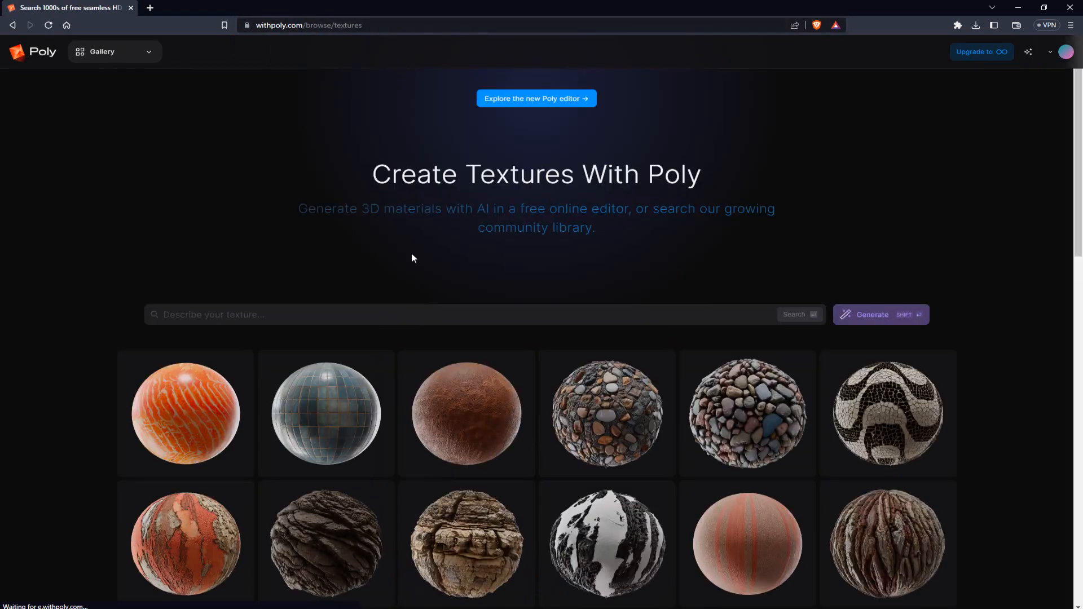
# Look up marble in the texture gallery and choose the suggested Mediterranean tag.
pyautogui.click(413, 315)
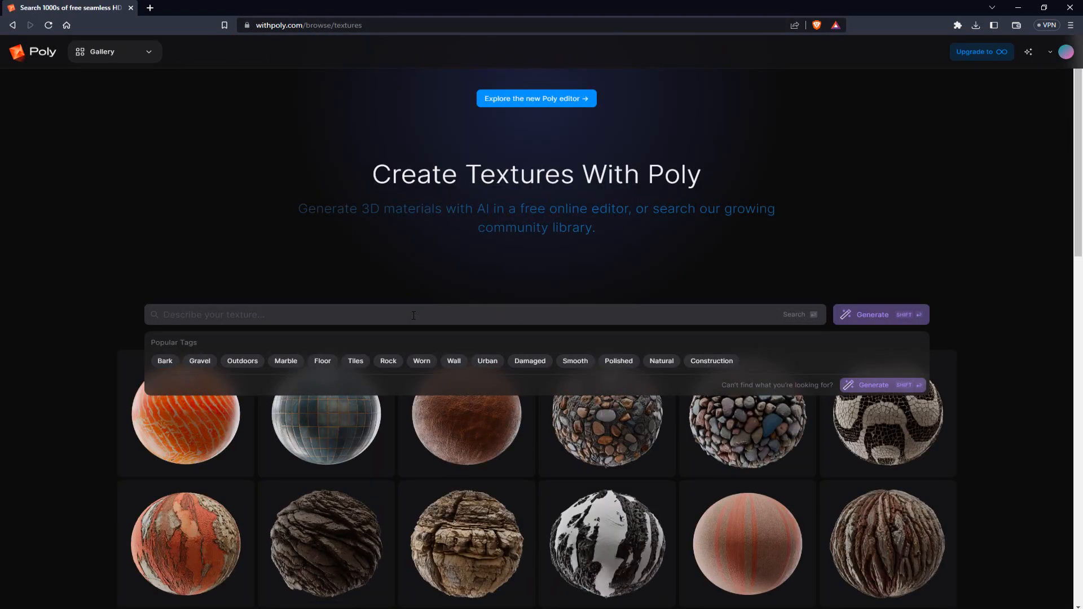
pyautogui.write('marble')
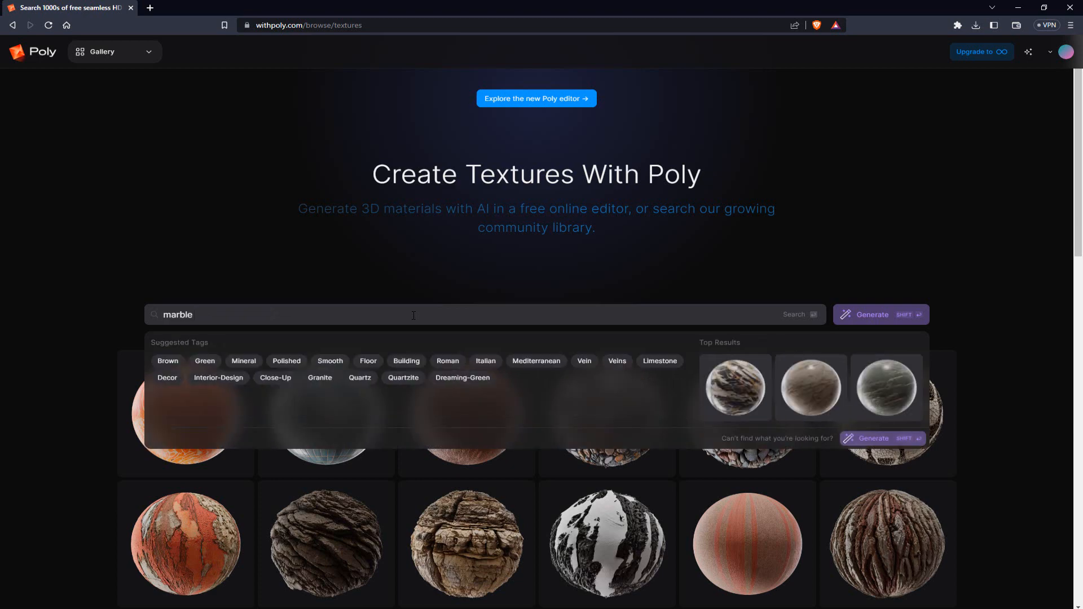
pyautogui.click(530, 362)
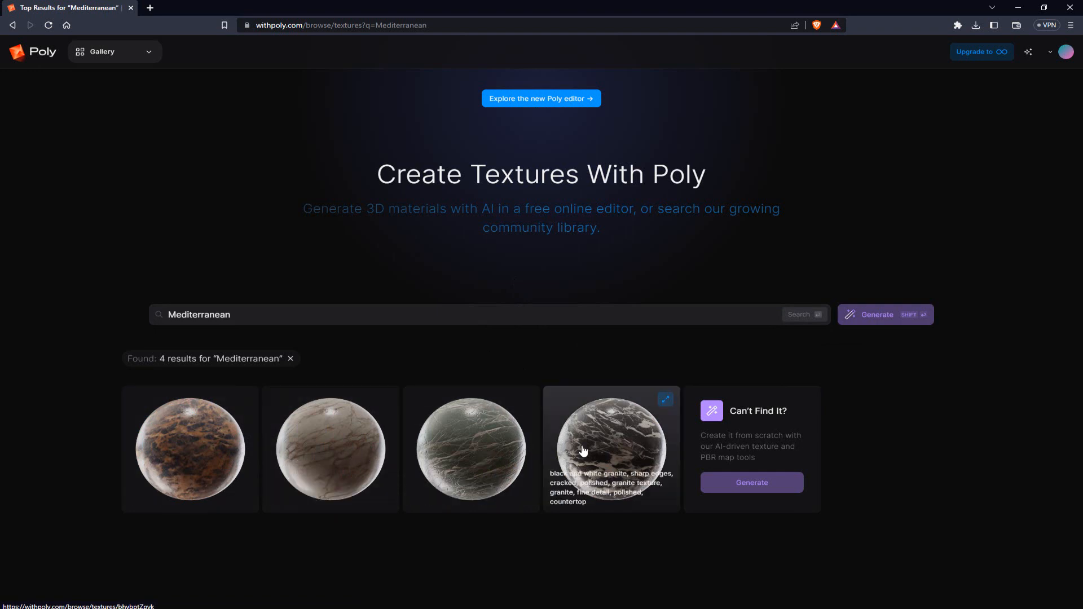
# Search the texture gallery for "marble vains".
pyautogui.moveTo(272, 319); pyautogui.dragTo(130, 309)
pyautogui.write('ma')
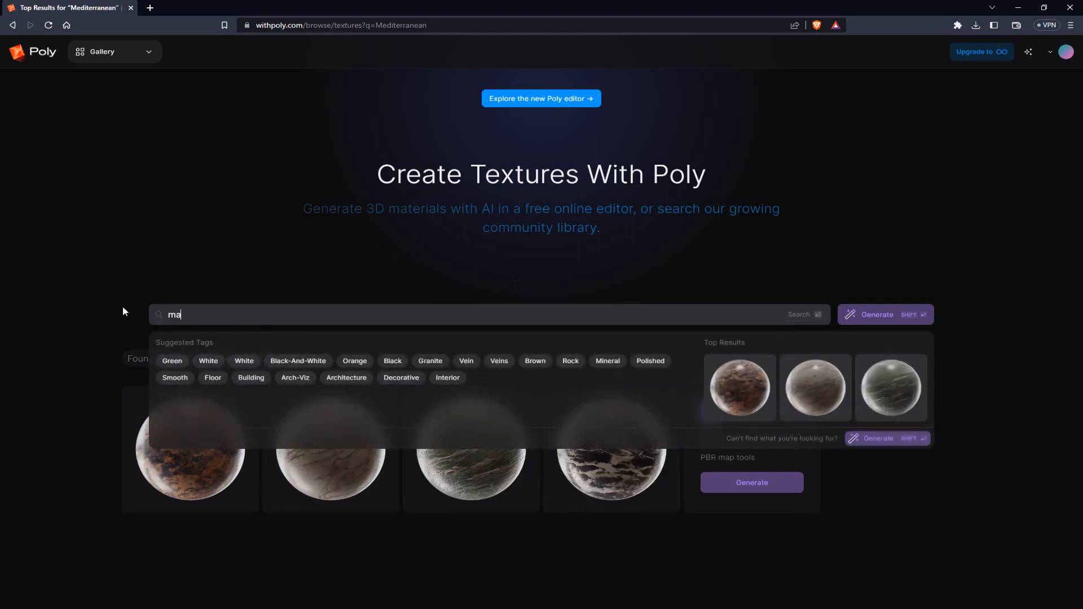
pyautogui.write('rble vains')
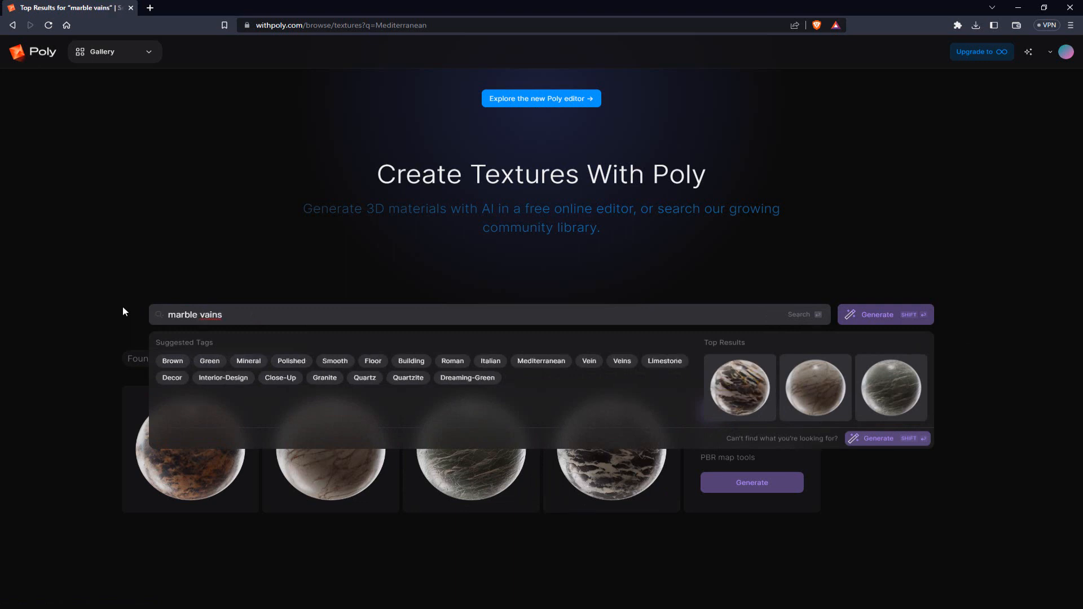
pyautogui.press('Return')
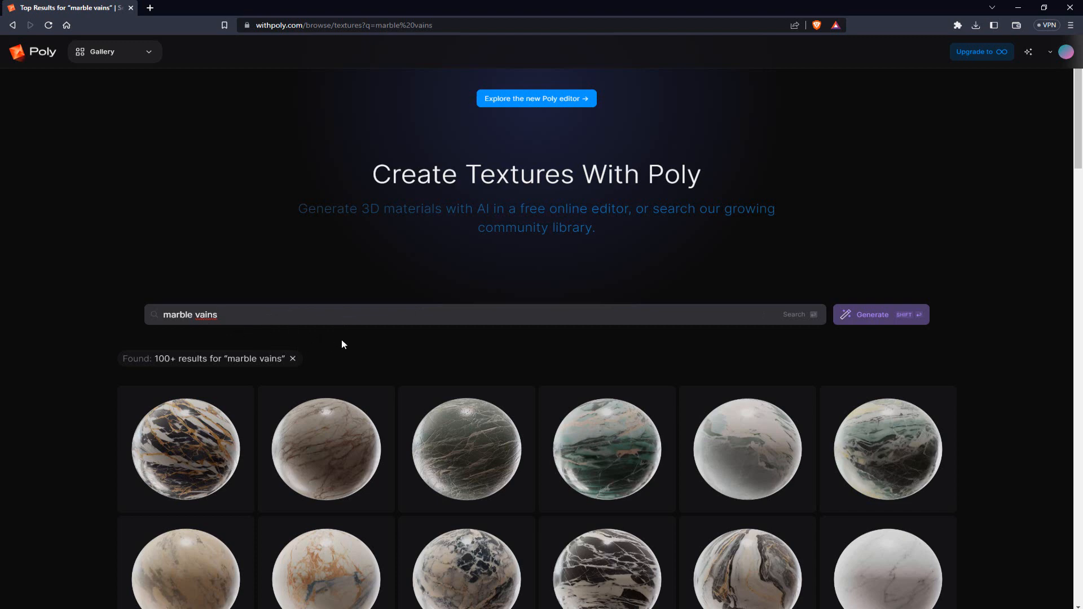
# Choose the green marble luxury realistic marble texture from the marble vains results and open it in the texture editor.
pyautogui.scroll(-3, 962, 395)
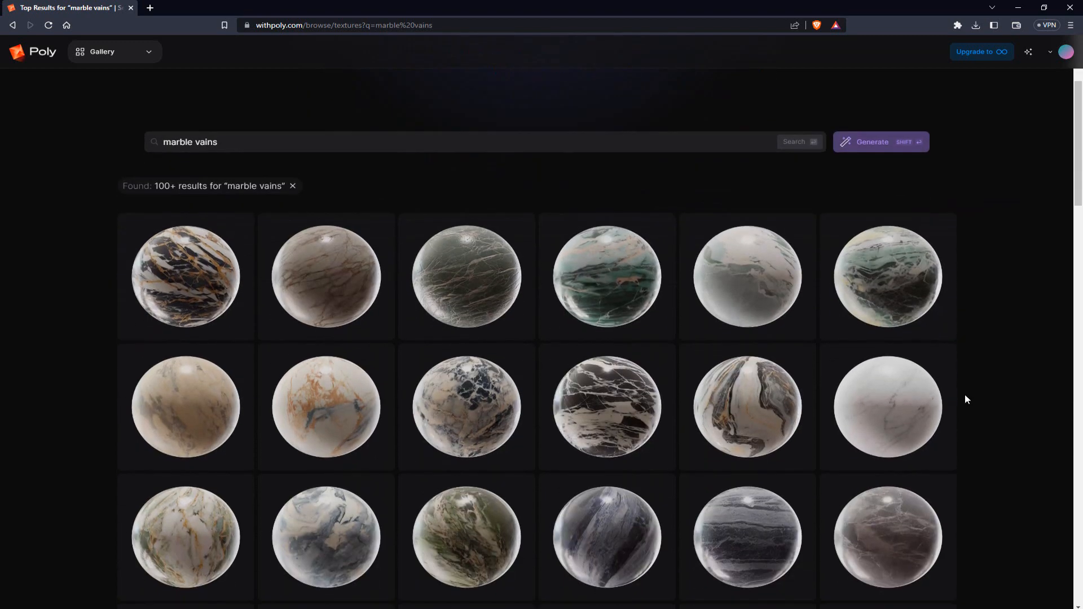
pyautogui.scroll(-5, 964, 398)
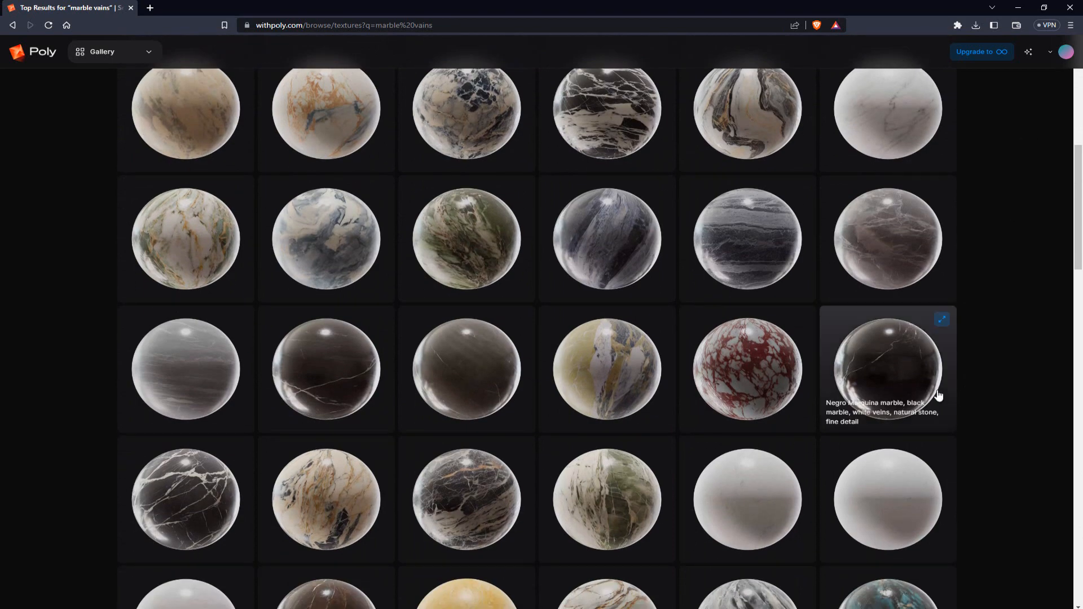
pyautogui.click(472, 244)
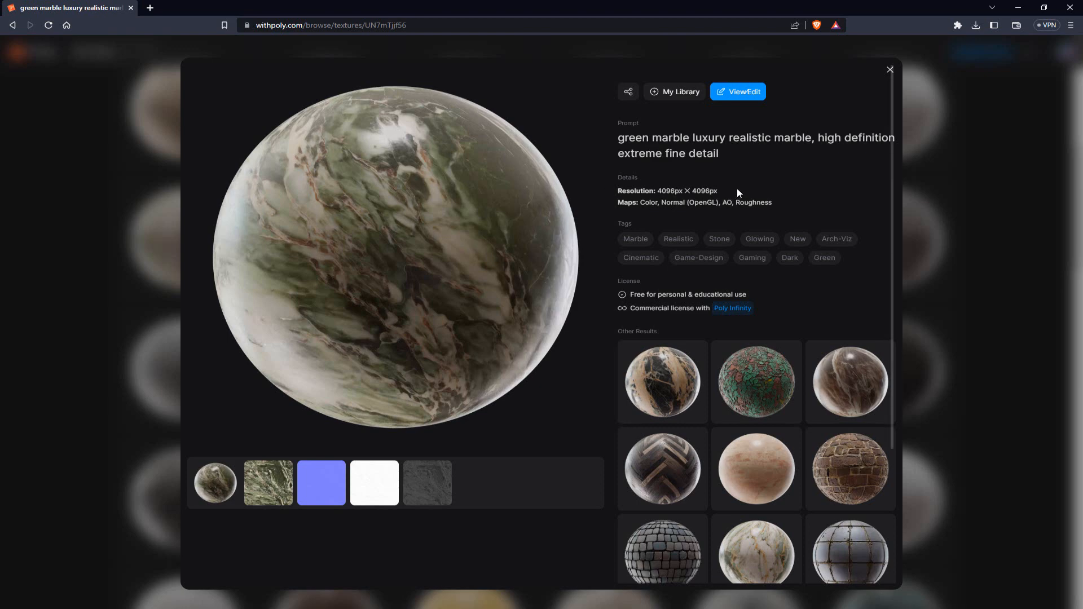
pyautogui.click(745, 92)
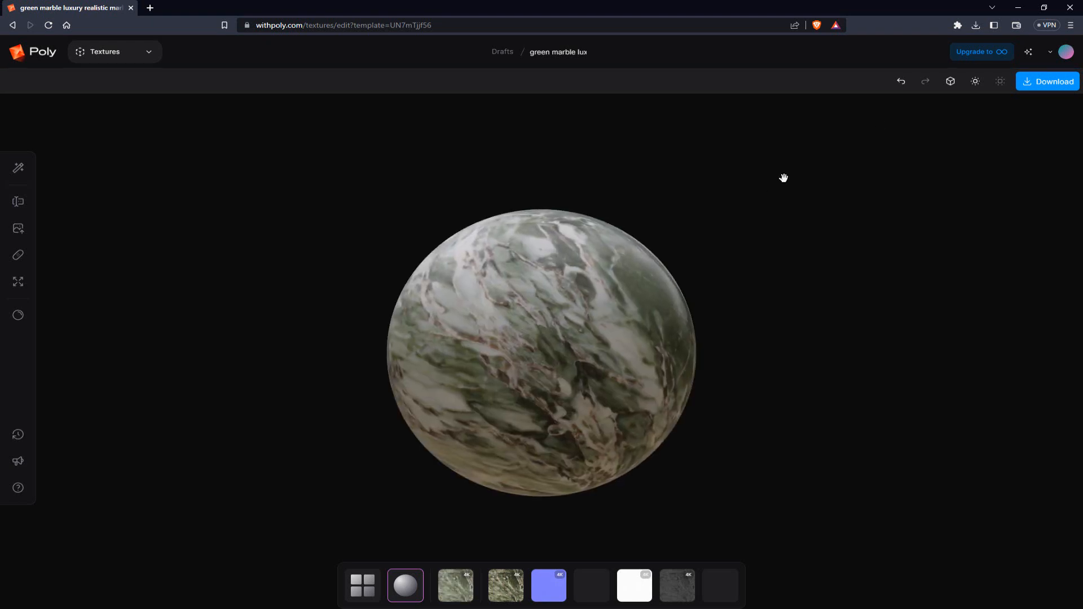
# Export the green marble texture as a JPG (8-bit) zip and save it in the WithPoly folder.
pyautogui.click(1055, 82)
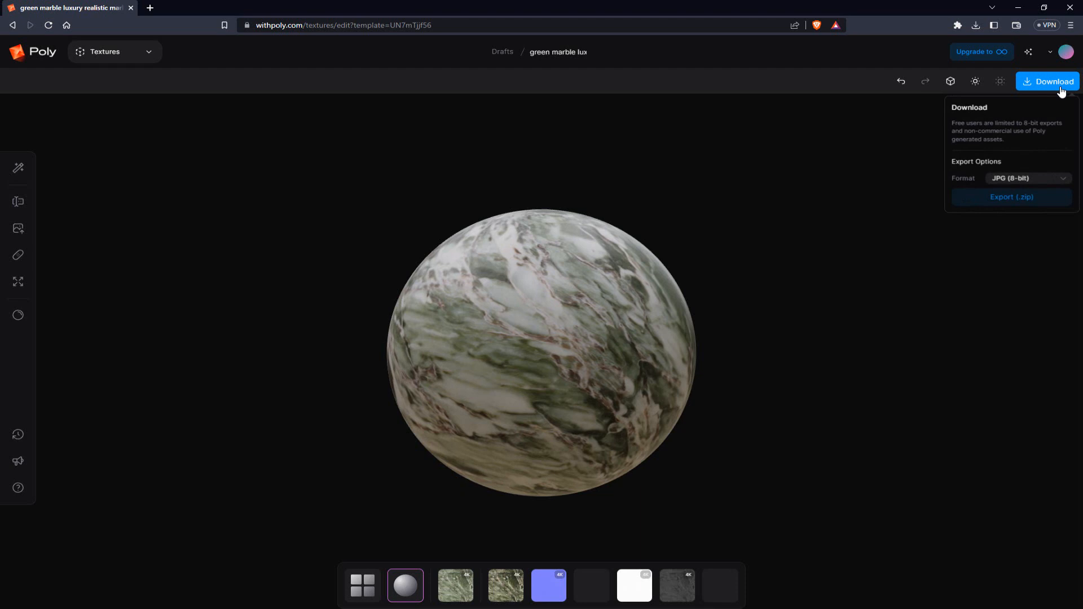
pyautogui.click(996, 204)
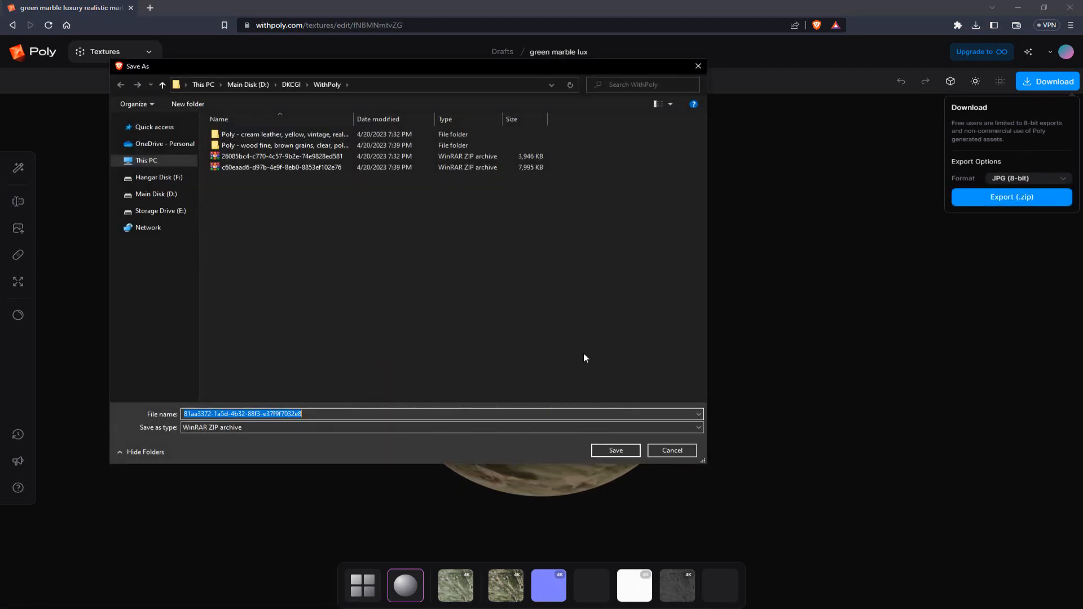
pyautogui.click(616, 450)
# Extract the downloaded green marble archive in place within the WithPoly folder and look through its texture maps.
pyautogui.click(975, 27)
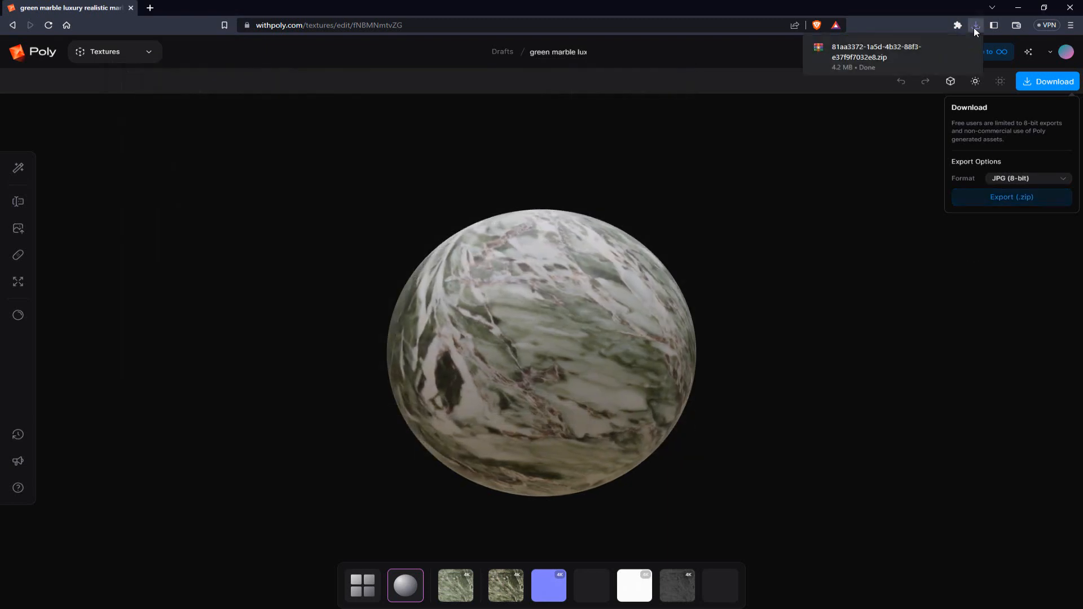
pyautogui.click(950, 48)
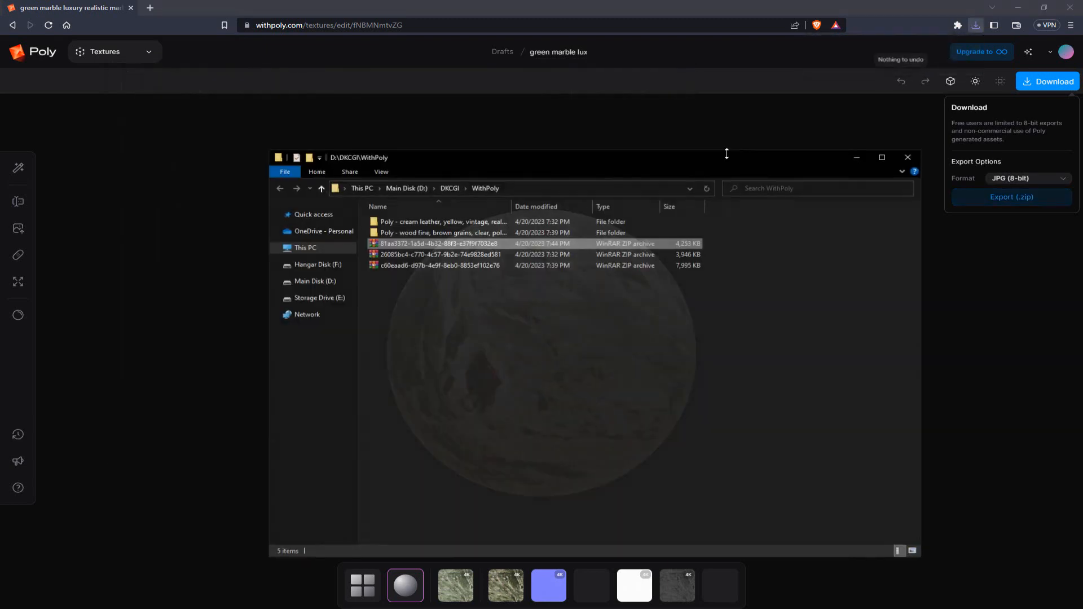
pyautogui.rightClick(454, 244)
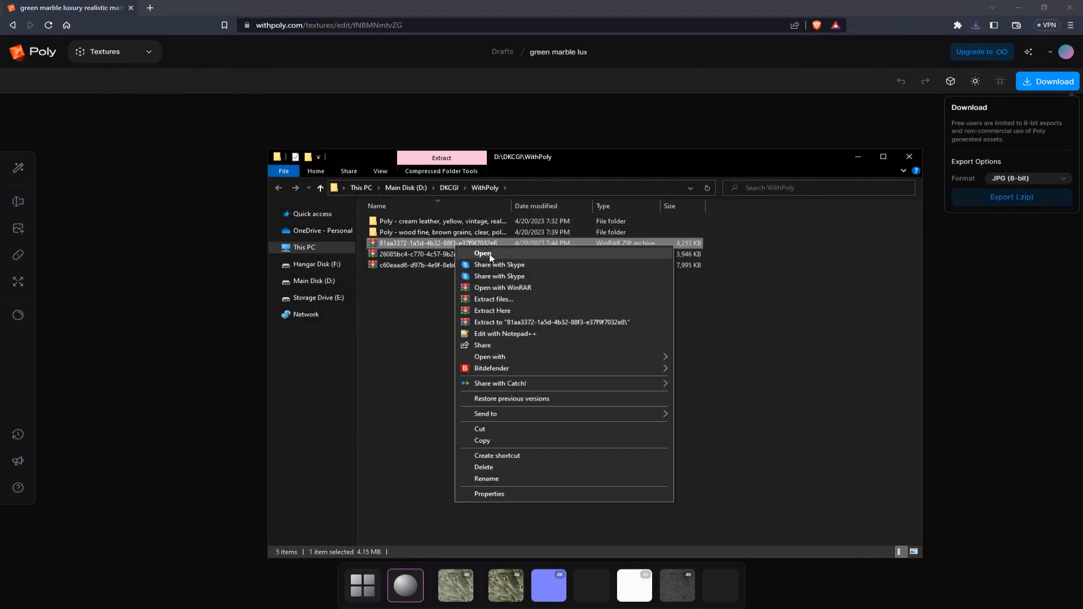
pyautogui.click(519, 311)
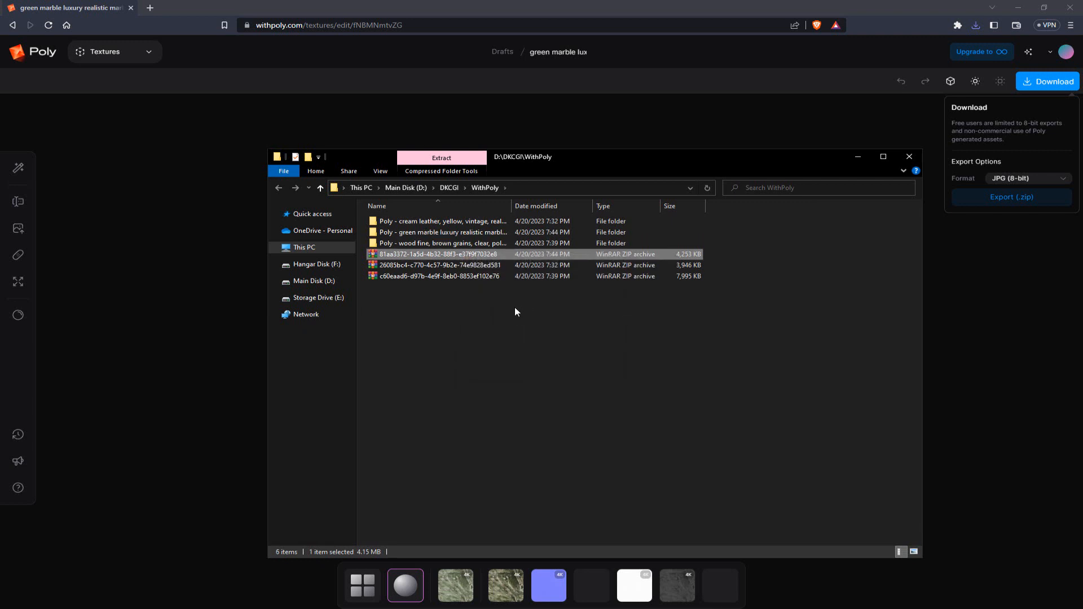
pyautogui.doubleClick(454, 236)
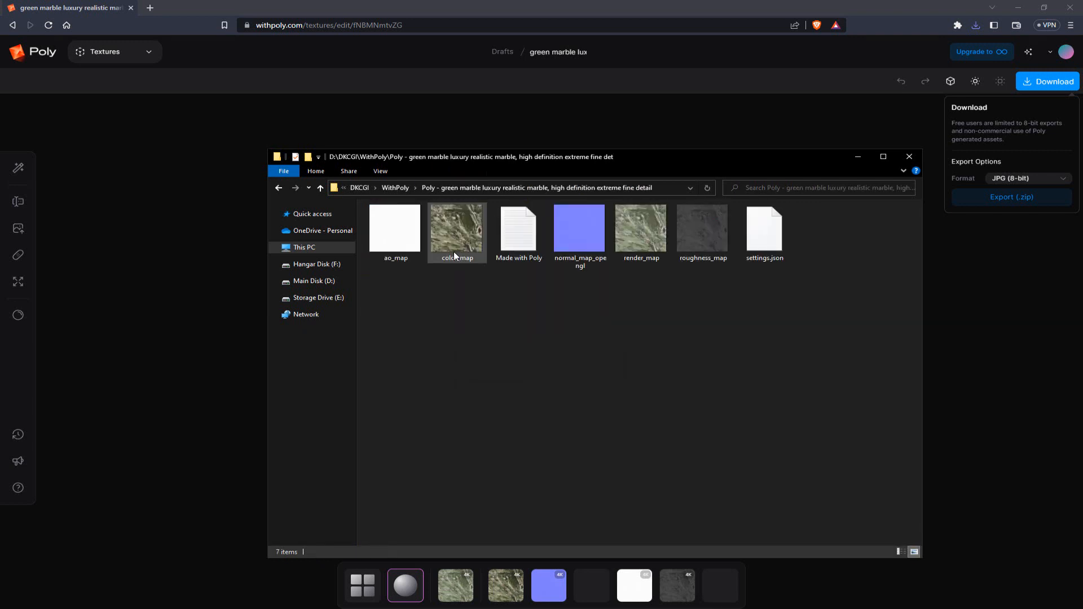
pyautogui.click(453, 251)
pyautogui.click(638, 248)
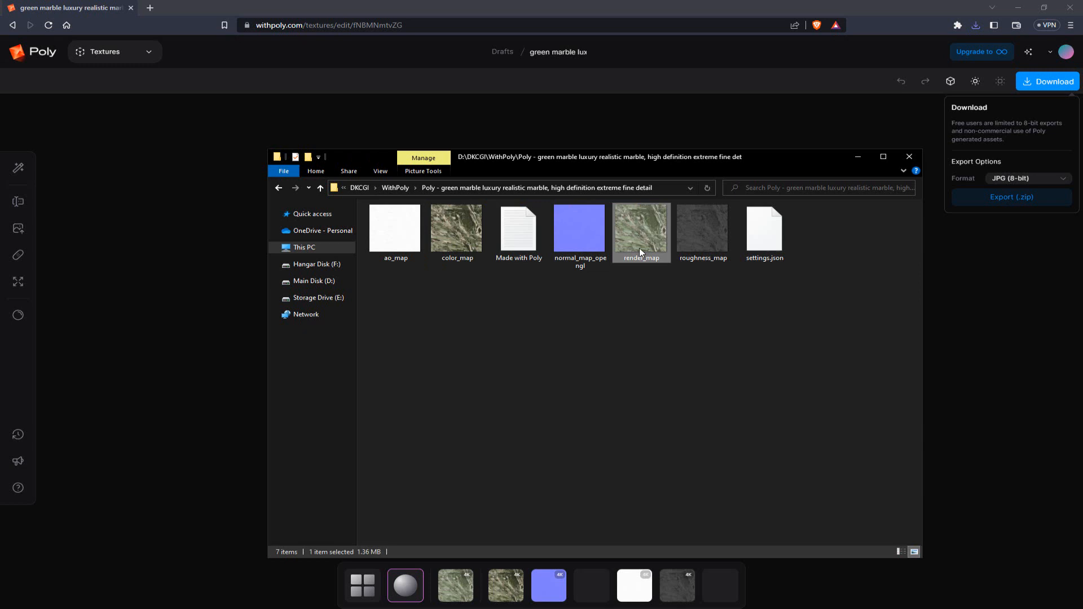
pyautogui.click(685, 242)
pyautogui.click(410, 240)
pyautogui.click(570, 237)
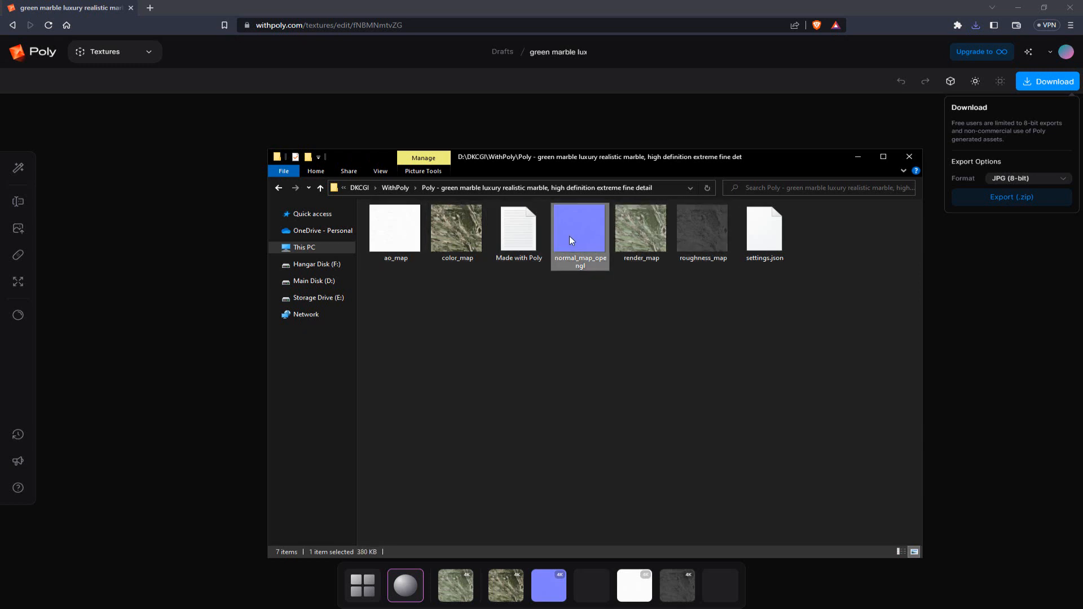
# Switch to 3ds Max and load the green marble color_map as the bitmap of the Pot_diff diffuse map.
pyautogui.moveTo(620, 160); pyautogui.dragTo(0, 200)
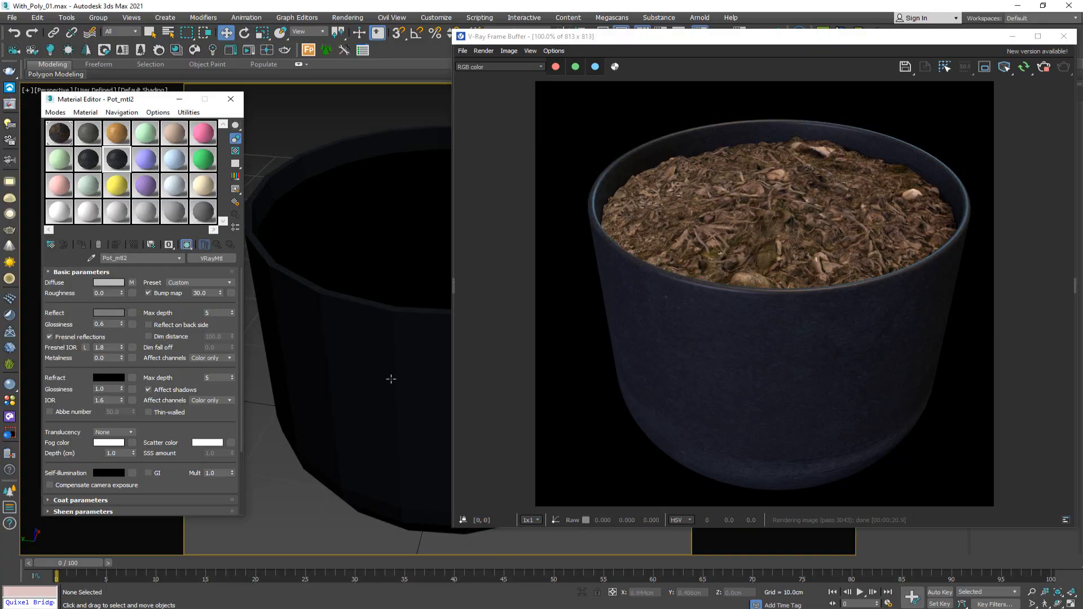
pyautogui.click(132, 283)
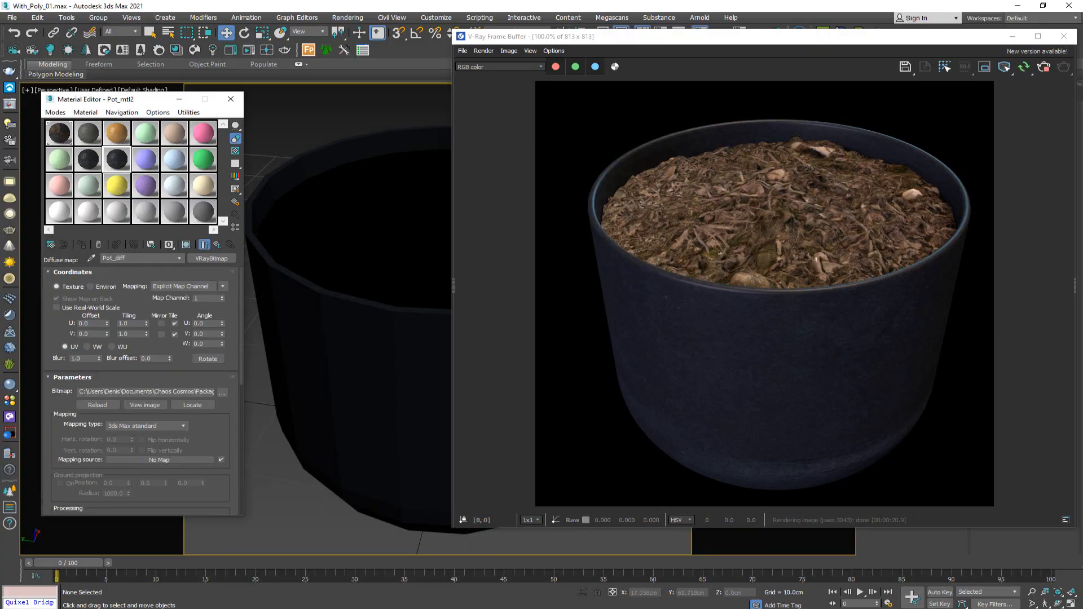
pyautogui.moveTo(0, 192); pyautogui.dragTo(686, 134)
pyautogui.moveTo(504, 207); pyautogui.dragTo(198, 395)
pyautogui.click(218, 398)
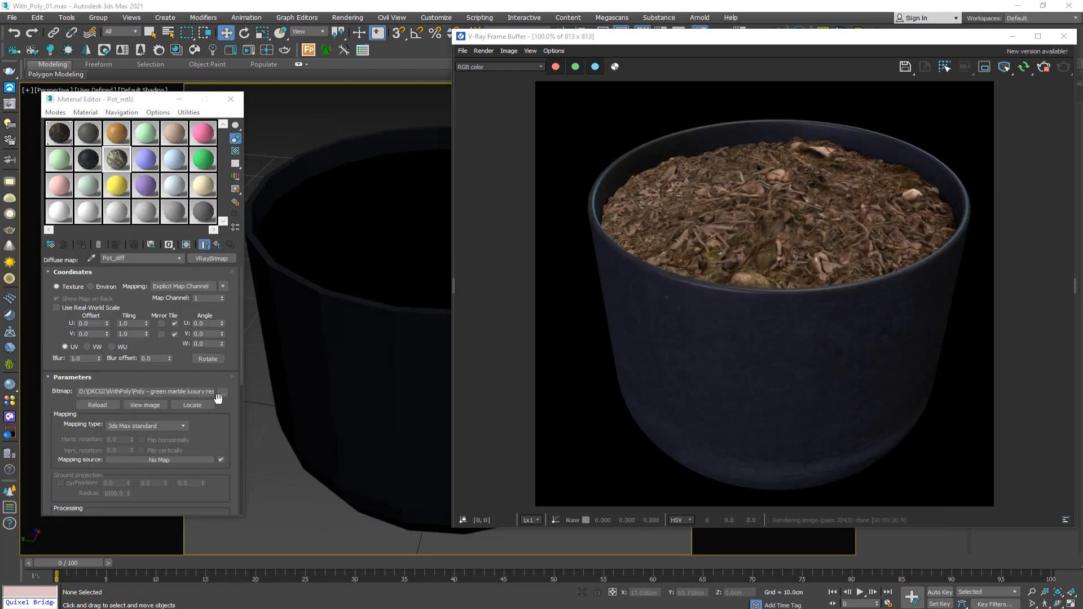
# Place the marble Pot_mtl2 as an instance in sub-material 1 of the Plant Pot 006 Multi/Sub-Object material.
pyautogui.click(65, 140)
pyautogui.moveTo(120, 165); pyautogui.dragTo(158, 326)
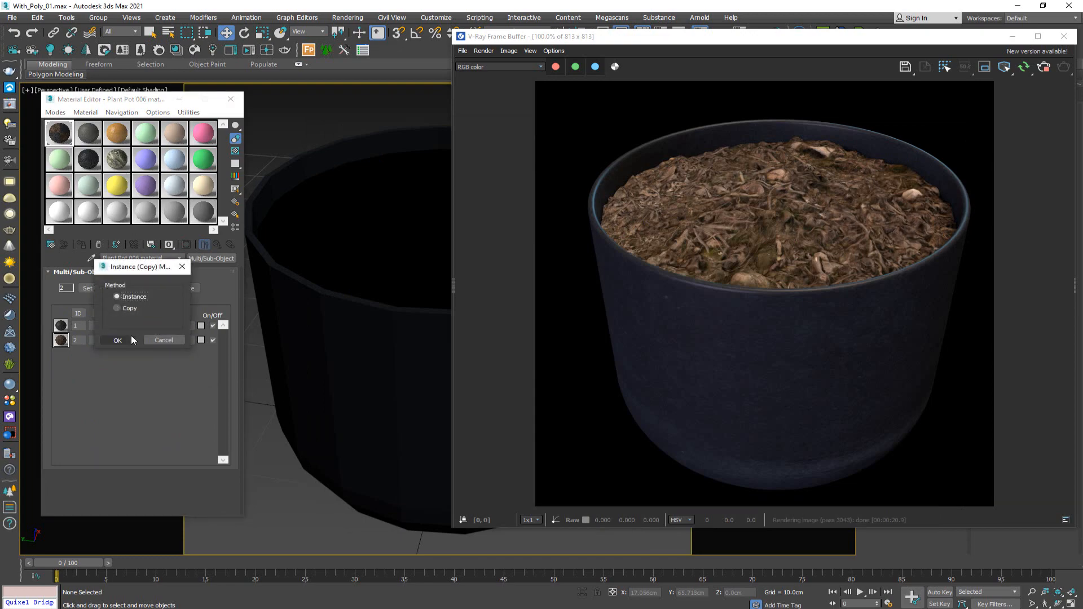
pyautogui.click(132, 340)
pyautogui.click(118, 162)
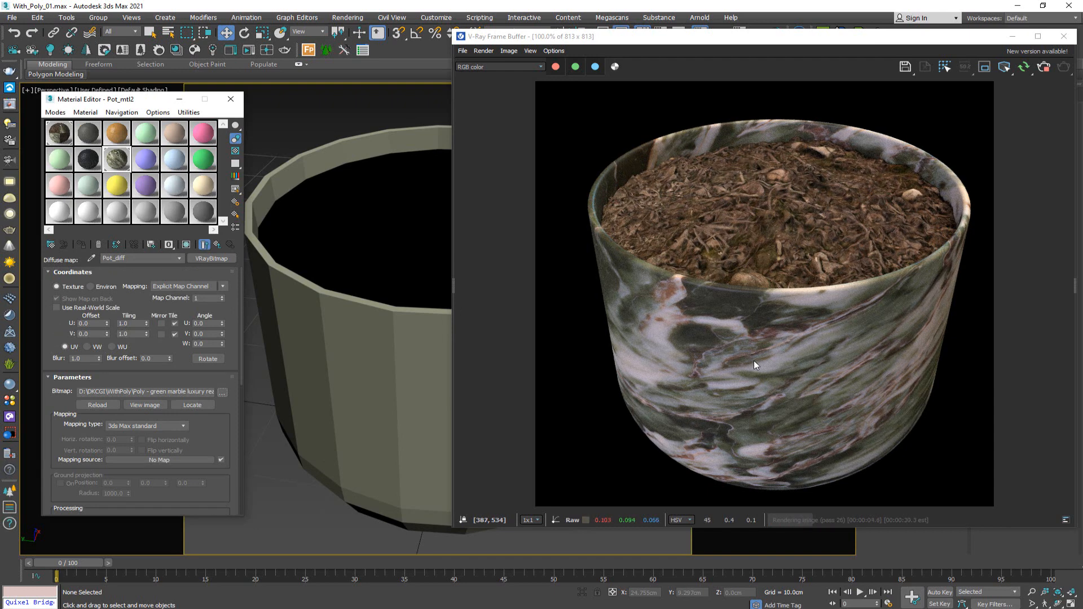
# Assign a VRayNormalMap to the bump map slot of the Pot_mtl2 material.
pyautogui.click(217, 247)
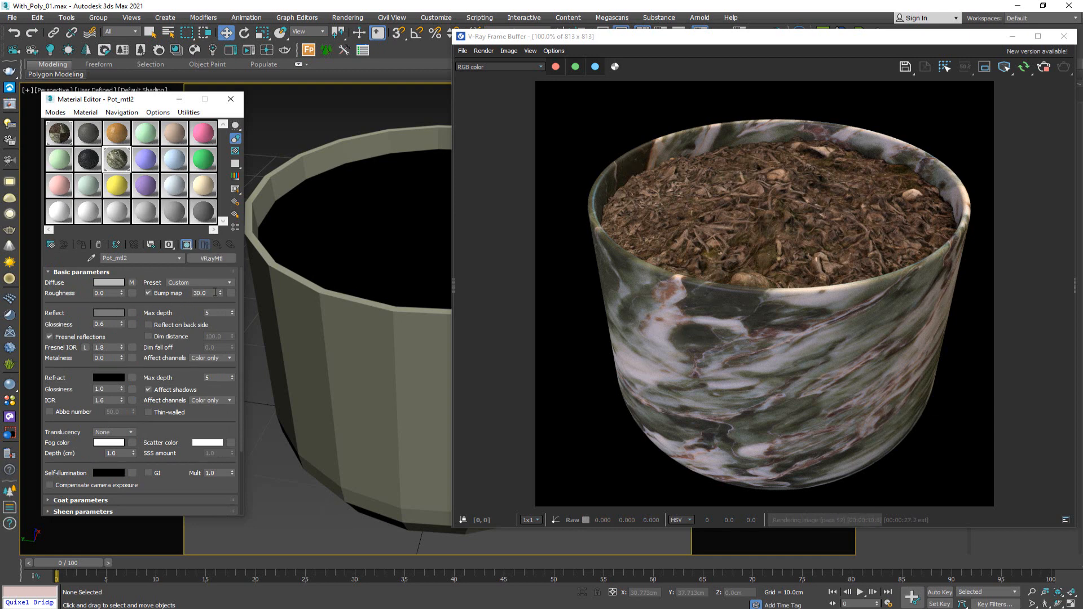
pyautogui.click(231, 292)
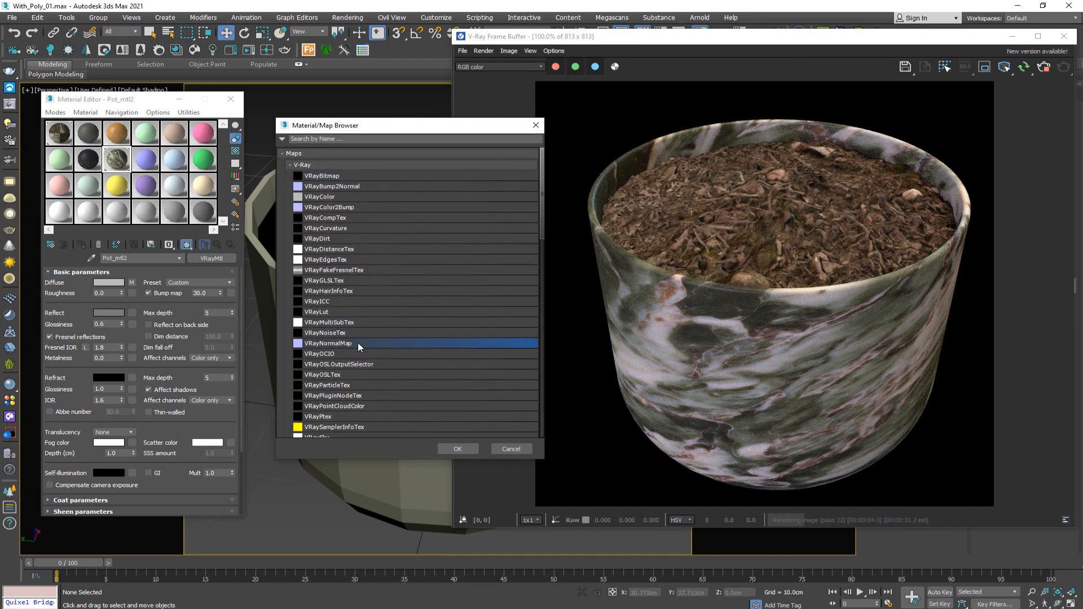
pyautogui.doubleClick(358, 345)
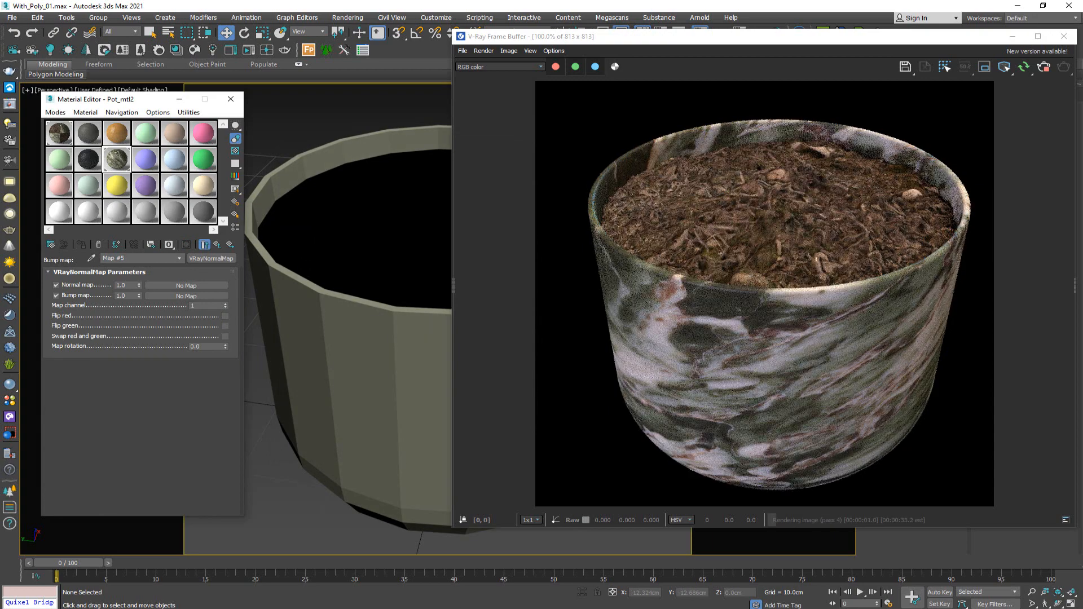
# Preview the green marble normal_map_opengl image and load it as the normal map of the VRayNormalMap.
pyautogui.hotkey('alt', 'Tab')
pyautogui.click(623, 209)
pyautogui.doubleClick(630, 228)
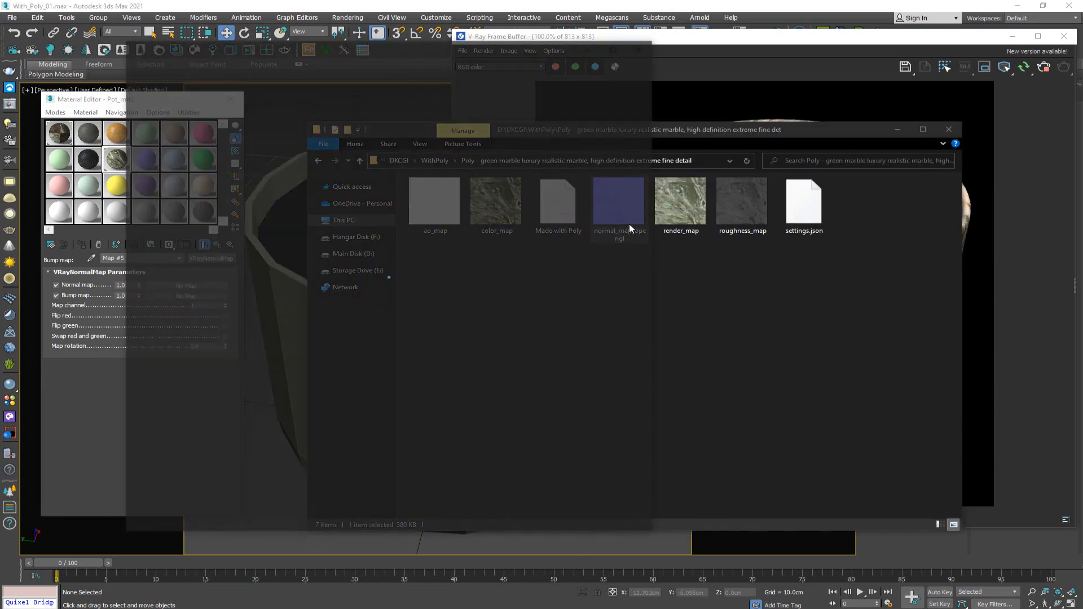
pyautogui.scroll(2, 436, 314)
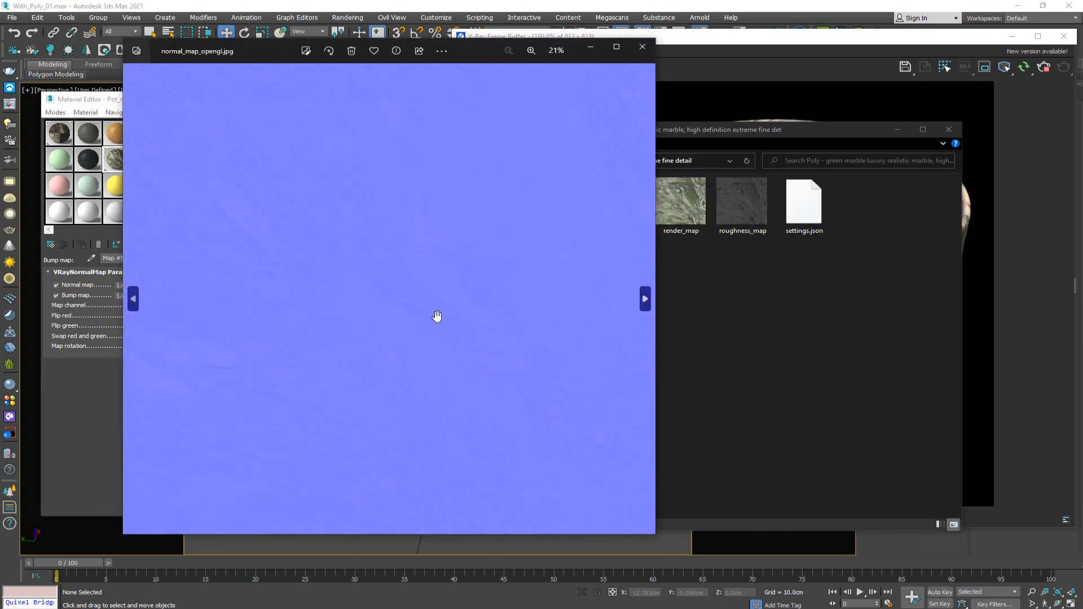
pyautogui.click(642, 48)
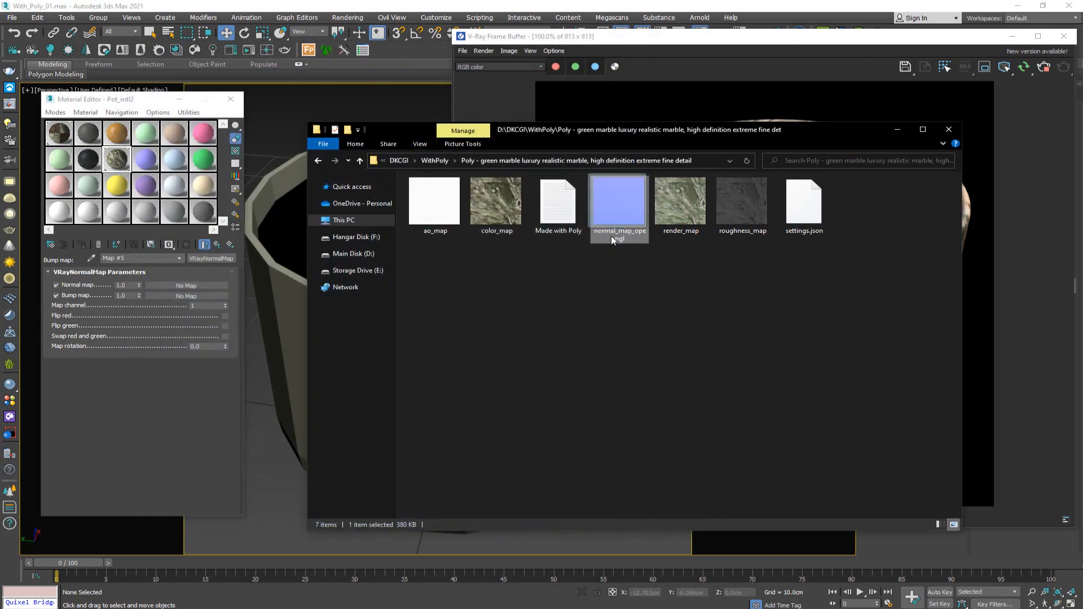
pyautogui.moveTo(618, 226); pyautogui.dragTo(185, 288)
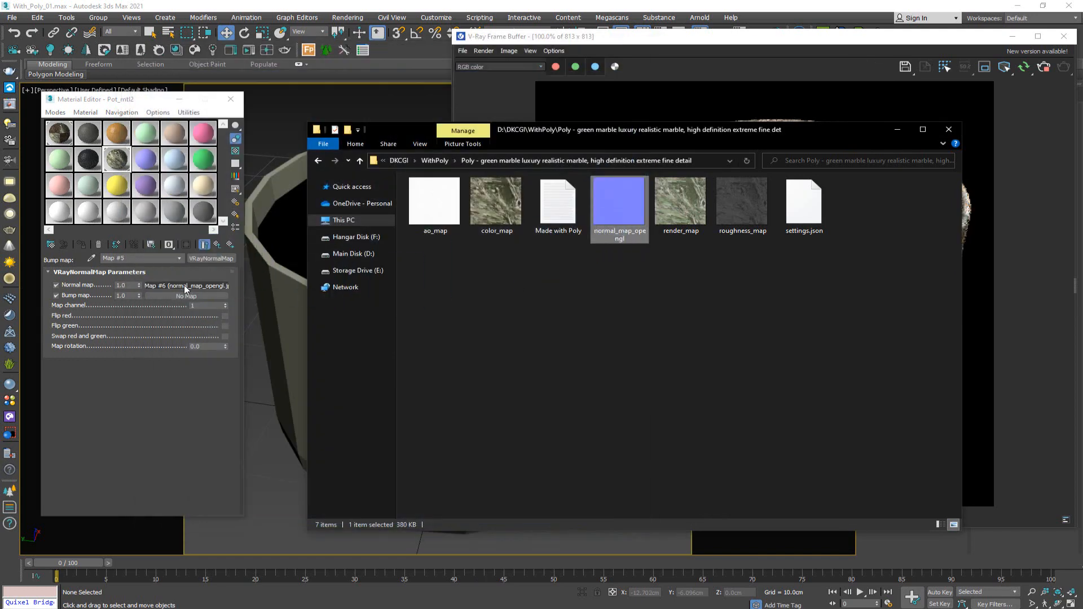
pyautogui.click(182, 374)
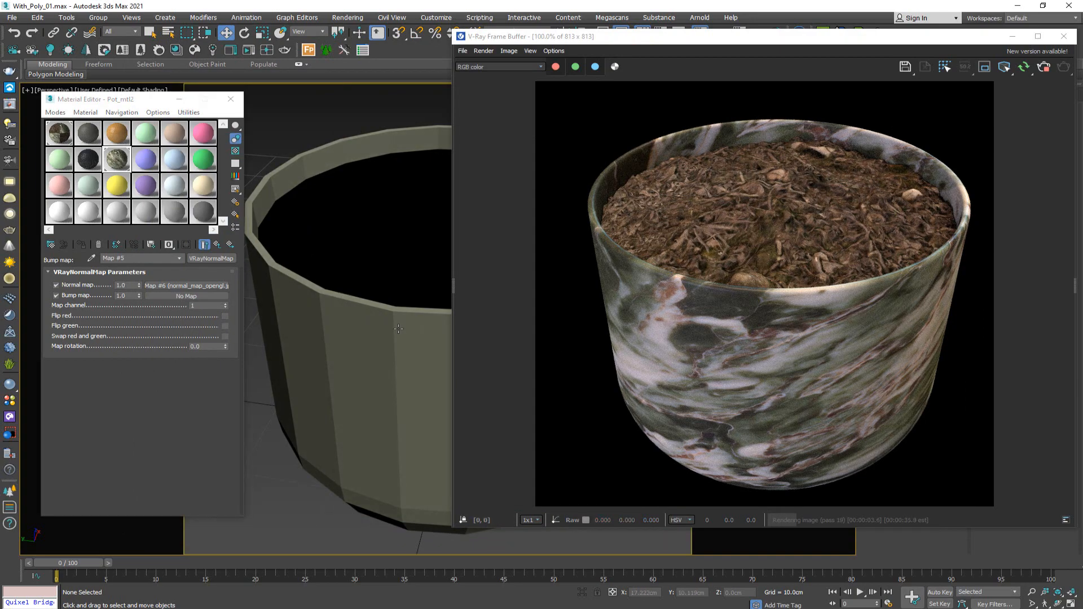
# Assign a VRayBitmap to the reflection glossiness slot of the Pot_mtl2 material.
pyautogui.scroll(5, 399, 328)
pyautogui.keyDown('alt'); pyautogui.moveTo(399, 341); pyautogui.dragTo(361, 305, button='middle'); pyautogui.keyUp('alt')
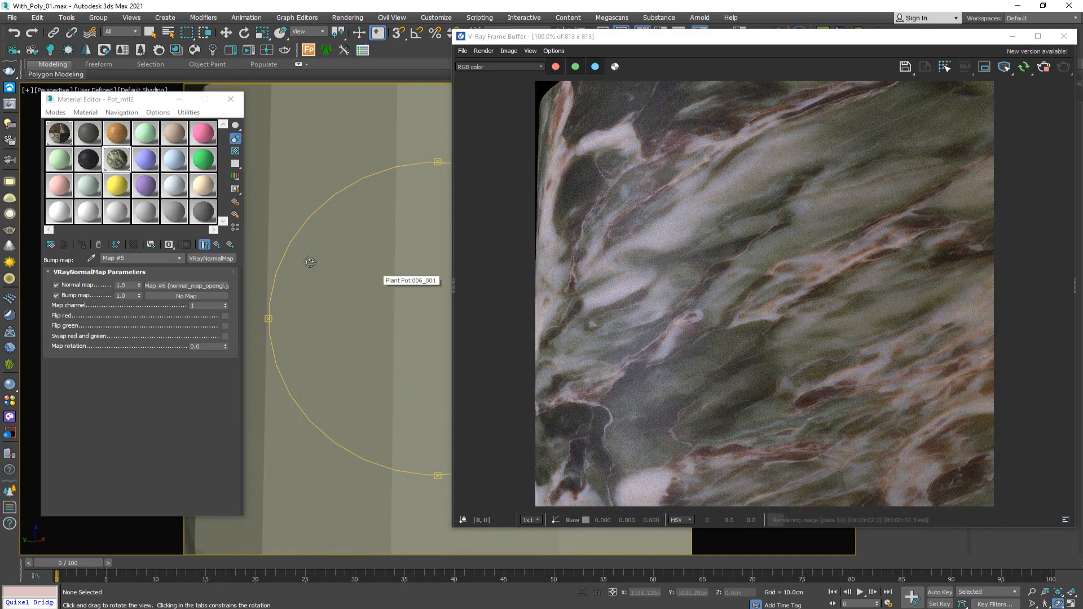
pyautogui.click(218, 244)
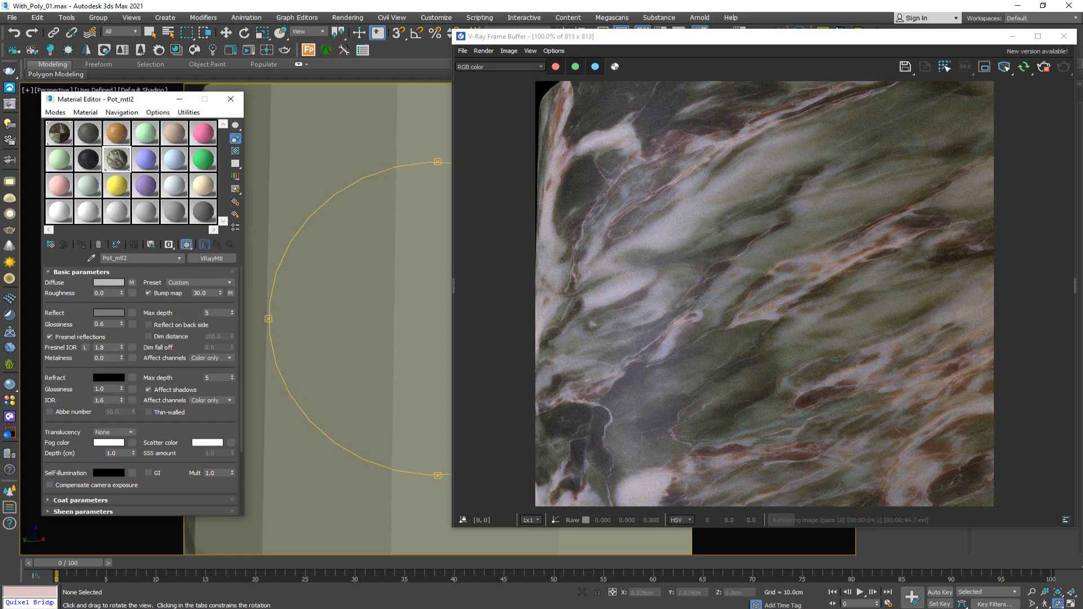
pyautogui.hotkey('alt', 'Tab')
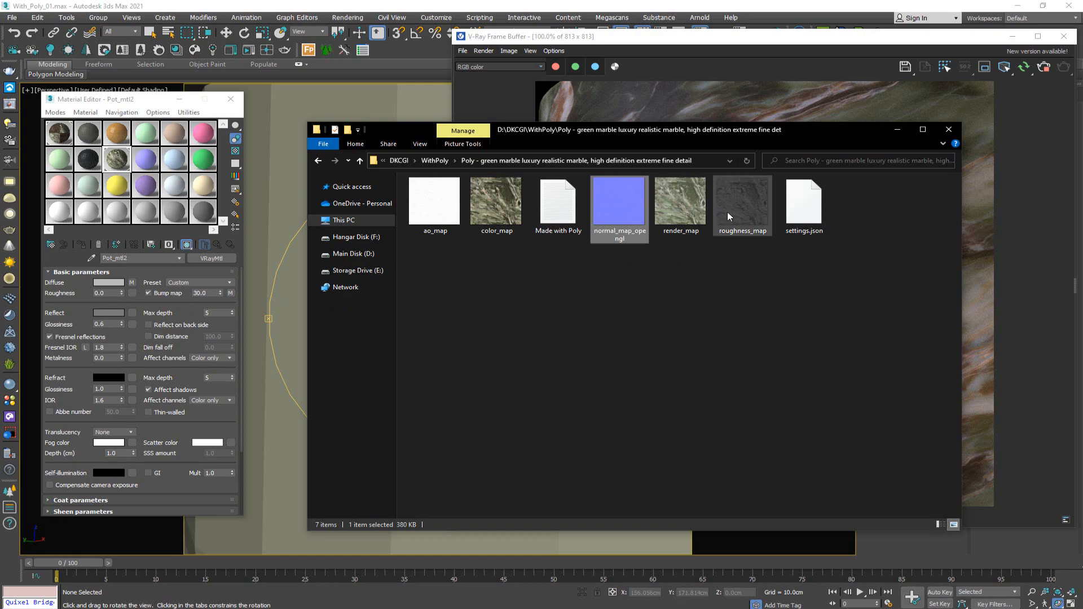
pyautogui.moveTo(726, 212); pyautogui.dragTo(131, 326)
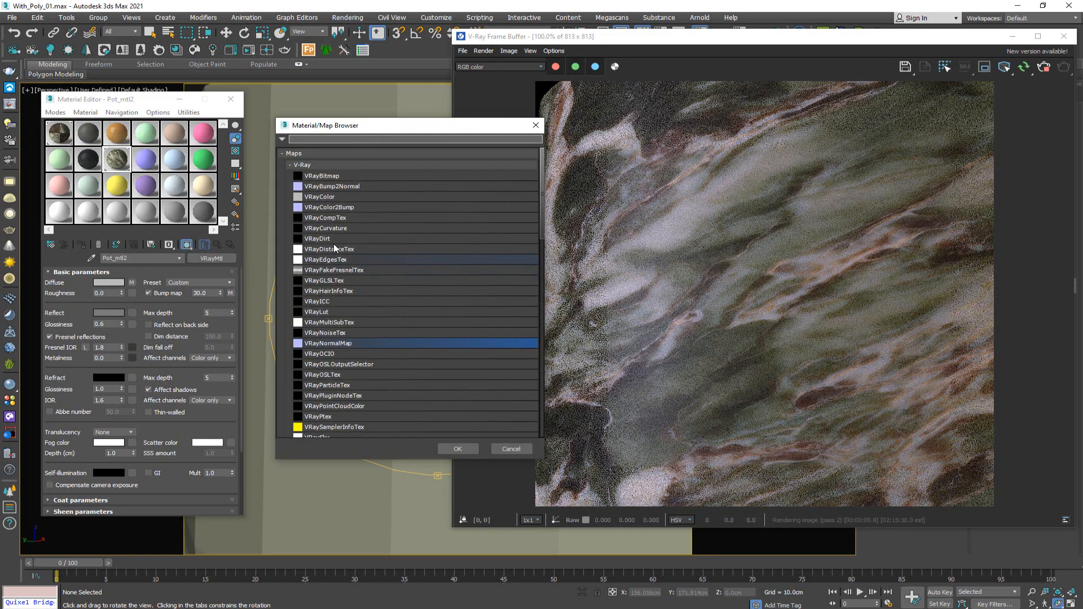
pyautogui.doubleClick(329, 176)
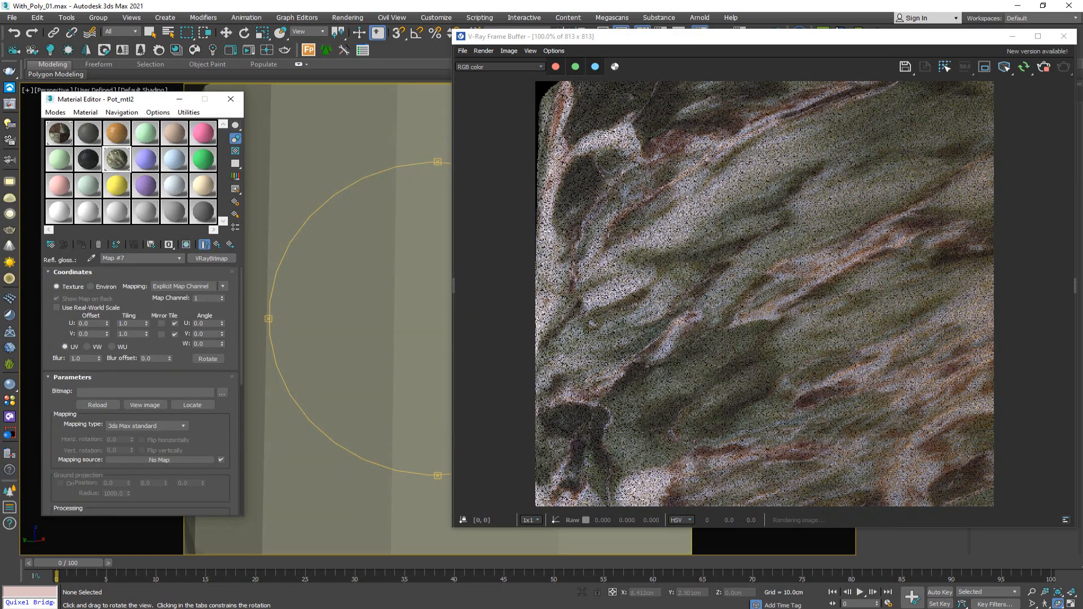
# Load the green marble roughness_map as the bitmap of the reflection glossiness map.
pyautogui.hotkey('alt', 'Tab')
pyautogui.moveTo(286, 366); pyautogui.dragTo(203, 392)
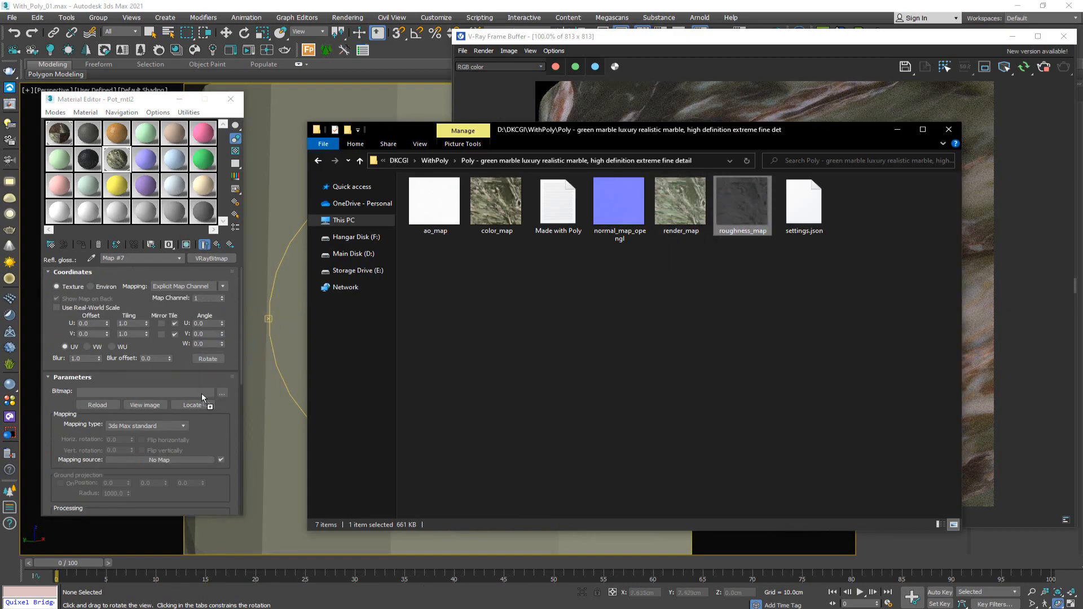
pyautogui.click(221, 406)
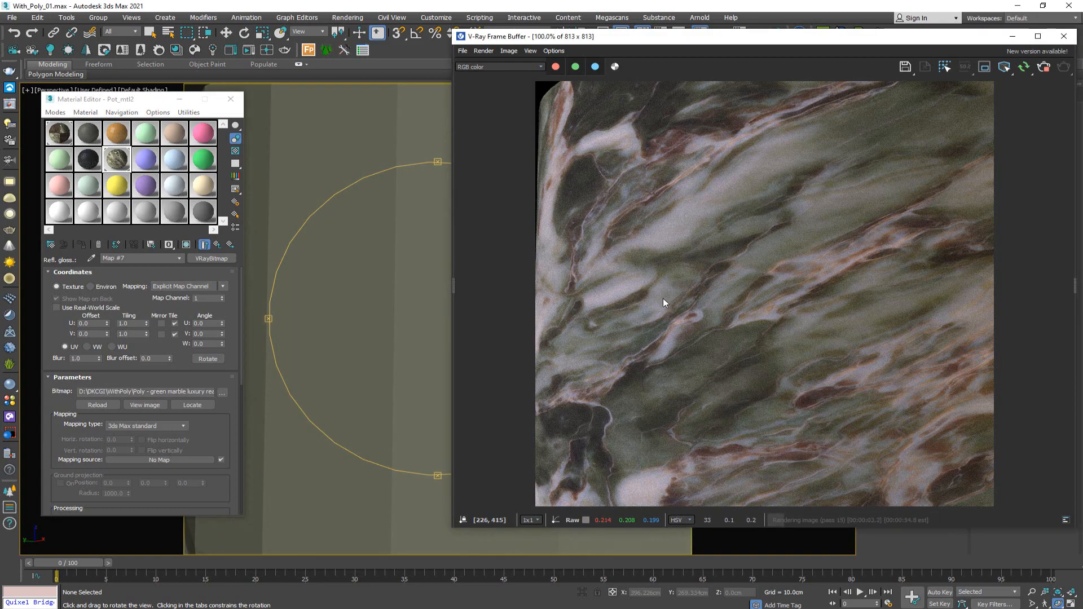
# Set the amount of the reflection glossiness map in the Pot_mtl2 material to 15.
pyautogui.moveTo(396, 336); pyautogui.dragTo(343, 312)
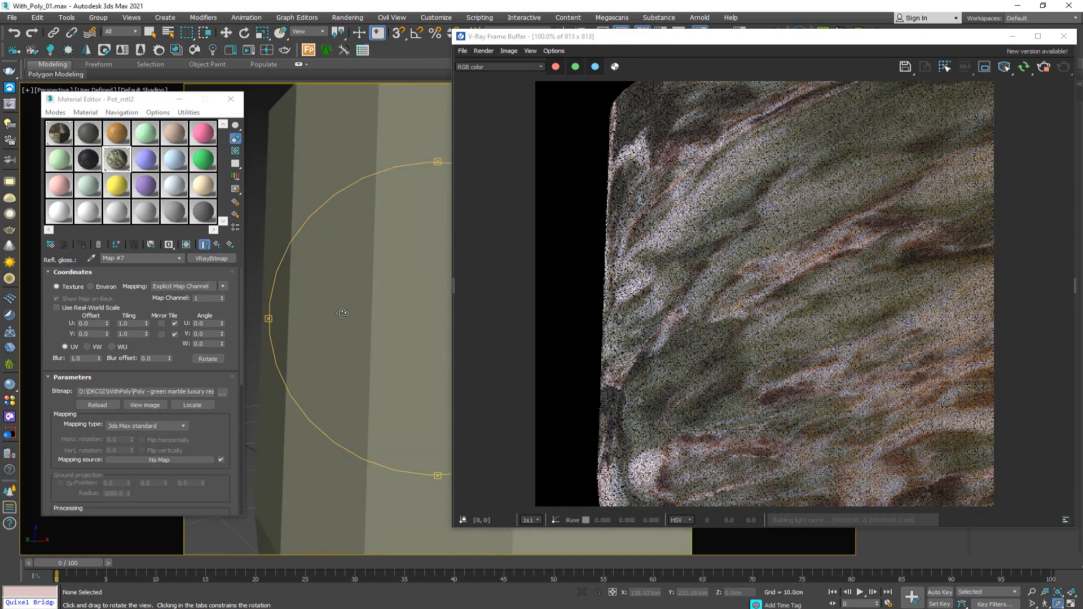
pyautogui.click(218, 244)
pyautogui.scroll(-3, 113, 406)
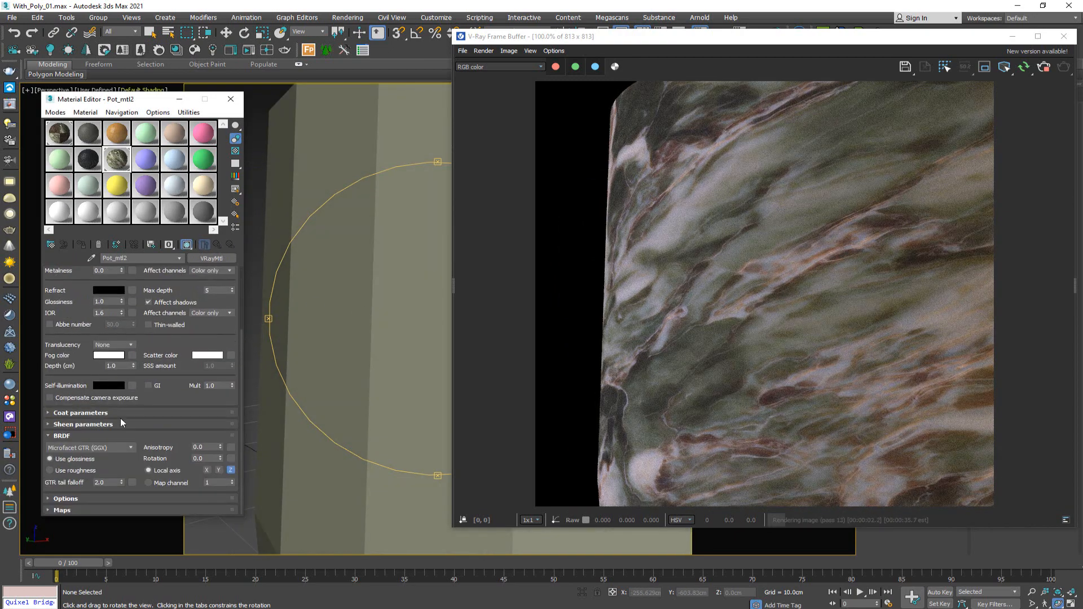
pyautogui.click(127, 510)
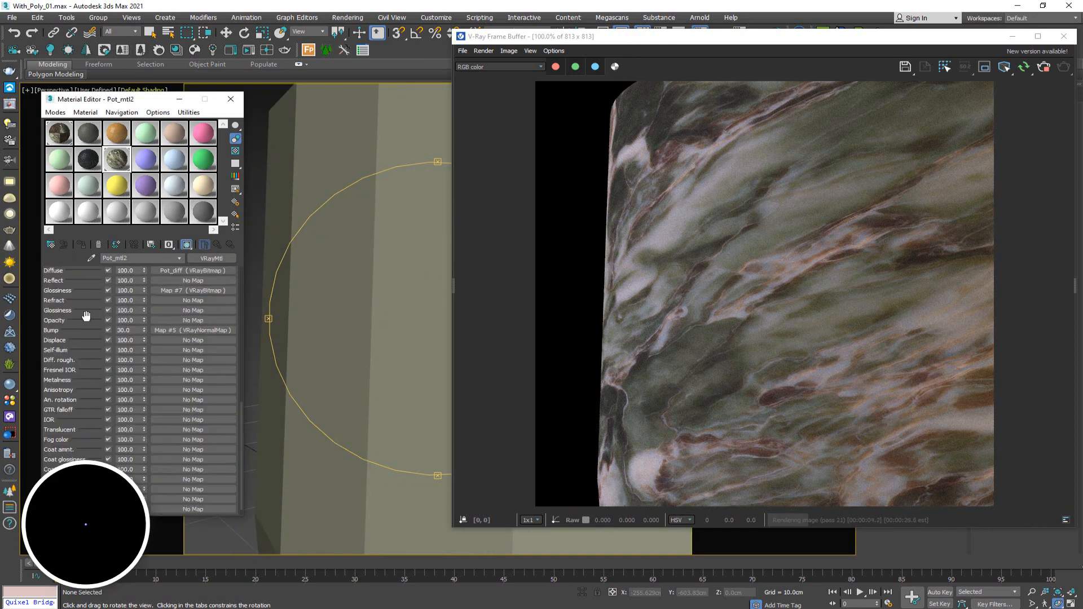
pyautogui.scroll(1, 87, 317)
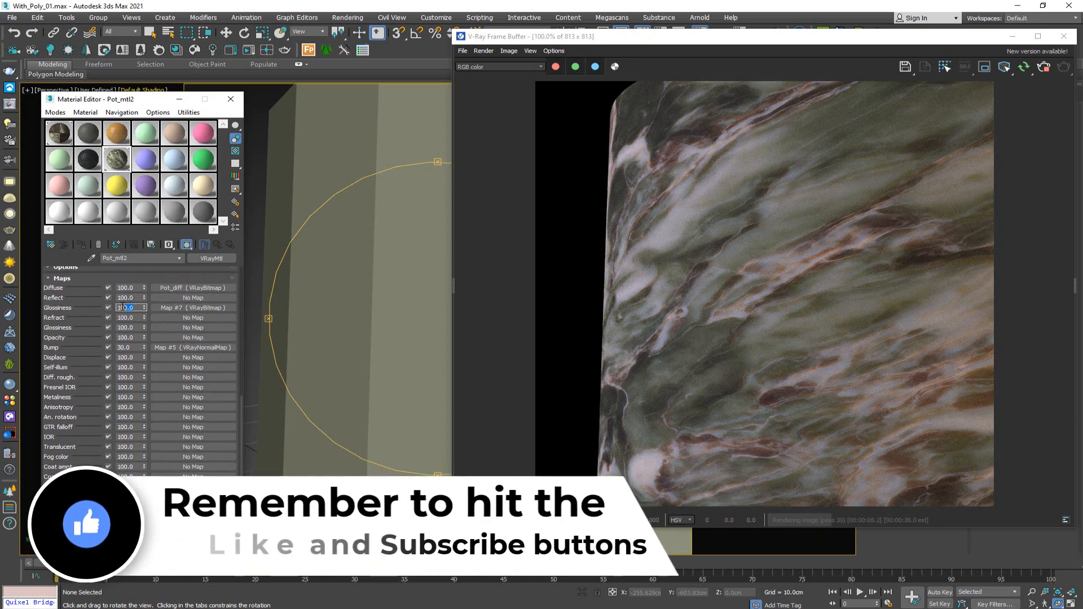
pyautogui.doubleClick(125, 307)
pyautogui.press('Return')
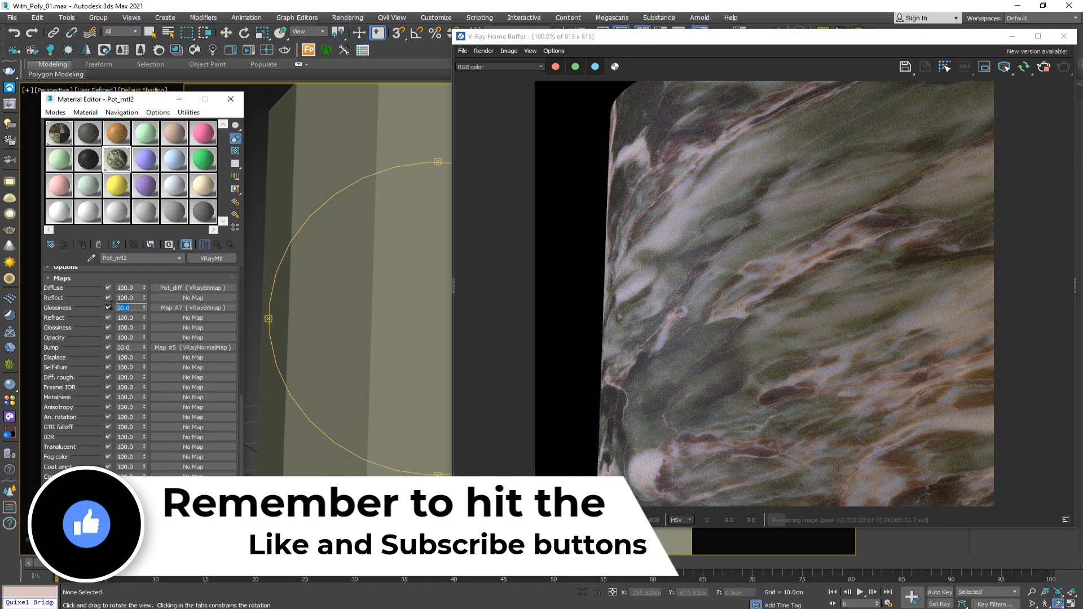
pyautogui.write('15')
pyautogui.press('Return')
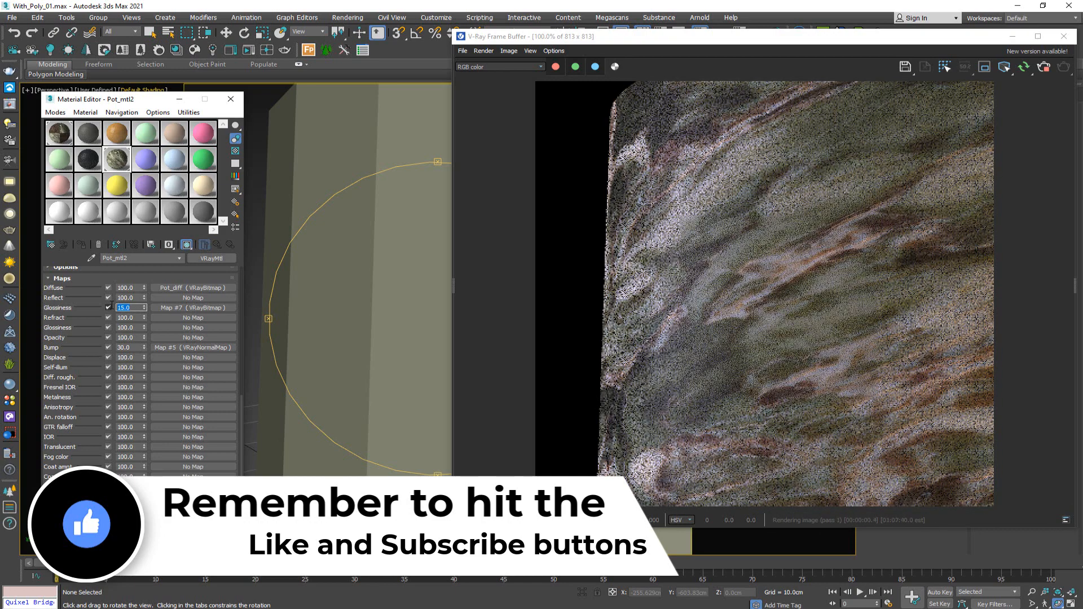
# Brighten the reflection color of the Pot_mtl2 material to a neutral grey with a value of 173.
pyautogui.scroll(10, 69, 403)
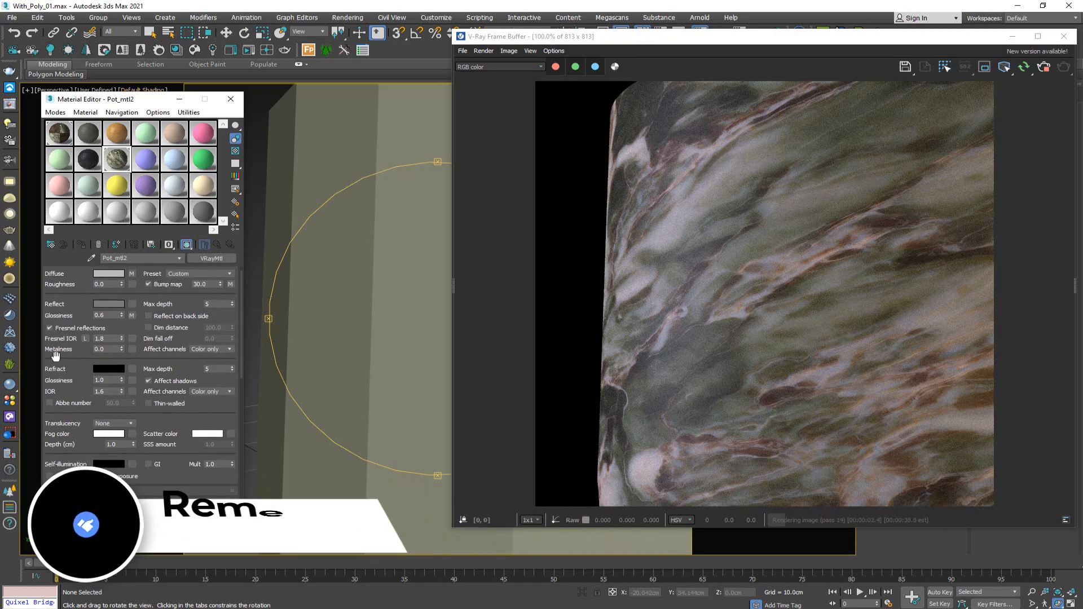
pyautogui.click(108, 313)
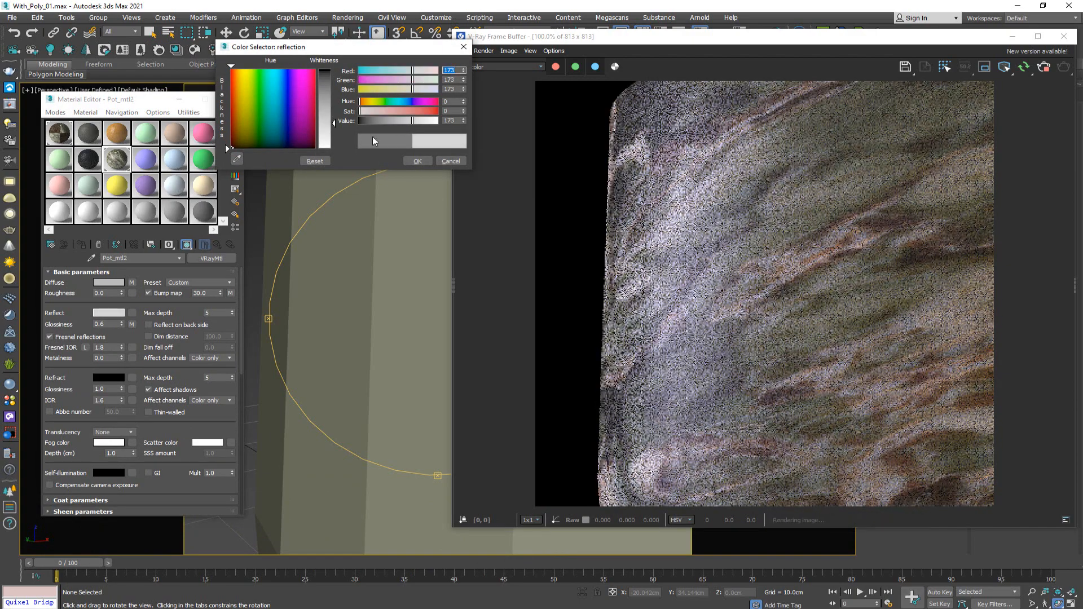
pyautogui.click(417, 161)
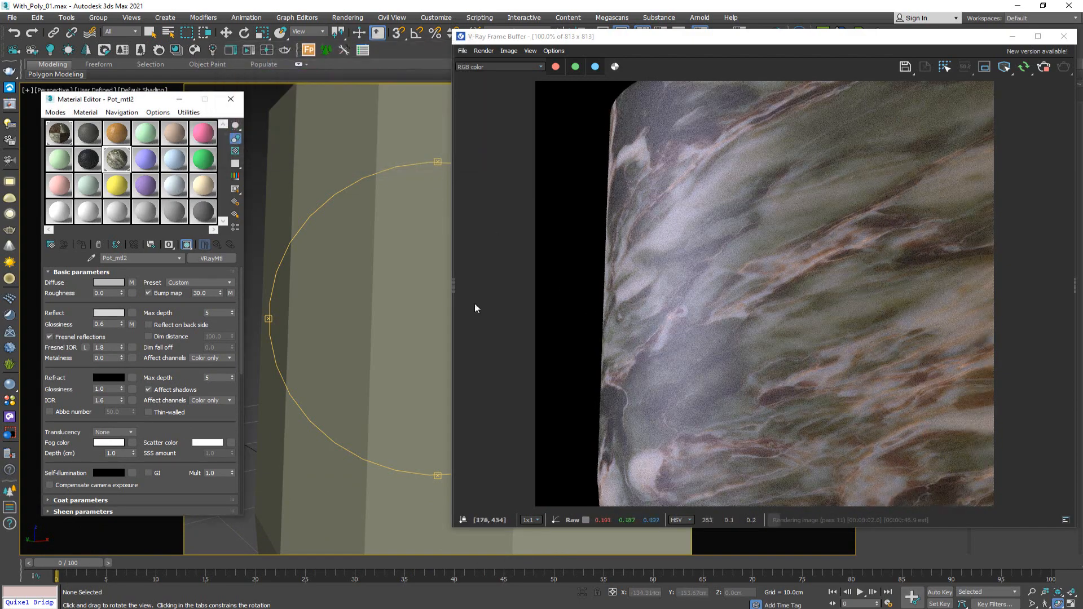
pyautogui.moveTo(439, 304); pyautogui.dragTo(415, 295)
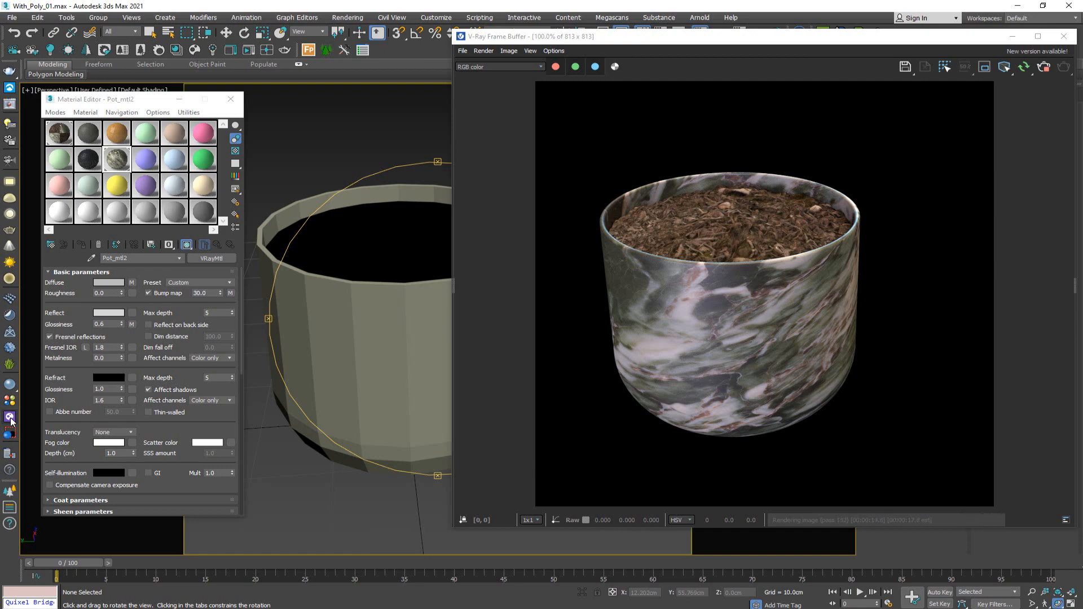
# Bring the Soil_mtl sub-material of Plant Pot 006 material into a sample slot, duplicate it and rename the duplicate Soil_mtl2.
pyautogui.moveTo(367, 318); pyautogui.dragTo(382, 269)
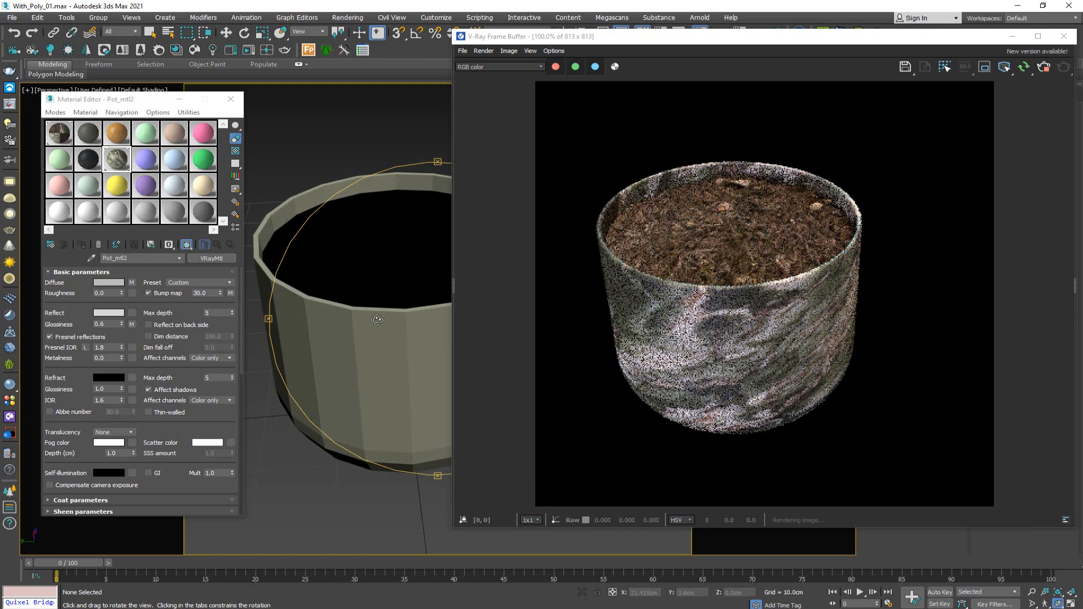
pyautogui.click(59, 133)
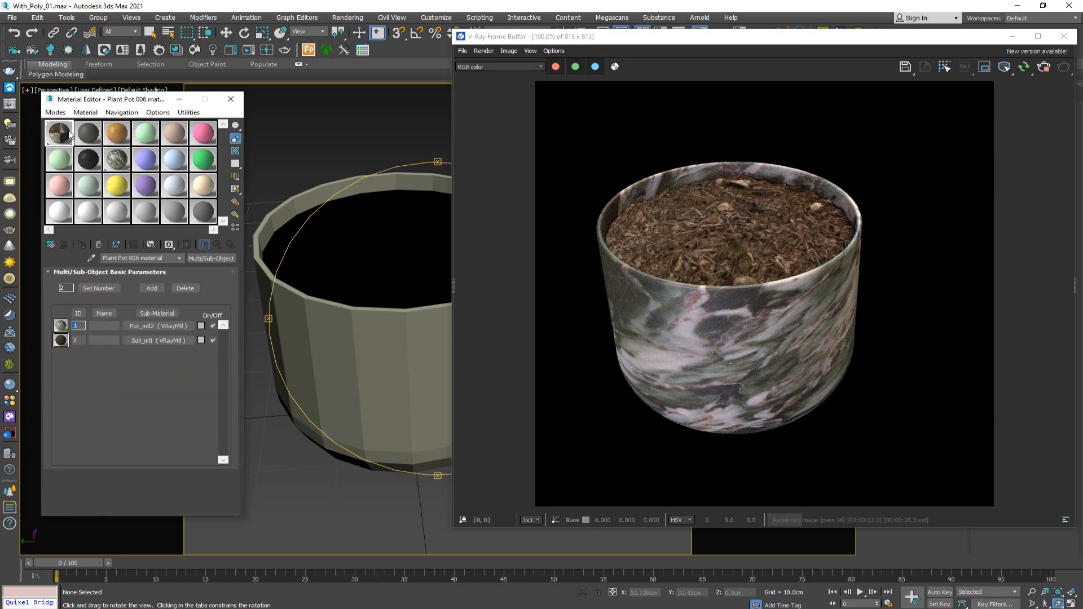
pyautogui.moveTo(151, 340); pyautogui.dragTo(114, 214)
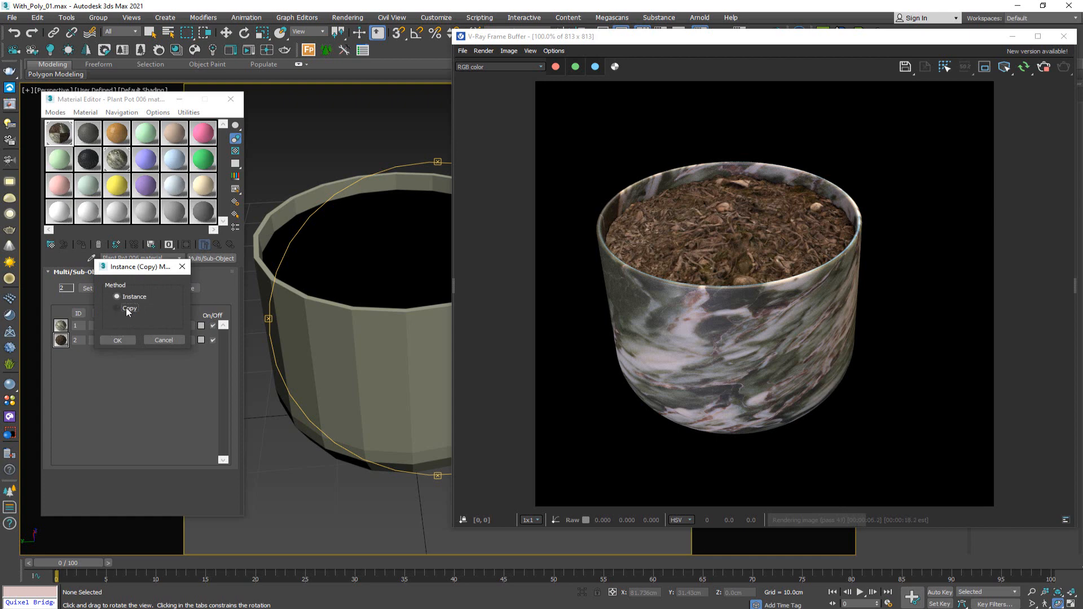
pyautogui.click(117, 340)
pyautogui.click(115, 191)
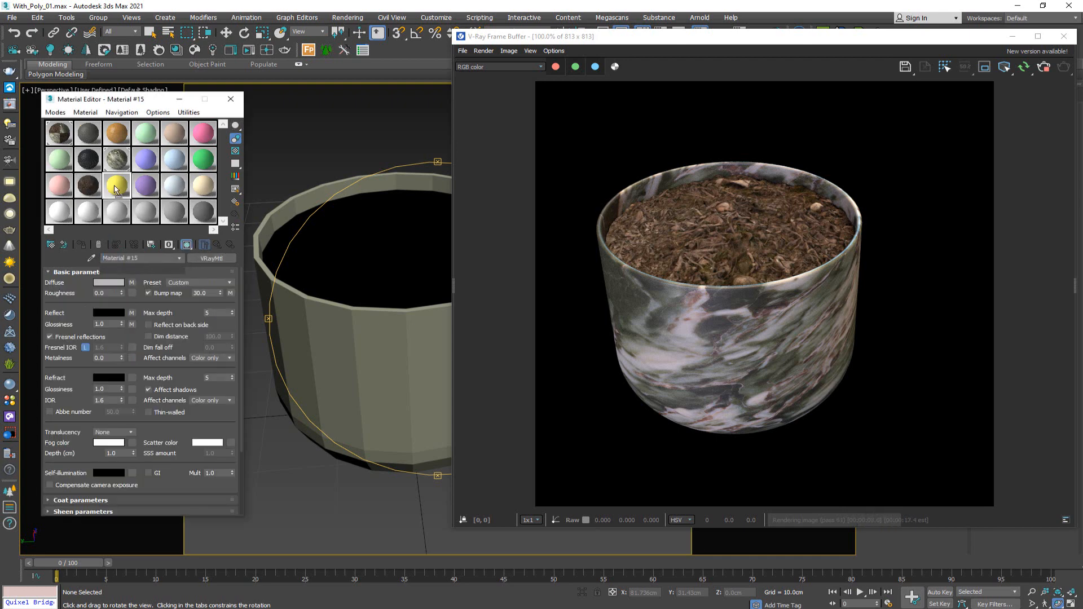
pyautogui.click(133, 257)
pyautogui.write('2')
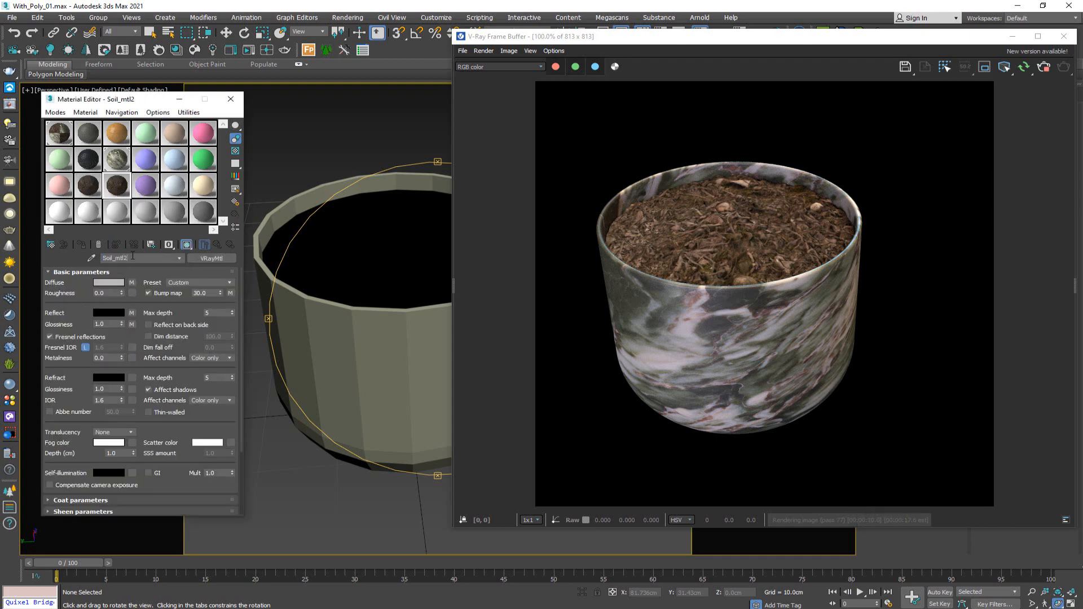
# Replace the second sub-material of Plant Pot 006 material with Soil_mtl2.
pyautogui.click(64, 141)
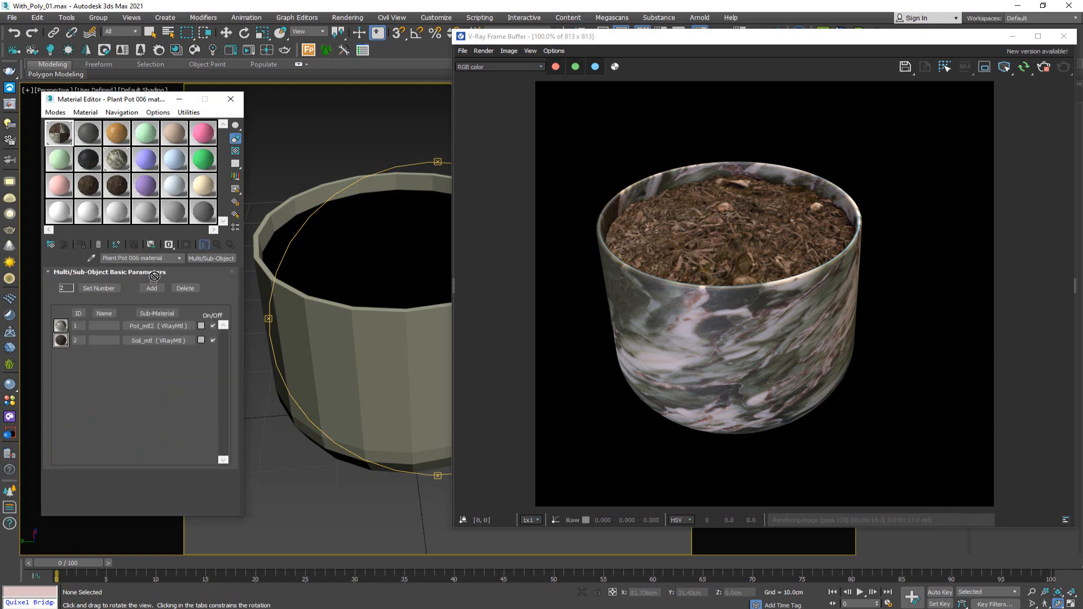
pyautogui.moveTo(156, 338); pyautogui.dragTo(156, 340)
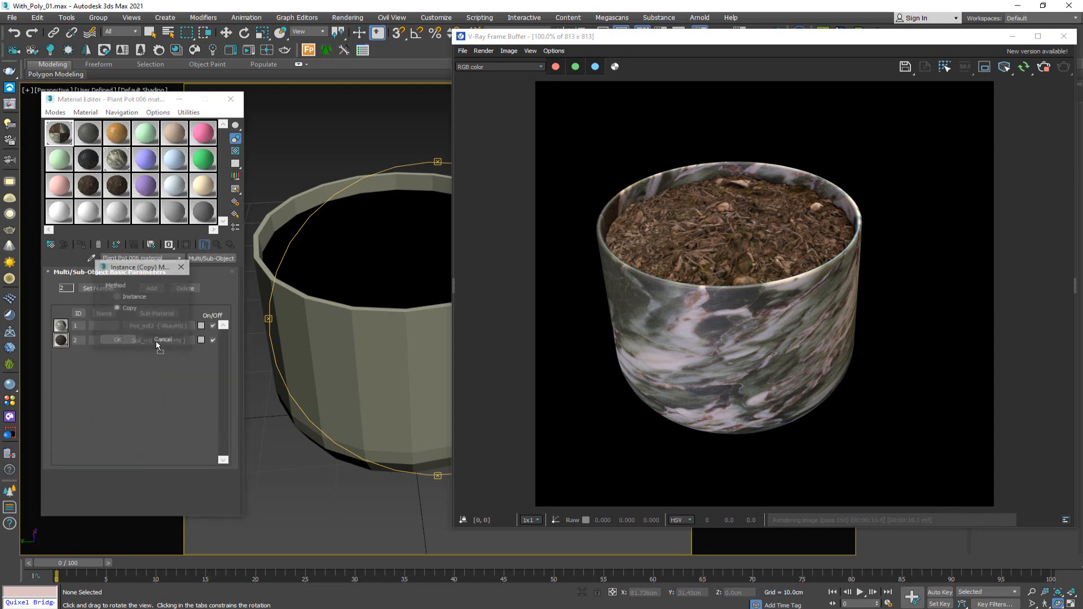
pyautogui.click(119, 339)
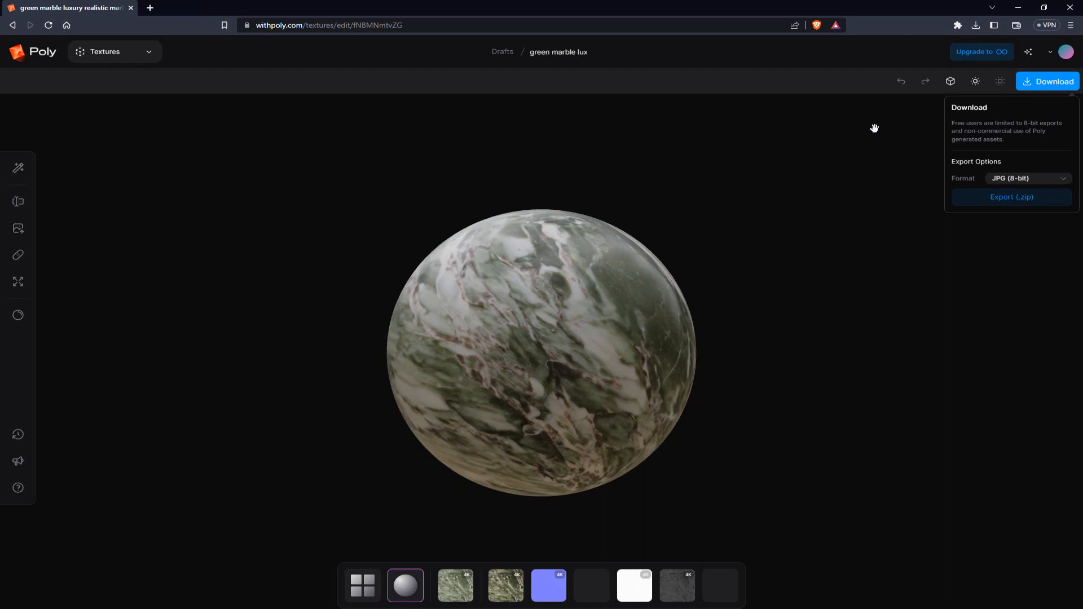
# Switch to the Poly website in the browser, open its texture gallery and search for "soil".
pyautogui.moveTo(335, 25); pyautogui.dragTo(474, 26)
pyautogui.press('BackSpace')
pyautogui.press('Return')
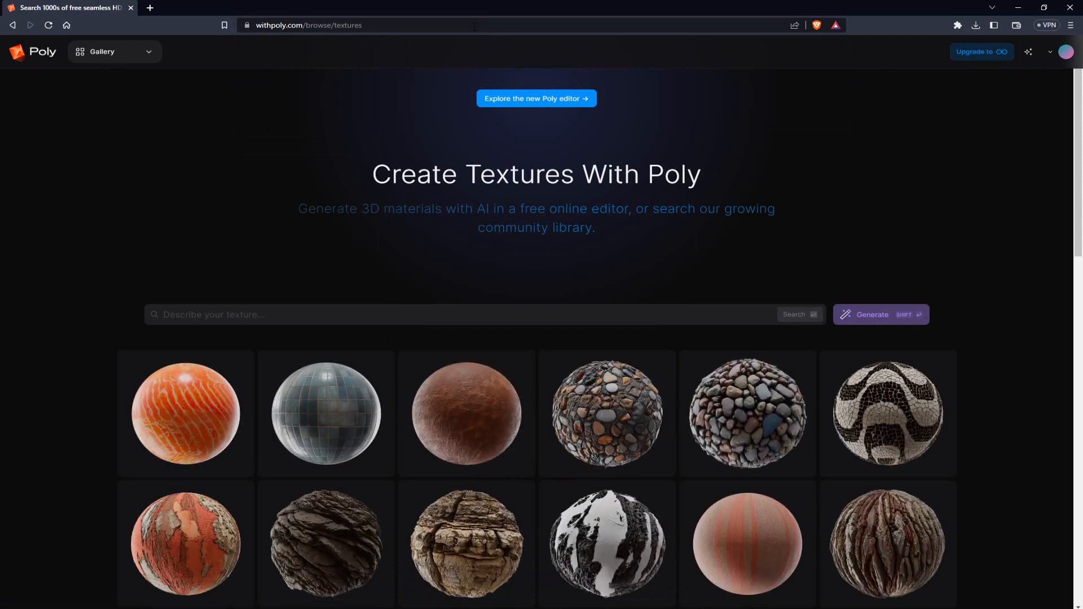
pyautogui.click(438, 309)
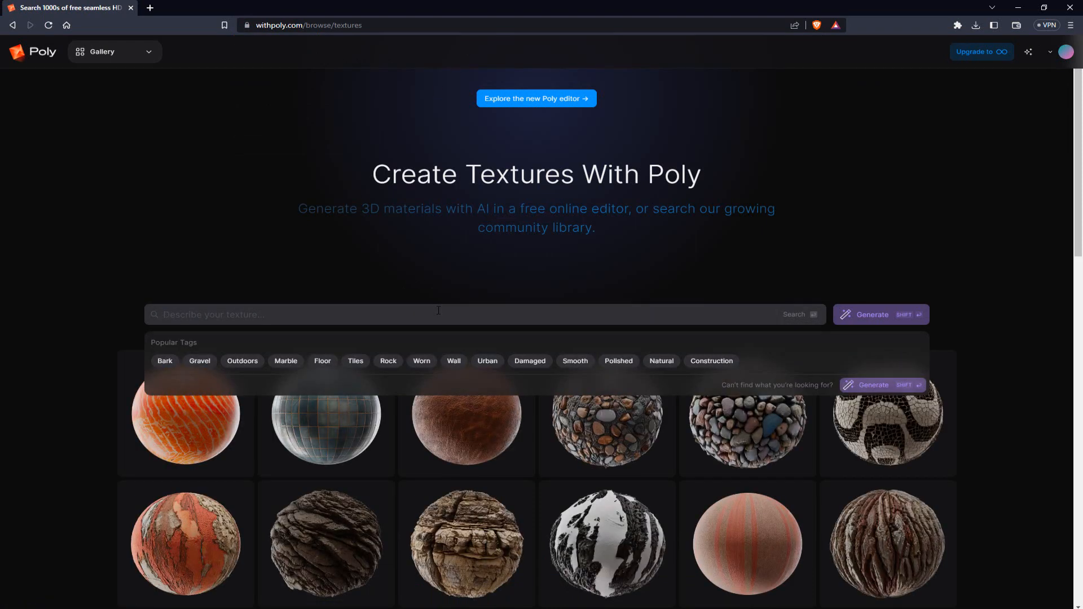
pyautogui.write('soil')
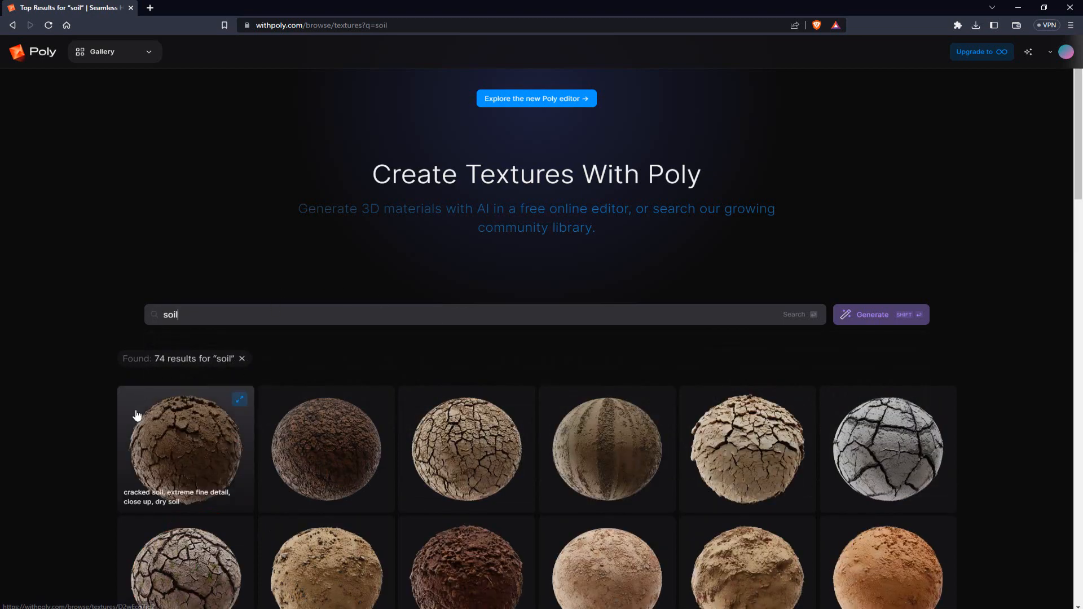
# Pick the "Fluffy black dirt like very fertile soil in high resolution" texture from the results and open it for editing.
pyautogui.scroll(-3, 137, 416)
pyautogui.scroll(-3, 137, 416)
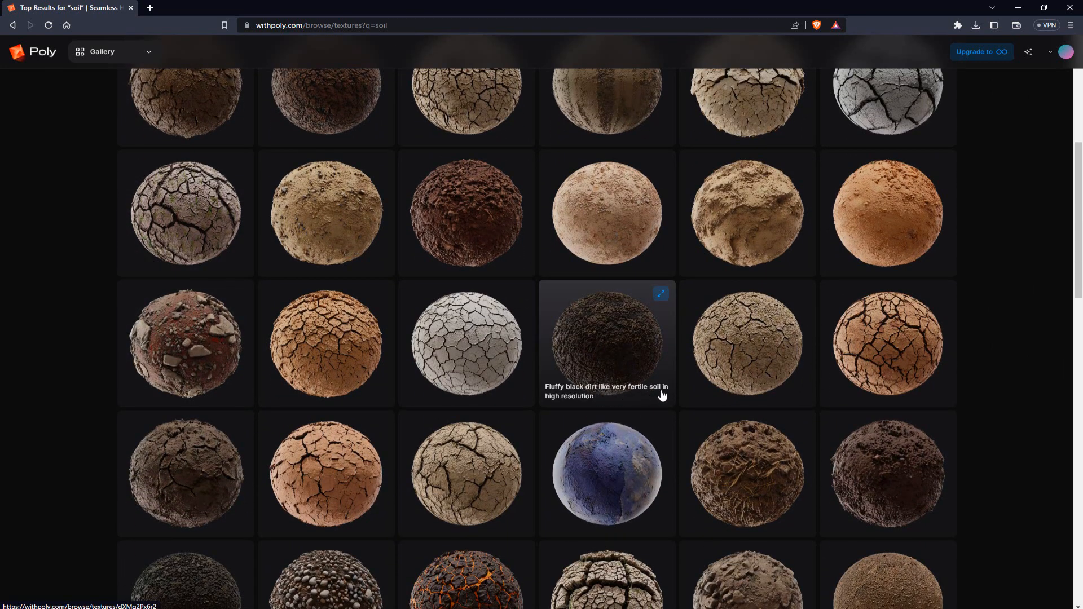
pyautogui.click(611, 353)
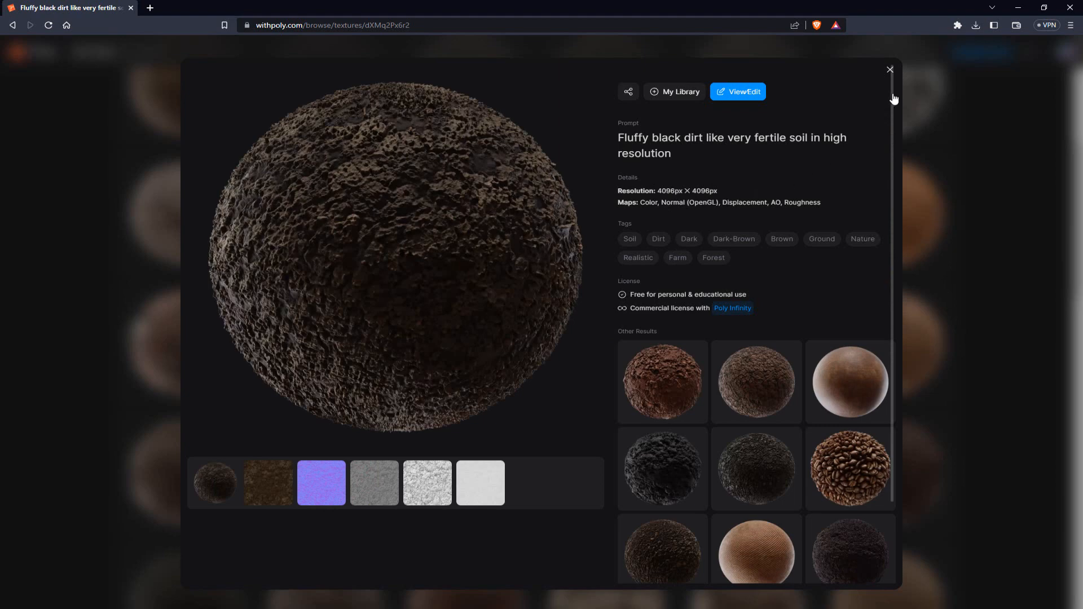
pyautogui.click(738, 92)
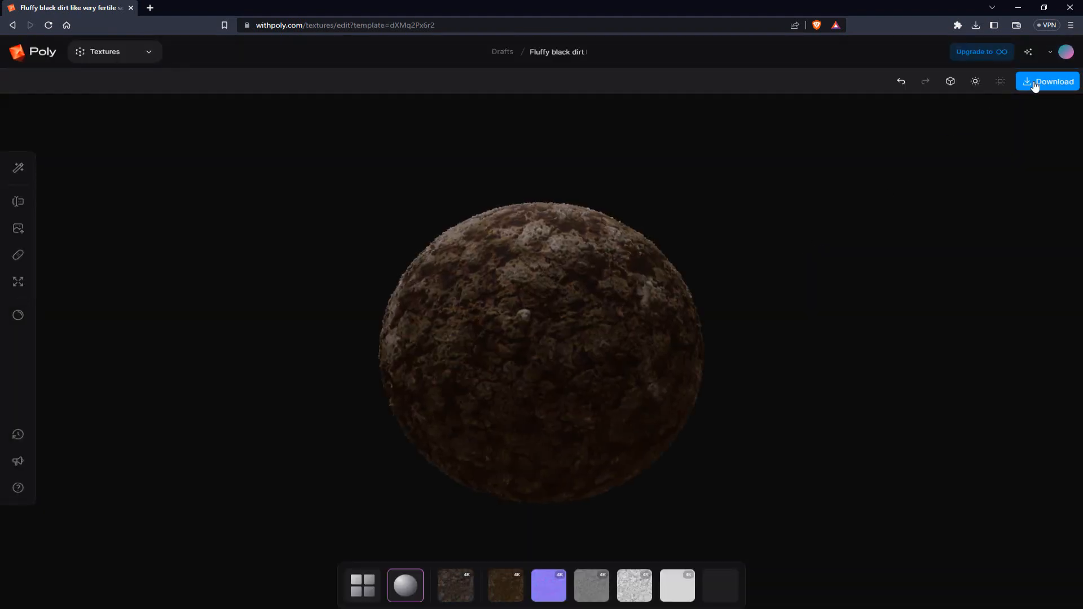
# Export the black dirt texture as a JPG (8-bit) zip and save it in the WithPoly folder.
pyautogui.click(1034, 83)
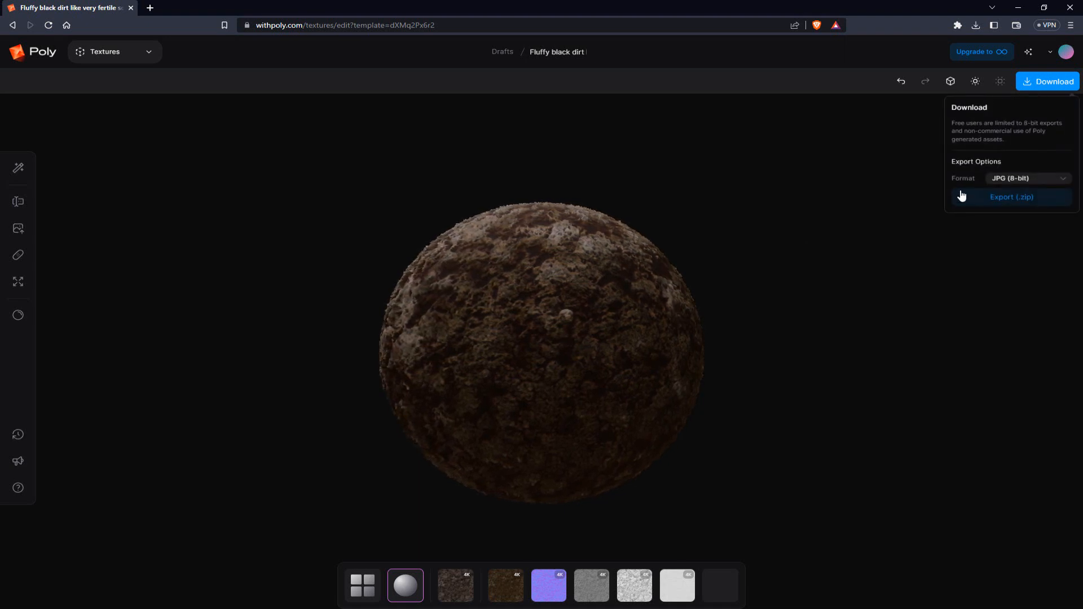
pyautogui.click(974, 202)
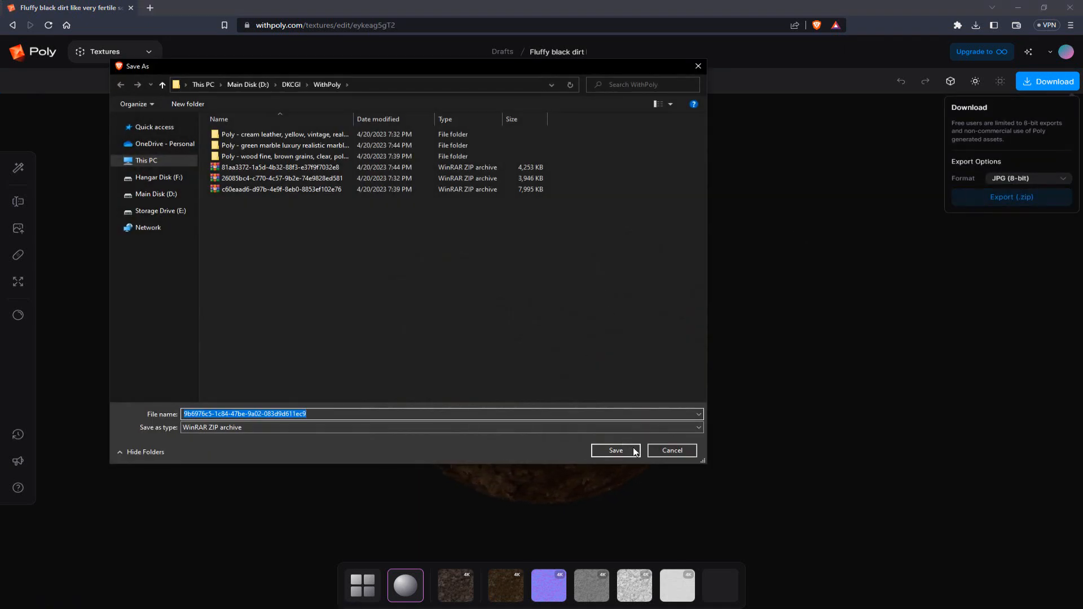
pyautogui.click(616, 450)
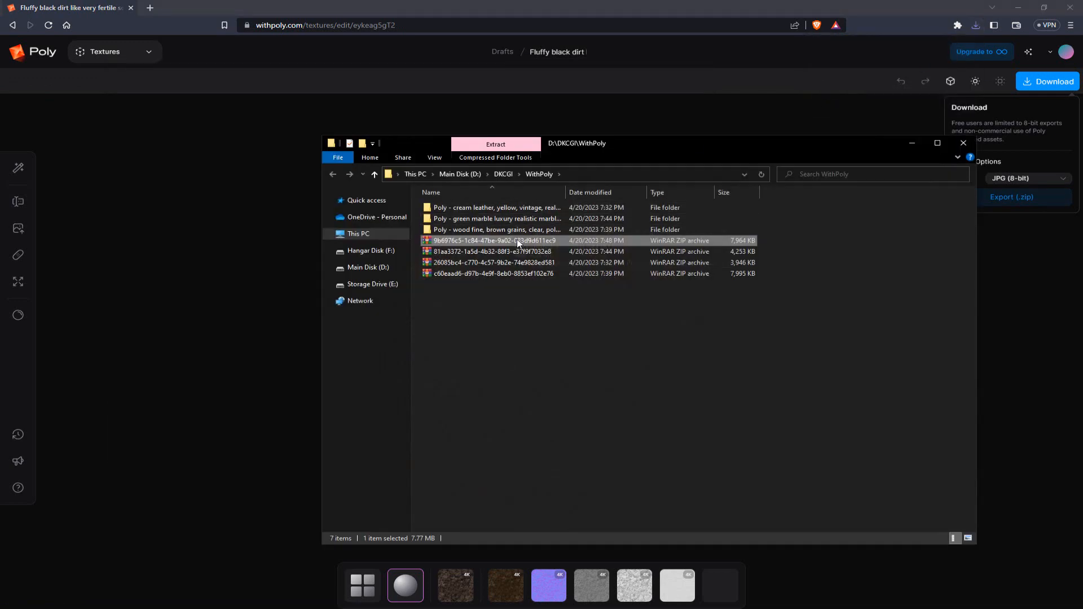
# Extract the downloaded black dirt archive in place, open the extracted folder and move its window out of the way.
pyautogui.rightClick(519, 242)
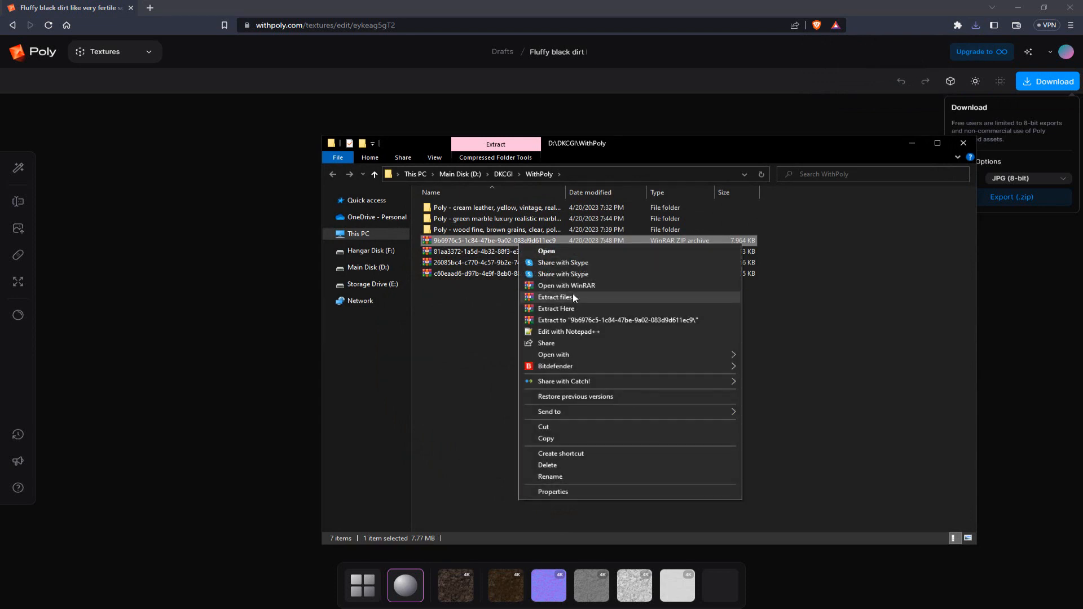
pyautogui.click(573, 309)
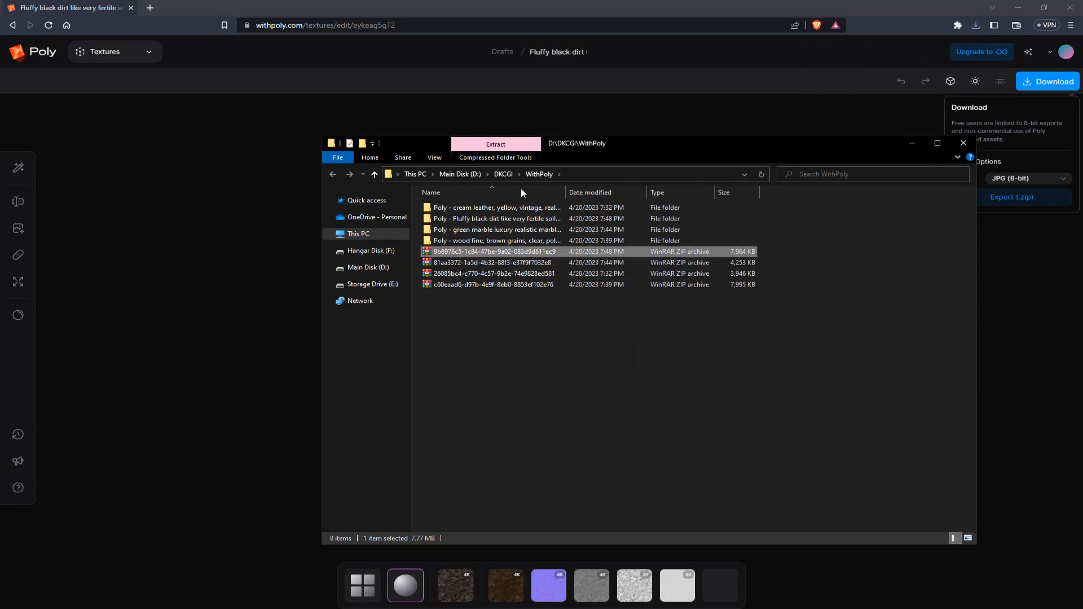
pyautogui.doubleClick(489, 220)
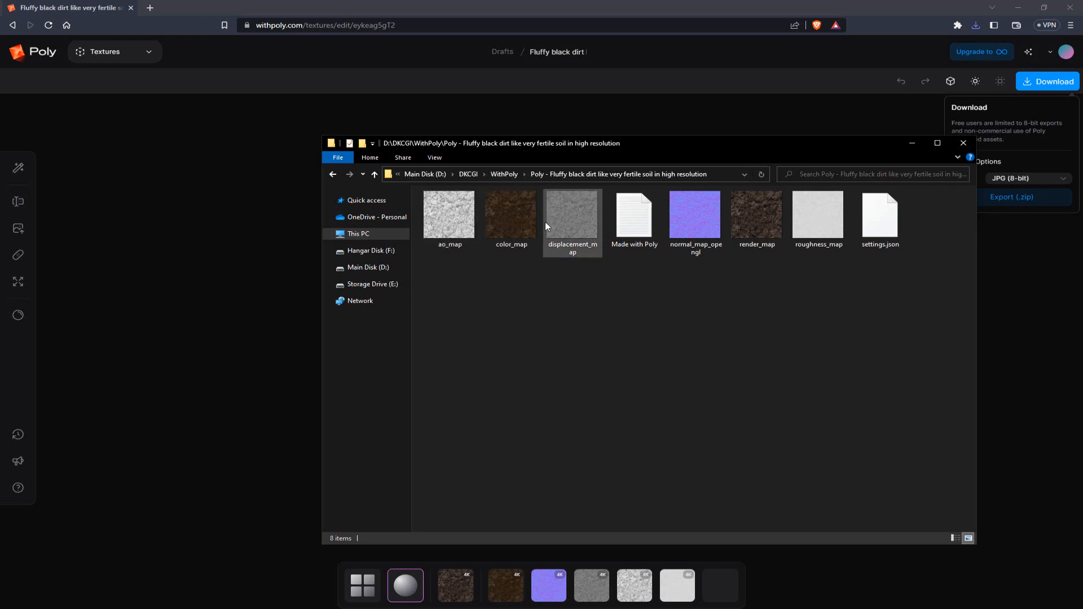
pyautogui.moveTo(671, 143); pyautogui.dragTo(0, 143)
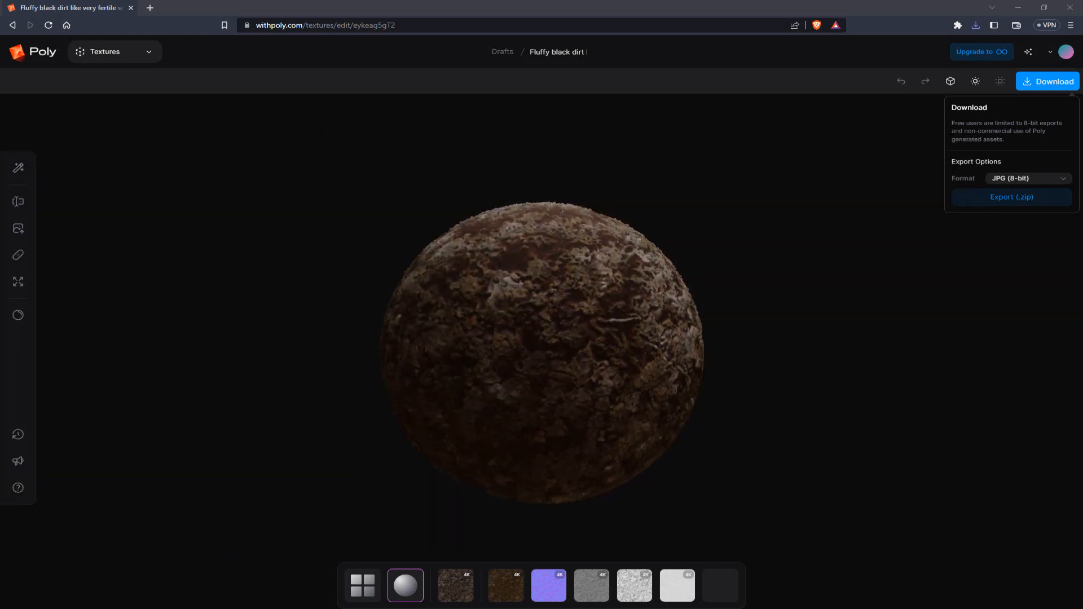
# Switch back to 3ds Max, frame the pot's soil closely in the perspective view and move the V-Ray Frame Buffer clear of the command panel.
pyautogui.moveTo(673, 608)
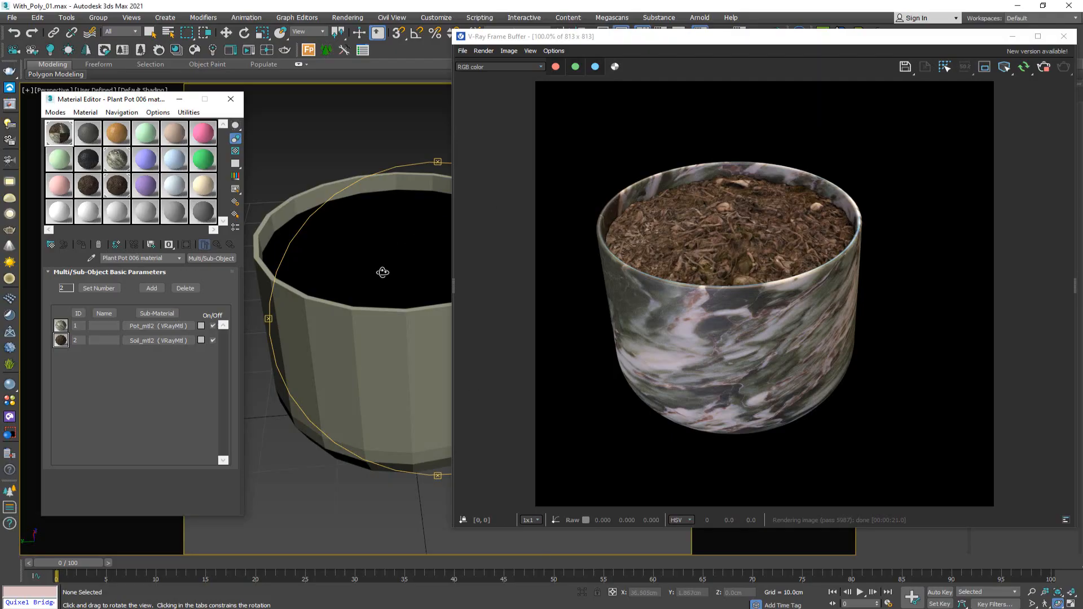
pyautogui.scroll(4, 383, 273)
pyautogui.scroll(-3, 382, 272)
pyautogui.moveTo(380, 254); pyautogui.dragTo(396, 326, button='middle')
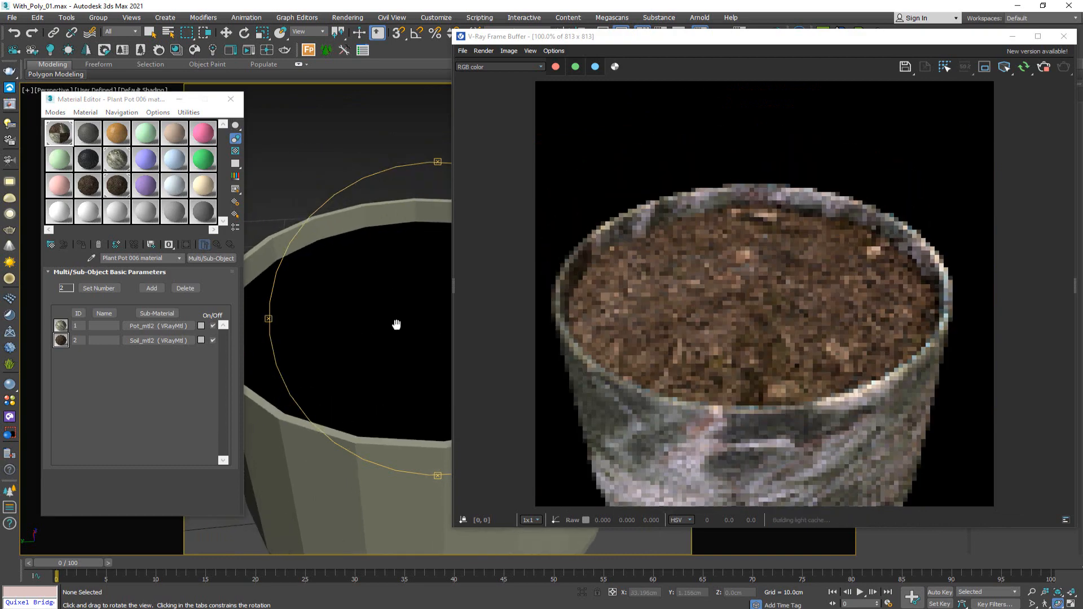
pyautogui.moveTo(383, 311); pyautogui.dragTo(384, 304)
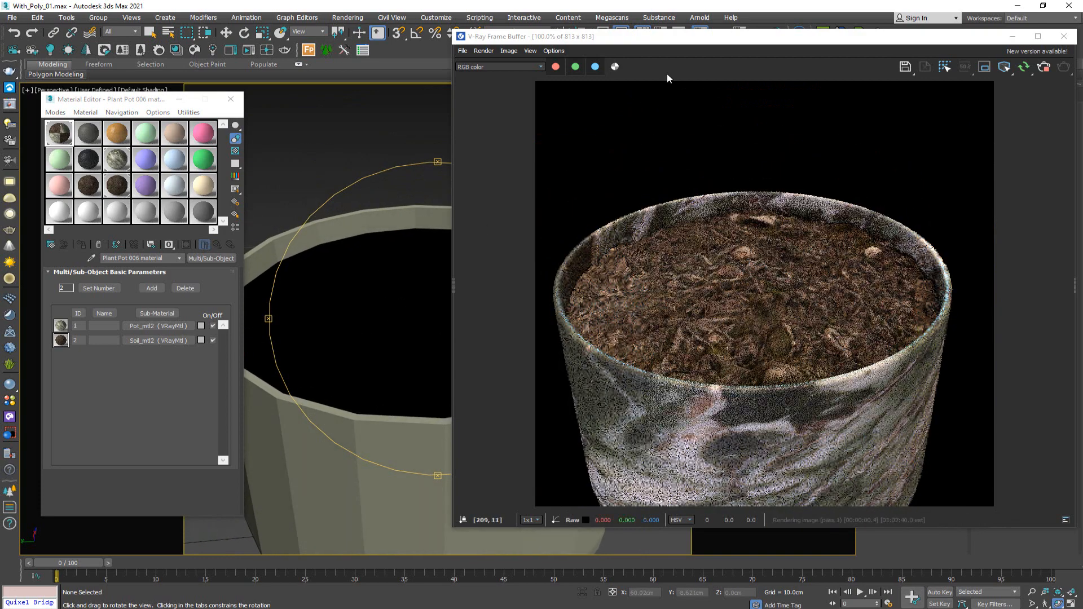
pyautogui.moveTo(674, 43); pyautogui.dragTo(503, 47)
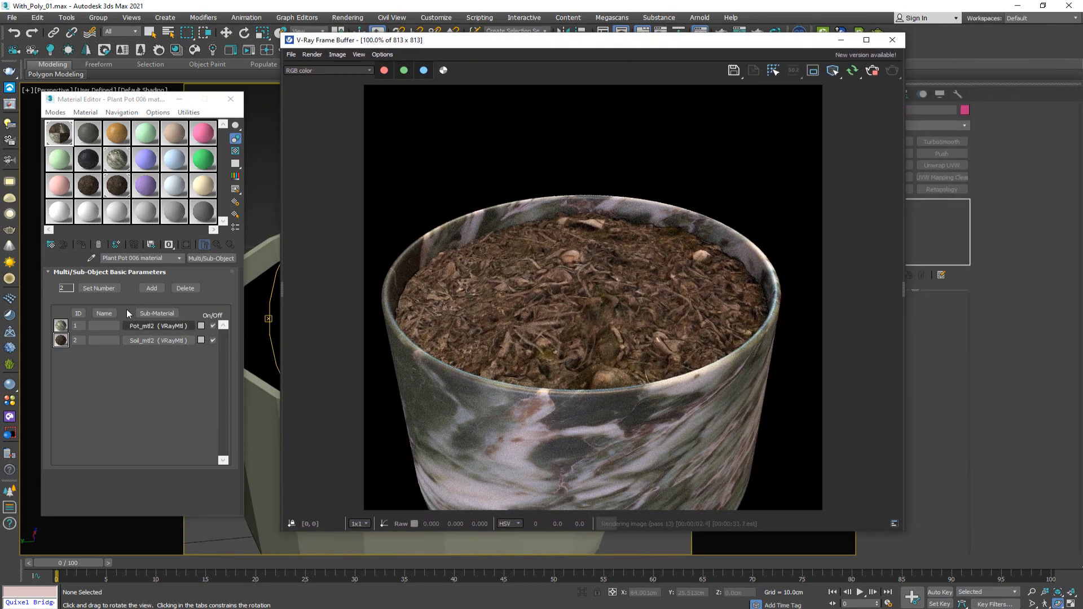
# Replace the bitmap in Soil_mtl2's diffuse map with the color map from the extracted Poly fluffy black dirt folder.
pyautogui.click(115, 190)
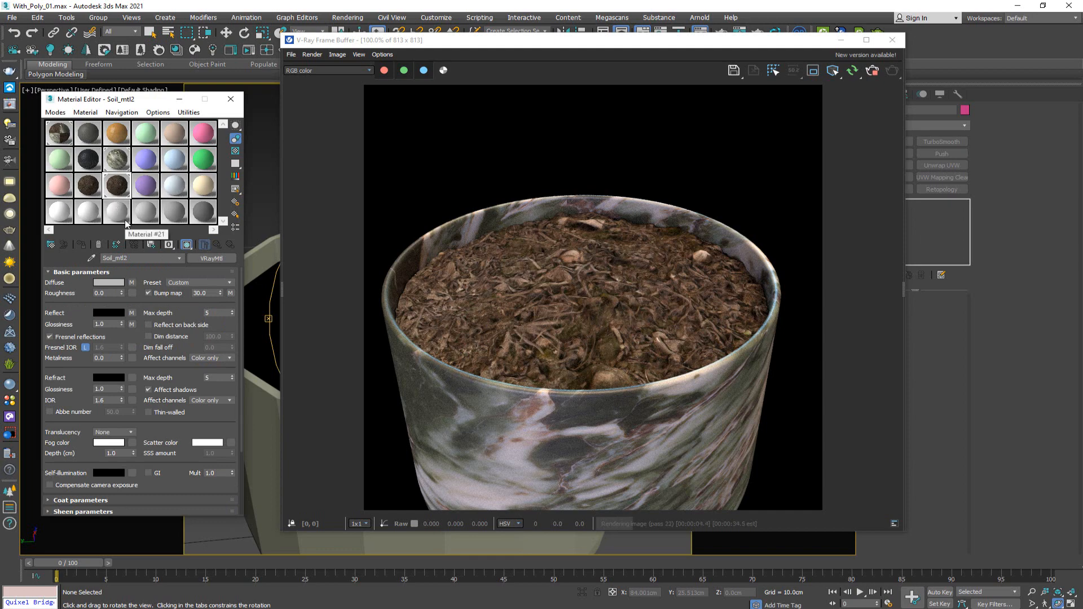
pyautogui.click(133, 281)
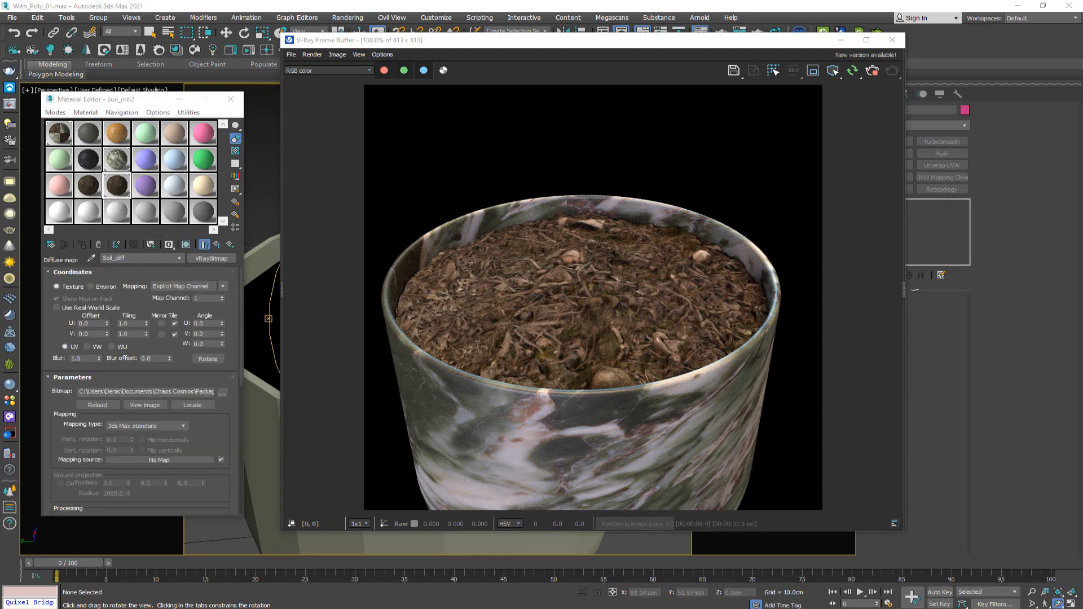
pyautogui.moveTo(0, 349); pyautogui.dragTo(172, 388)
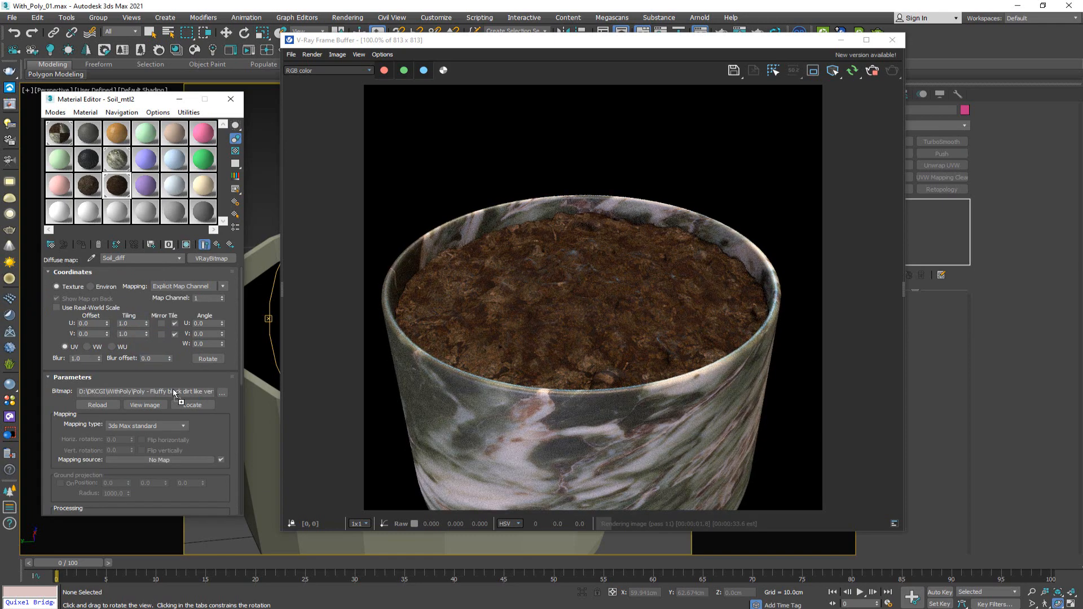
pyautogui.click(218, 244)
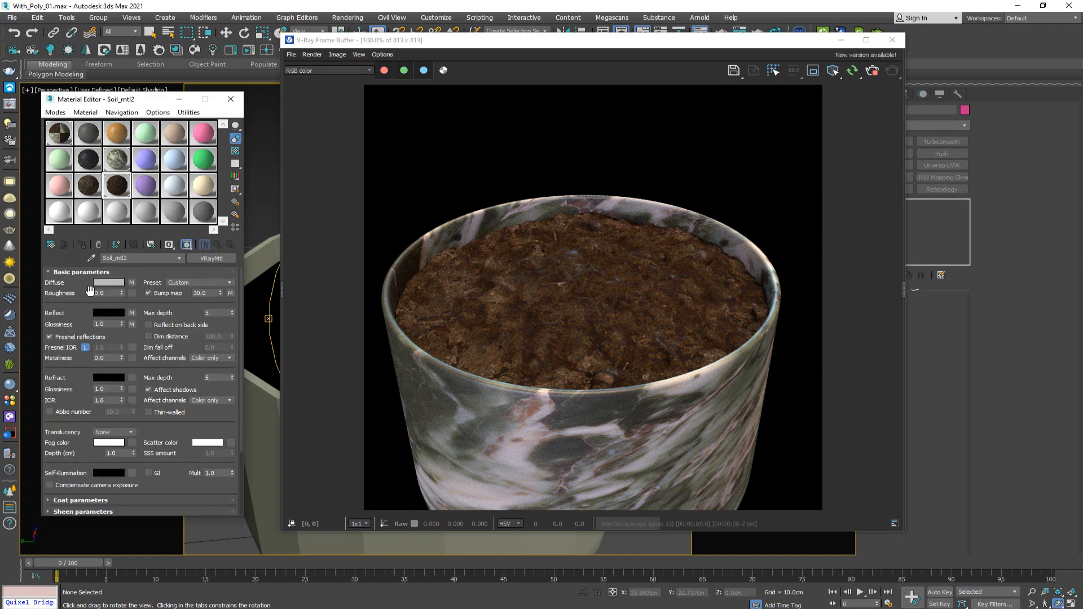
# Replace the normal map bitmap in Soil_mtl2's bump slot with the black dirt normal map and return to the material's basic parameters.
pyautogui.click(230, 294)
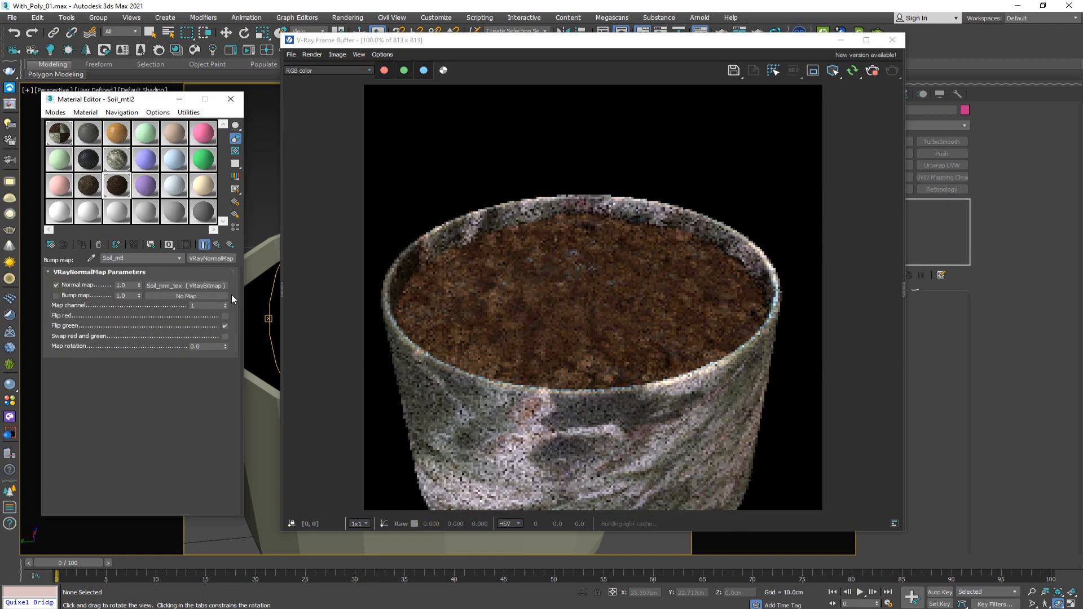
pyautogui.click(195, 285)
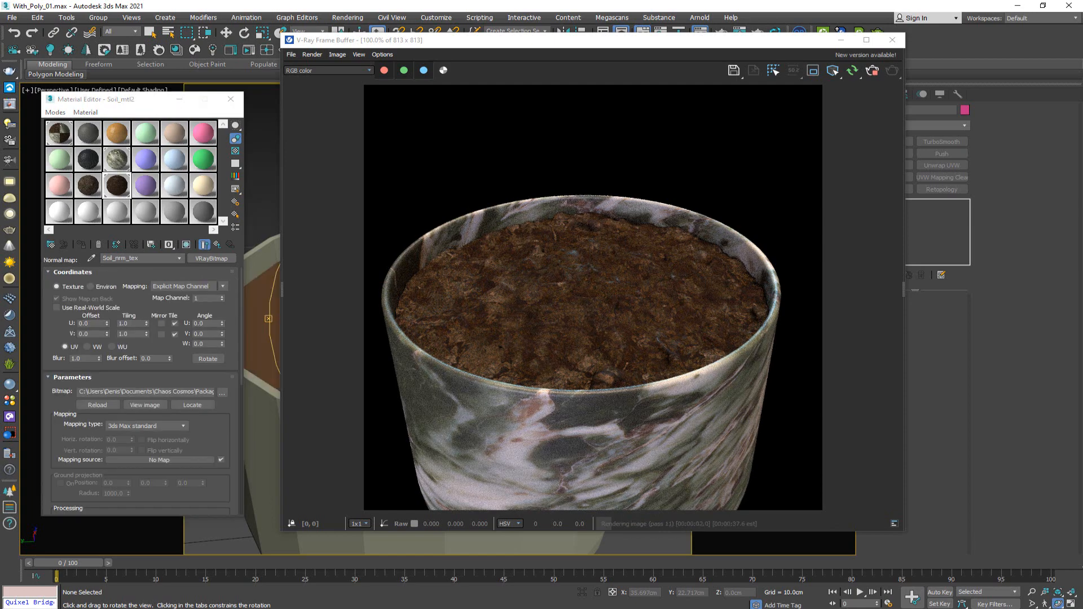
pyautogui.moveTo(113, 387); pyautogui.dragTo(177, 391)
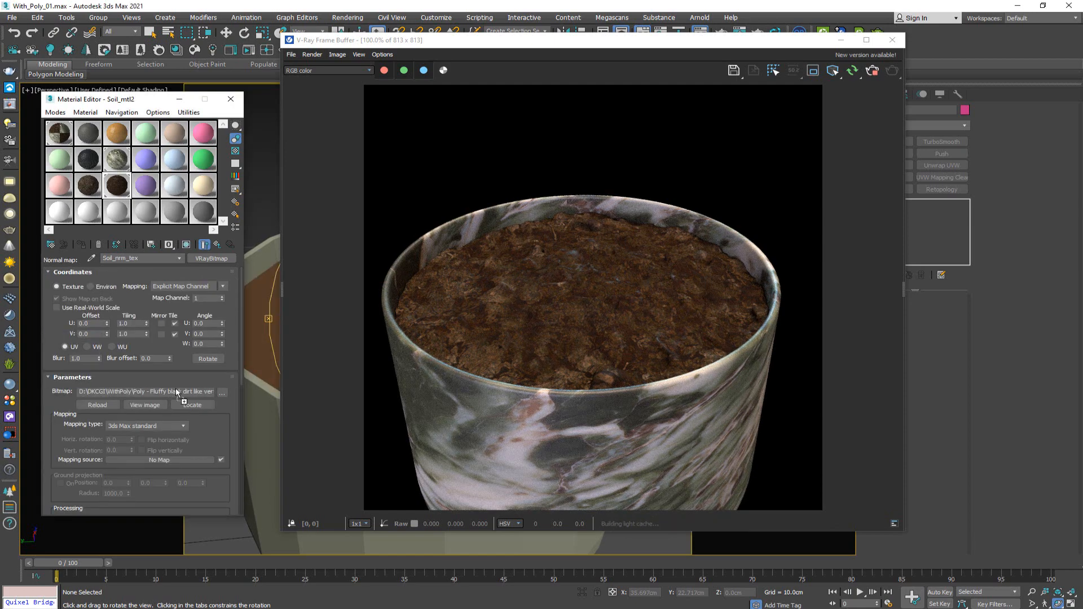
pyautogui.click(217, 245)
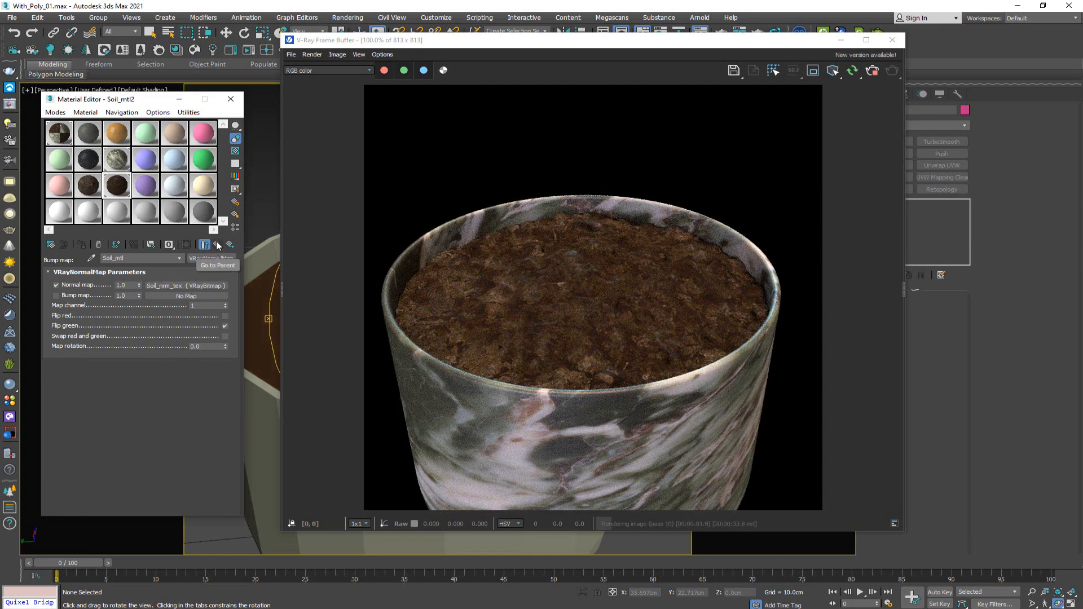
pyautogui.click(217, 245)
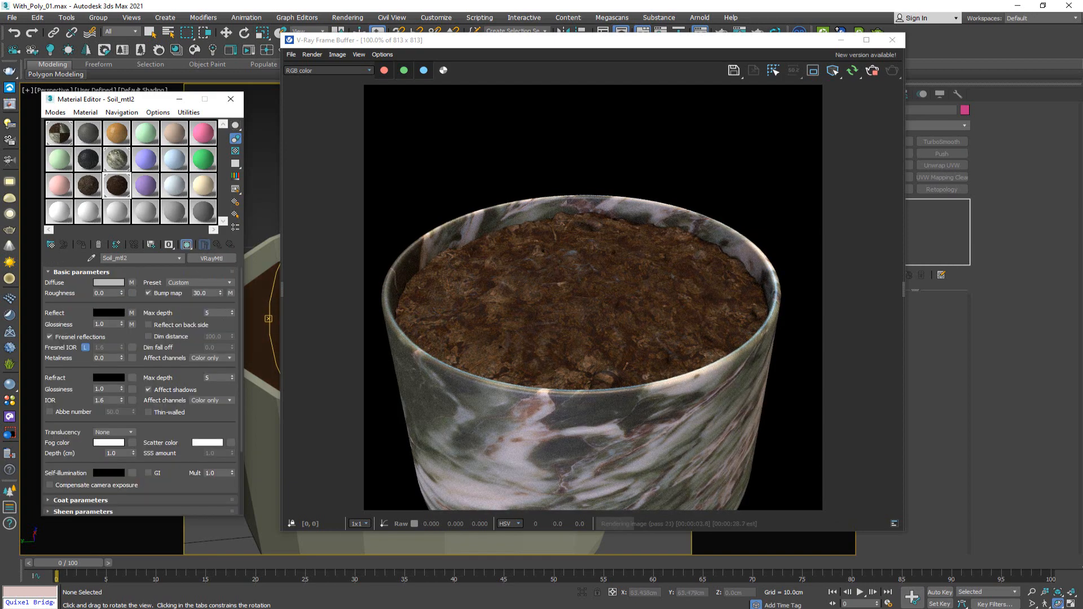
# Replace the bitmap in Soil_mtl2's reflection glossiness map with the black dirt roughness_map.jpg.
pyautogui.click(131, 324)
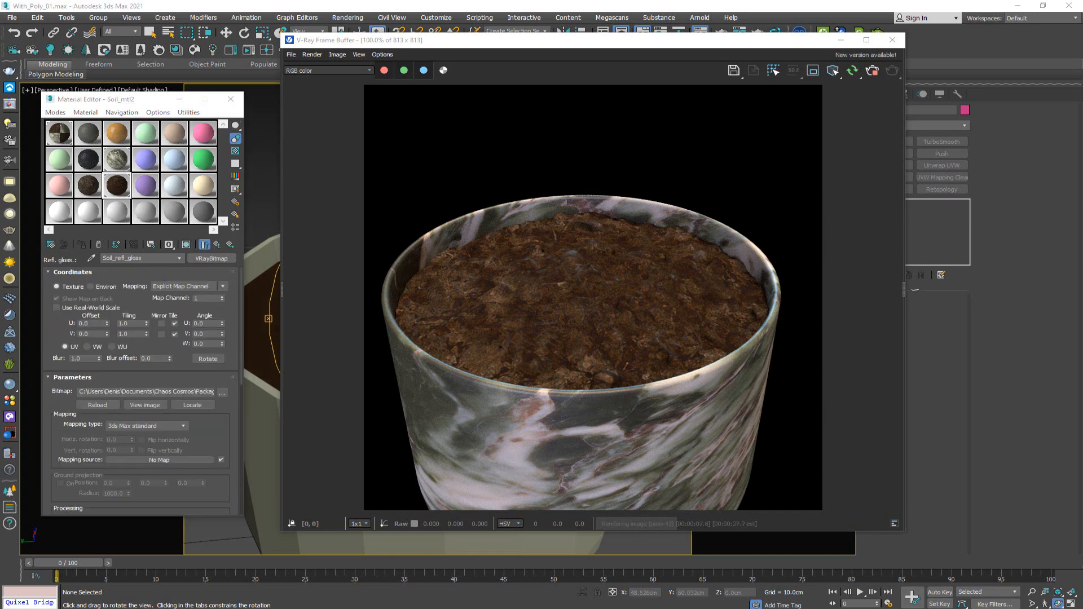
pyautogui.moveTo(163, 394); pyautogui.dragTo(164, 394)
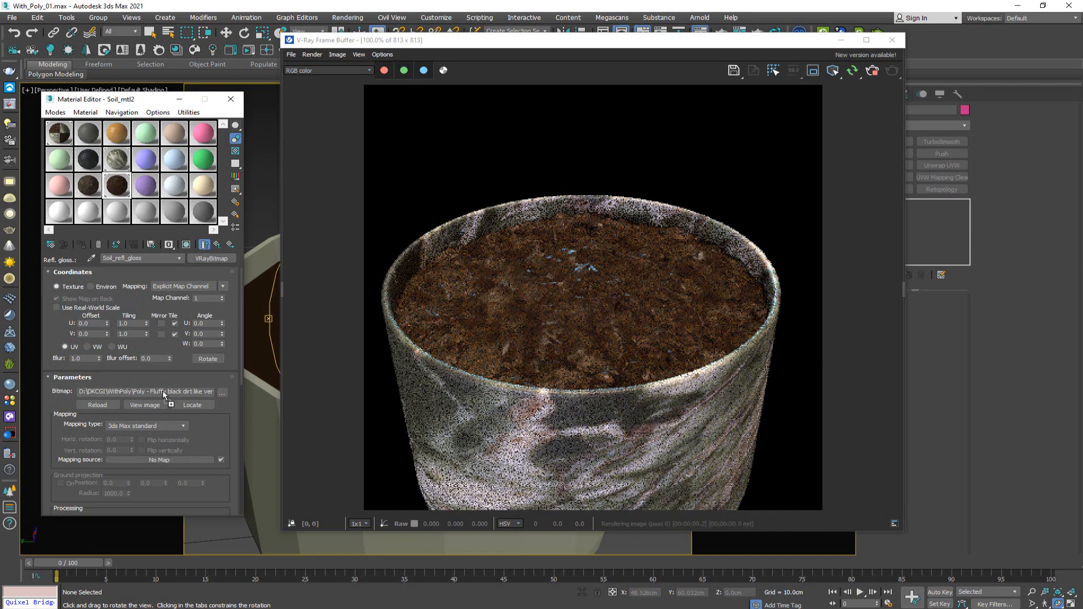
pyautogui.moveTo(269, 322); pyautogui.dragTo(277, 309)
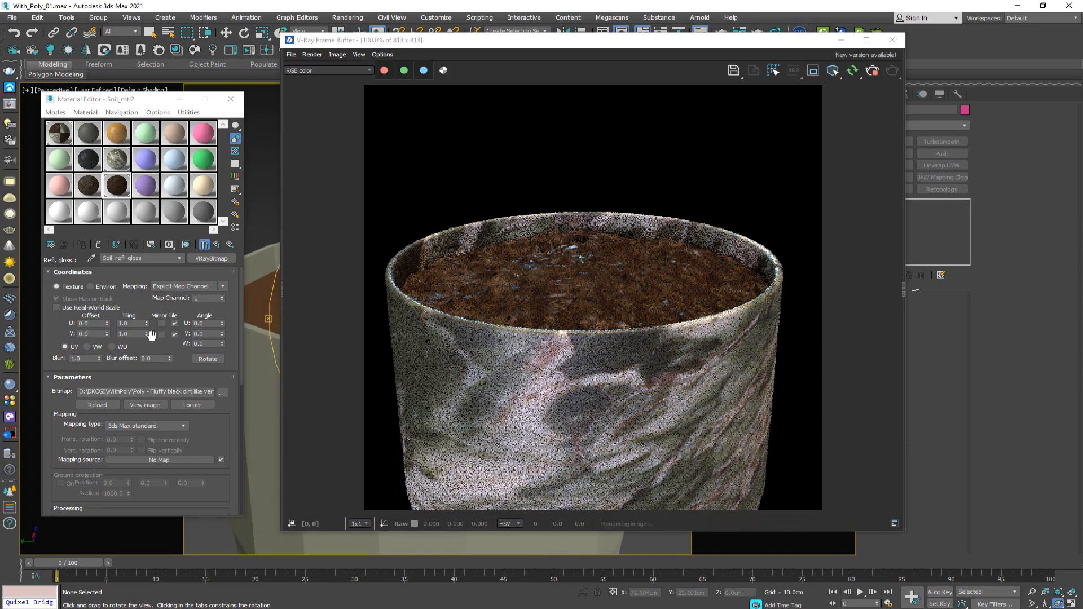
# Try inverting the output of the soil's reflection glossiness map, switch Invert off again and check the roughness_map.jpg image.
pyautogui.moveTo(99, 372); pyautogui.dragTo(72, 259)
pyautogui.scroll(-5, 72, 457)
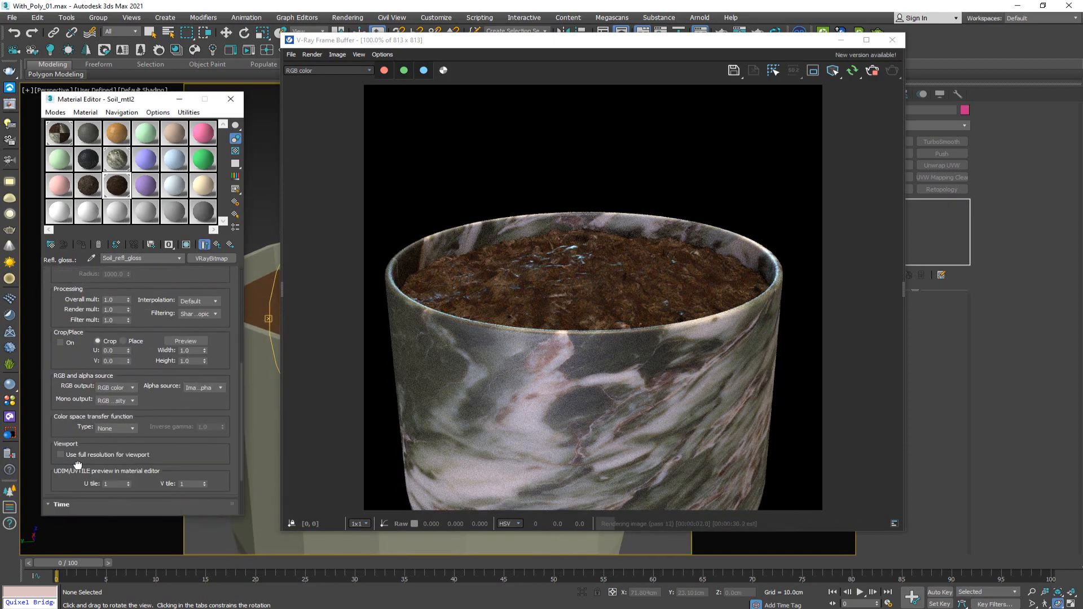
pyautogui.click(68, 510)
pyautogui.click(79, 289)
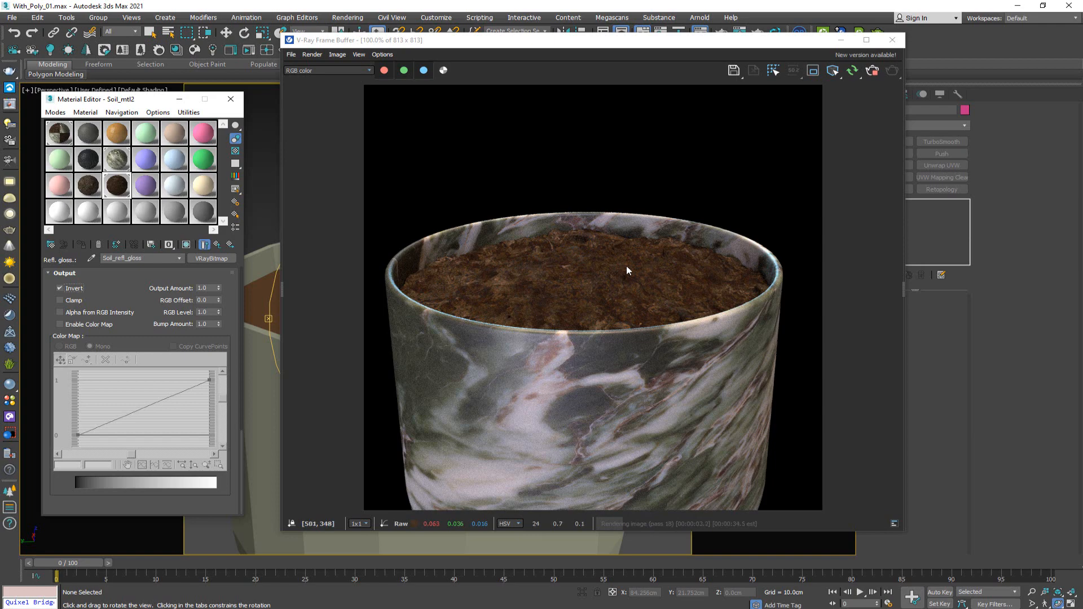
pyautogui.click(70, 289)
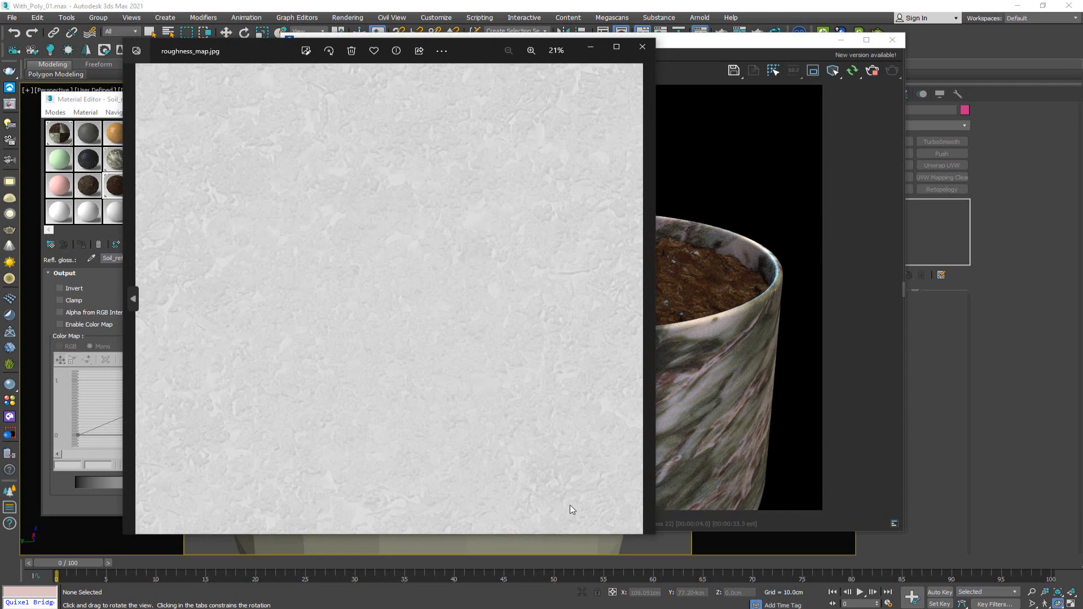
pyautogui.click(642, 47)
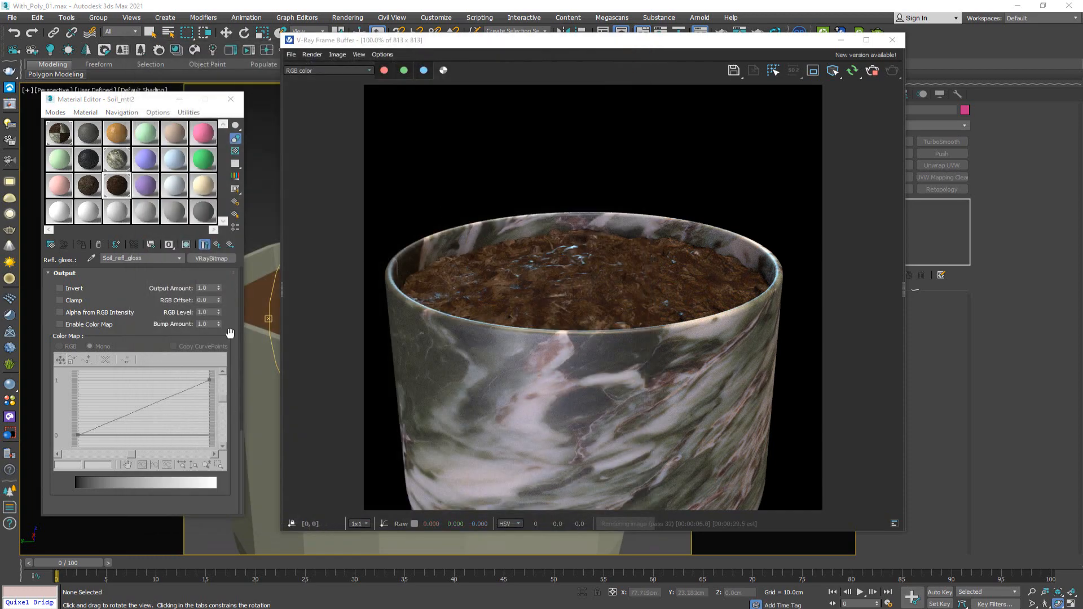
# Examine the new soil and marble pot in the interactive render, first close up and finally with the whole pot in frame.
pyautogui.moveTo(269, 350); pyautogui.dragTo(240, 359, button='middle')
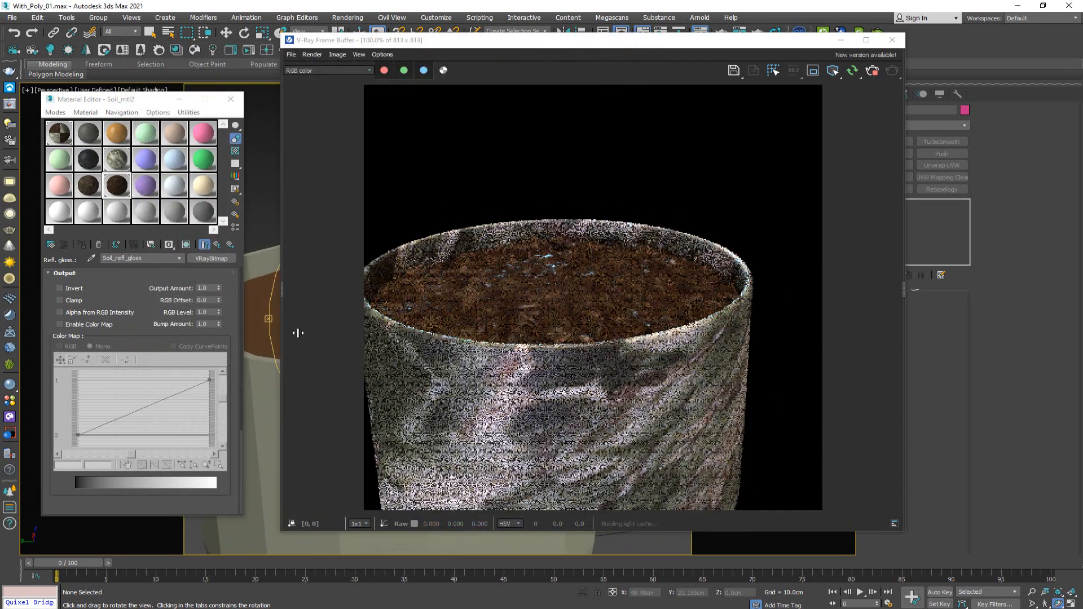
pyautogui.moveTo(623, 37); pyautogui.dragTo(767, 45)
pyautogui.moveTo(406, 271); pyautogui.dragTo(375, 292)
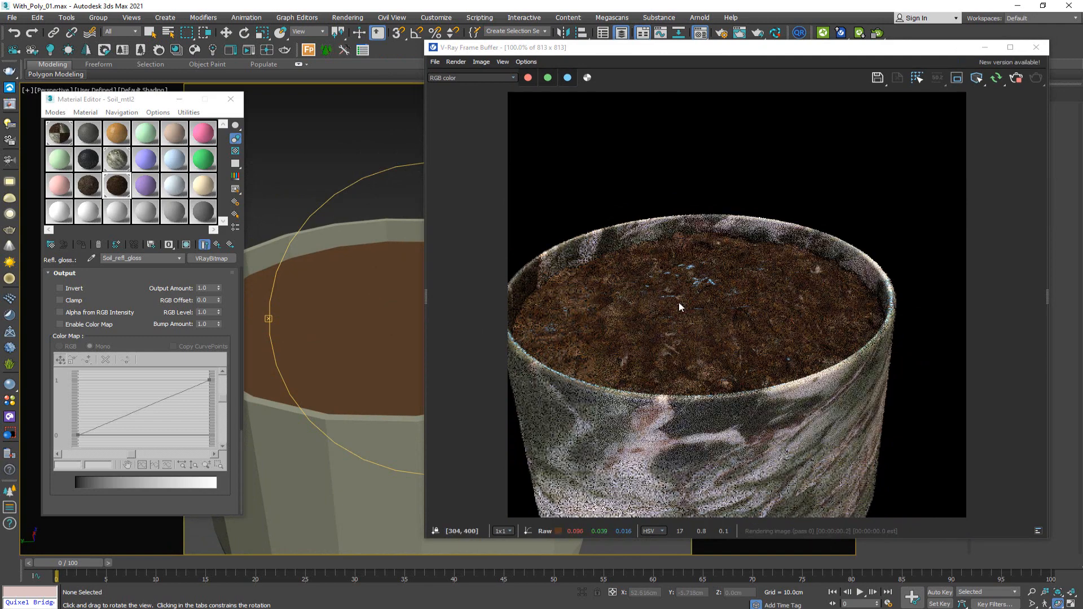
pyautogui.scroll(-4, 333, 368)
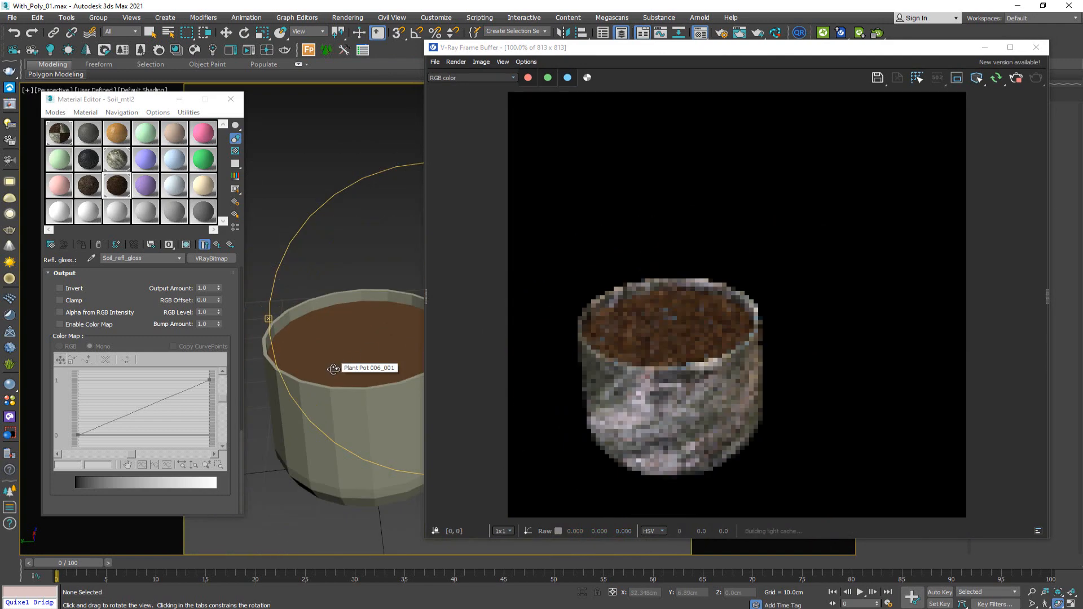
pyautogui.moveTo(353, 355); pyautogui.dragTo(412, 332, button='middle')
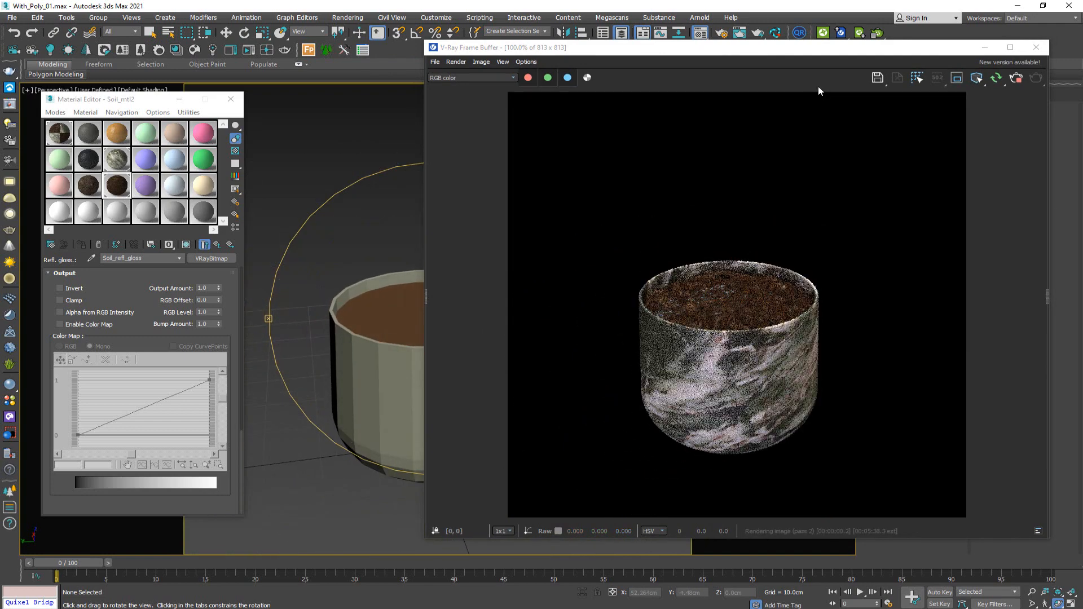
pyautogui.moveTo(806, 54); pyautogui.dragTo(639, 61)
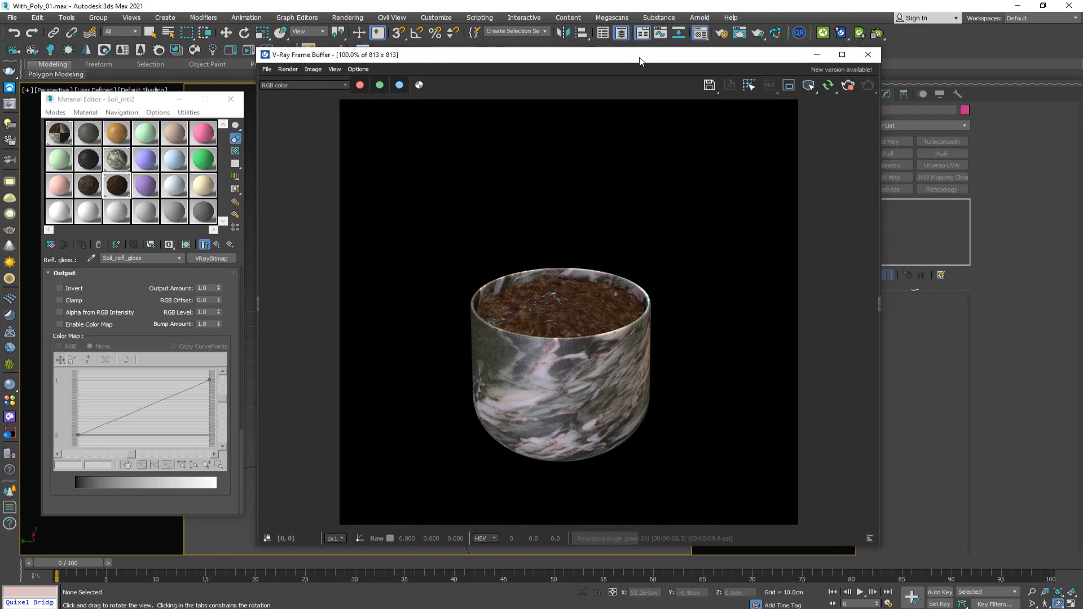